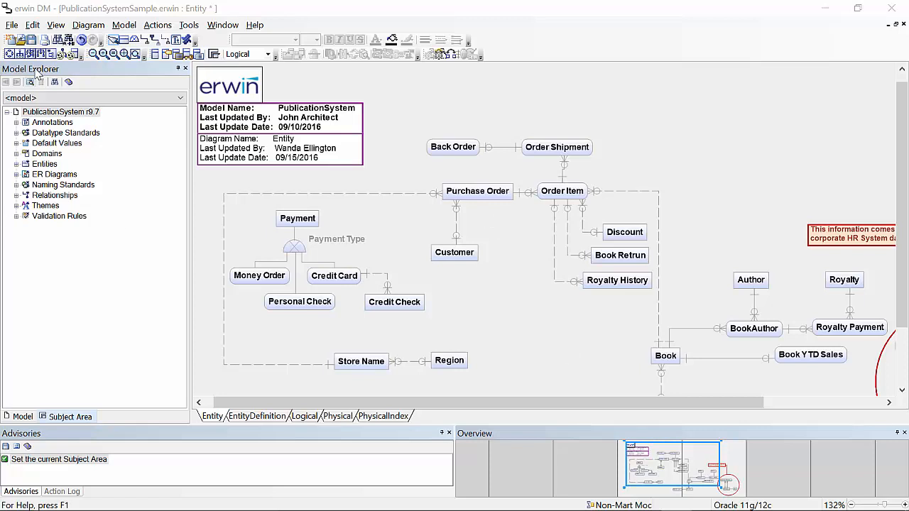
- Create a new Logical/Physical model targeting SQL Server version 2012/2014/2016 with the default template
click(12, 26)
click(32, 41)
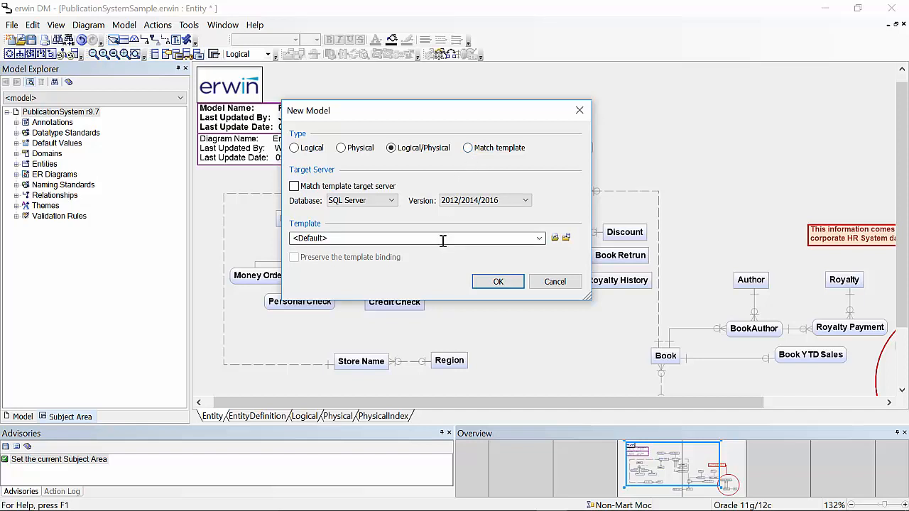
click(392, 202)
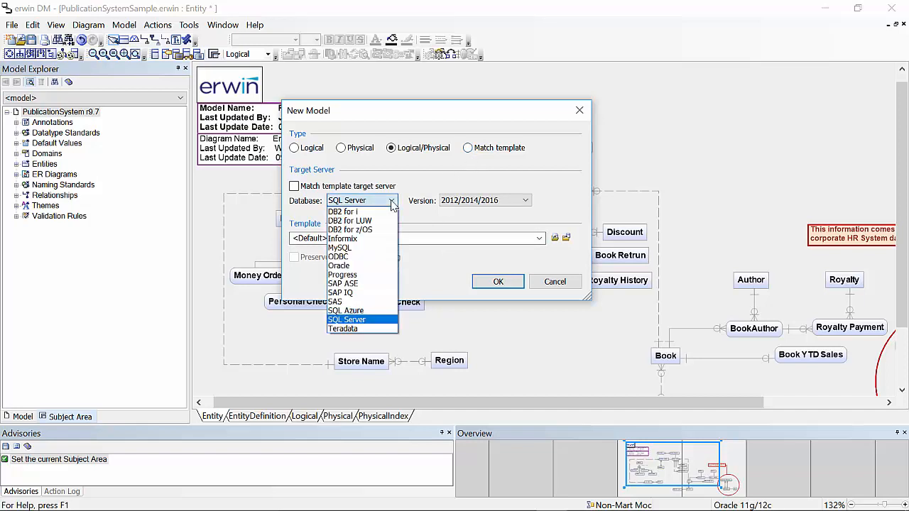
click(429, 163)
click(296, 150)
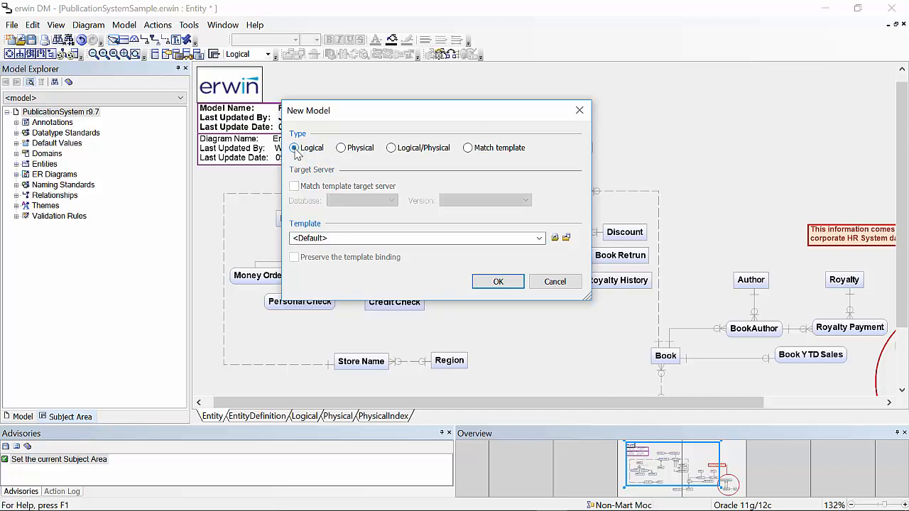
click(342, 149)
click(390, 149)
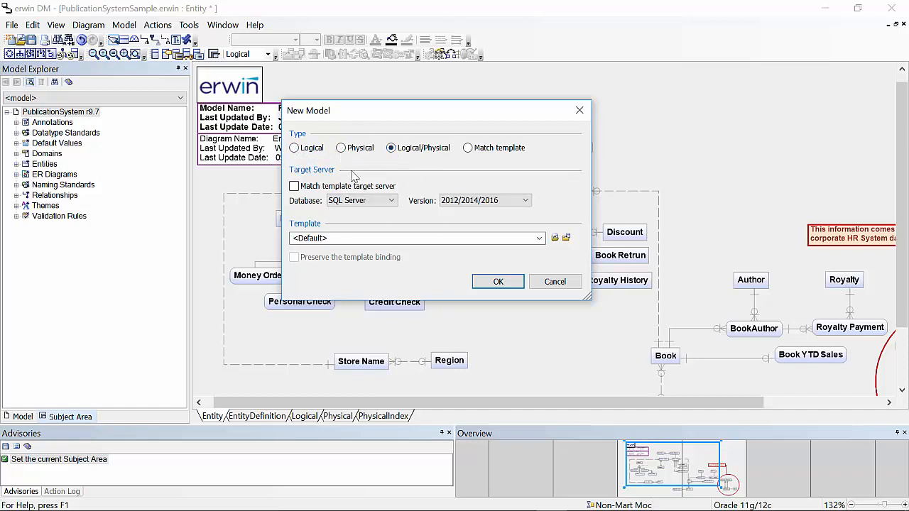
click(393, 201)
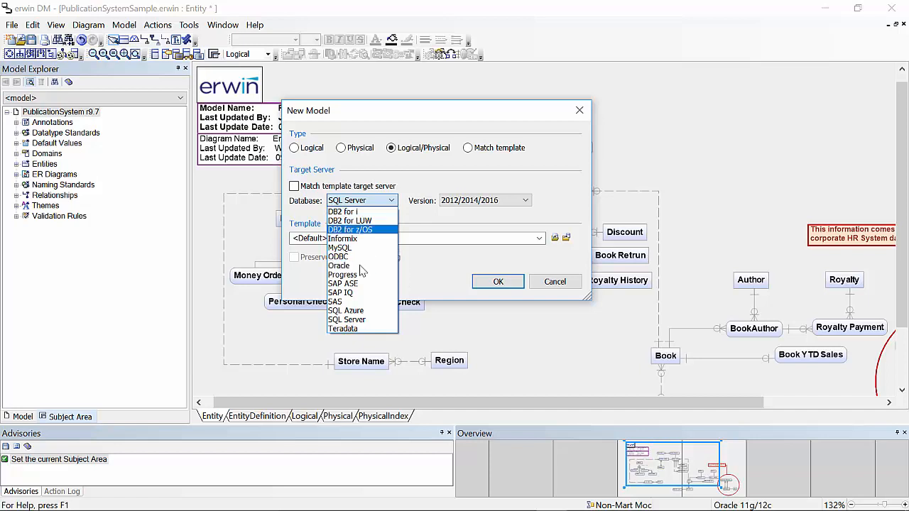
click(450, 236)
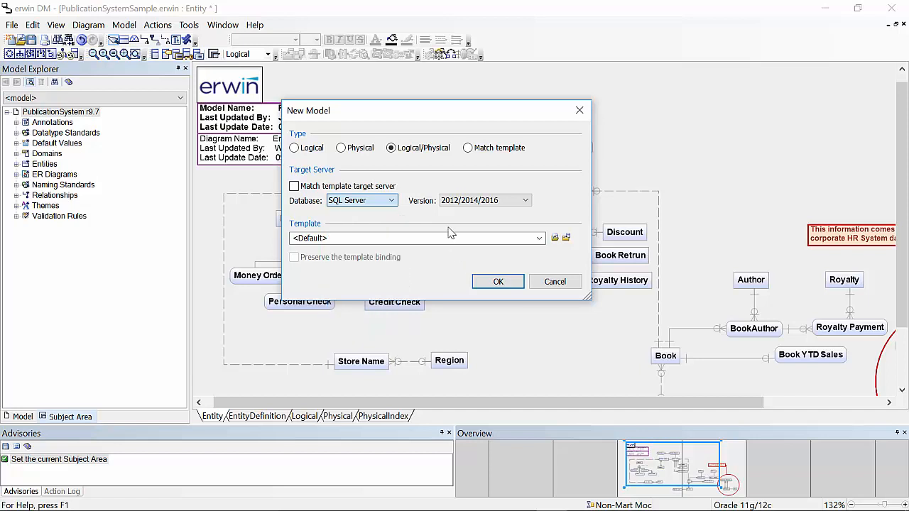
click(498, 282)
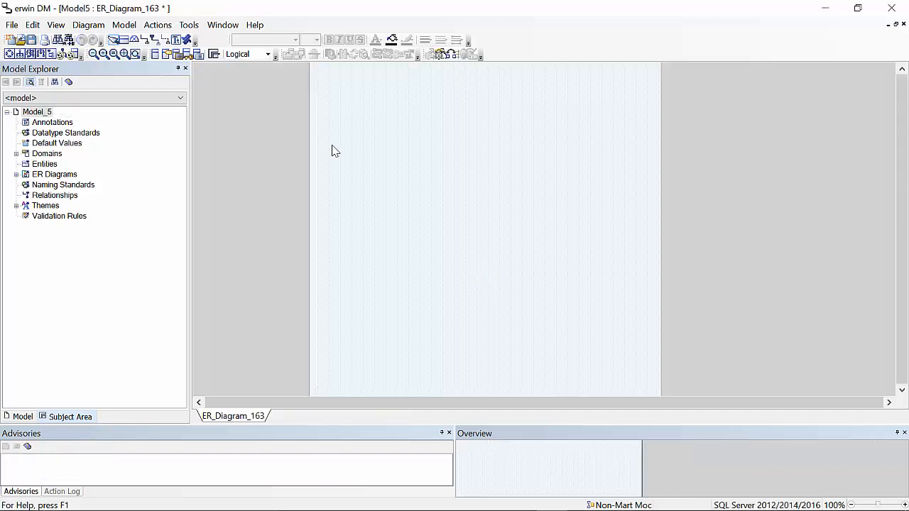
- Review the new ER diagram's page setup and member objects in its properties editor, leaving everything as it is
right_click(366, 112)
click(388, 121)
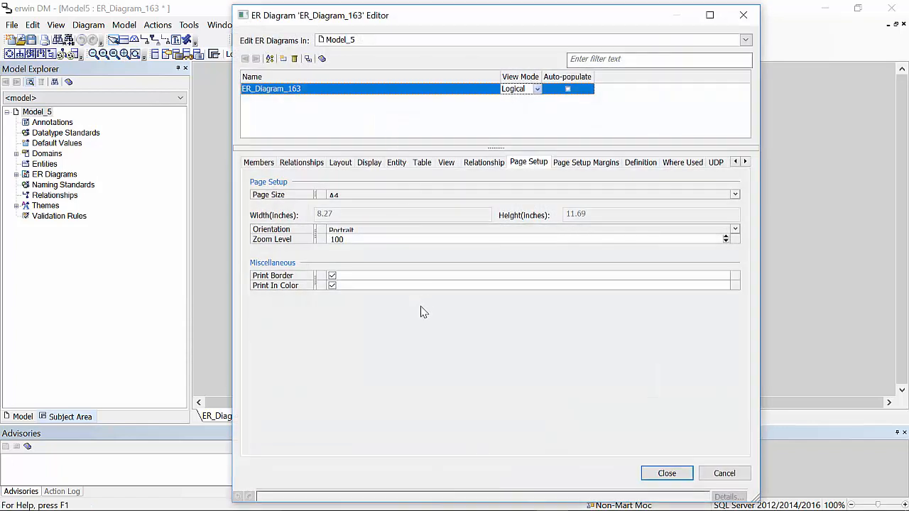
click(257, 163)
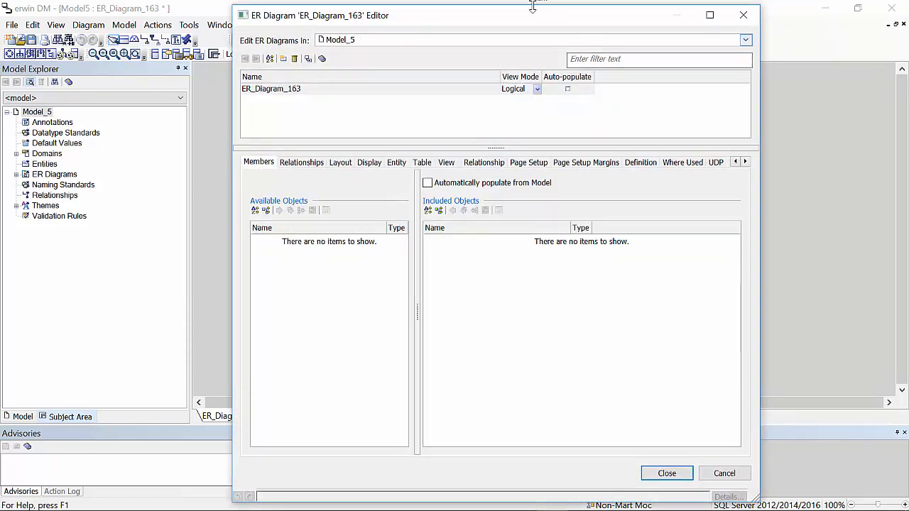
drag(509, 22, 492, 23)
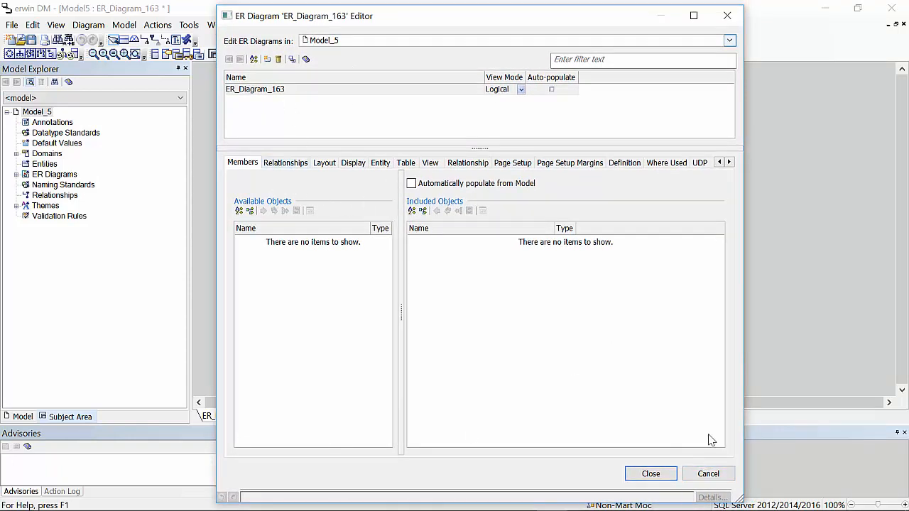
click(706, 471)
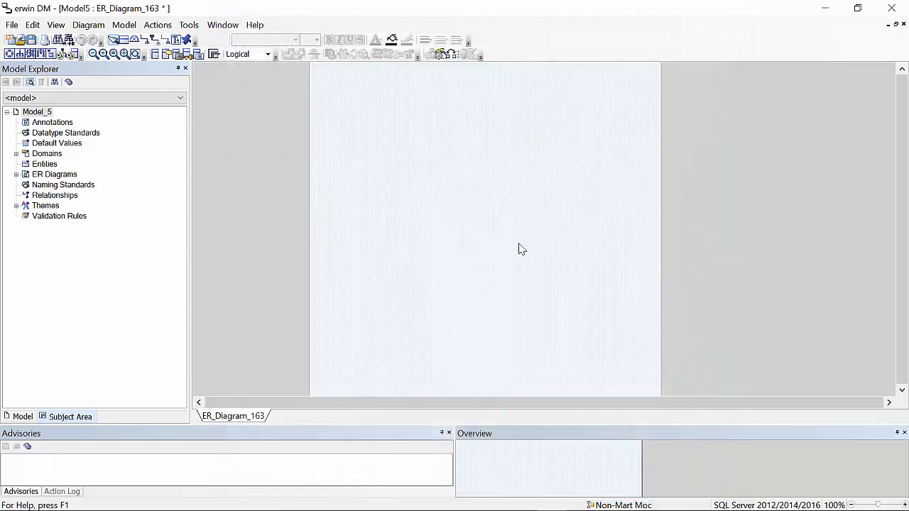
- Switch to the open PublicationSystemSample.erwin model to view its whole Entity diagram
scroll(418, 219, down, 2)
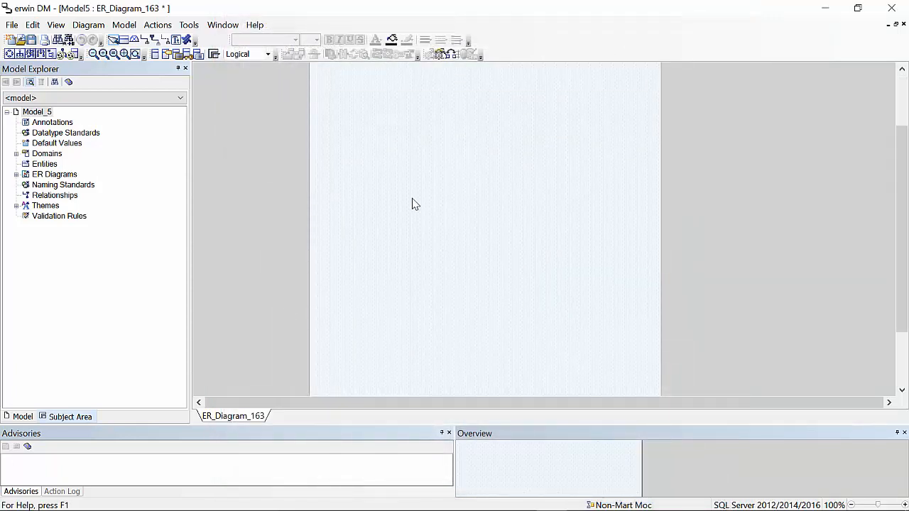
click(223, 25)
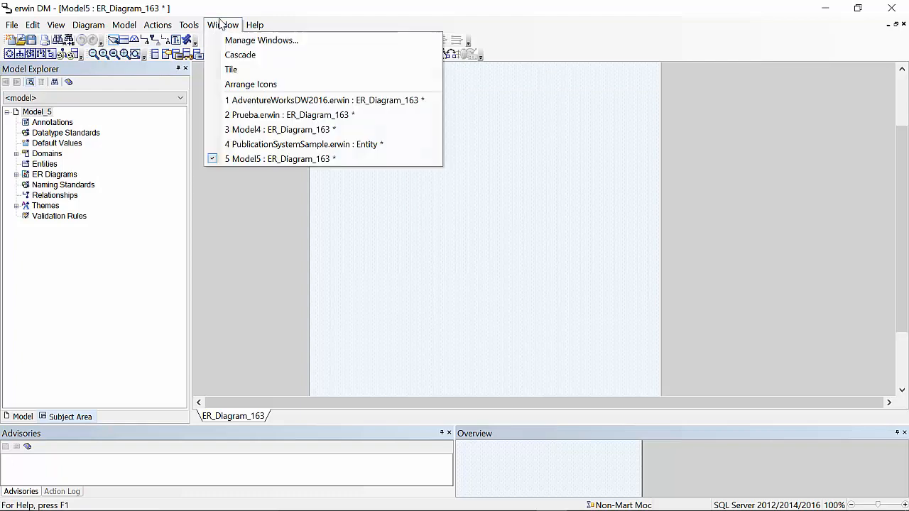
click(422, 146)
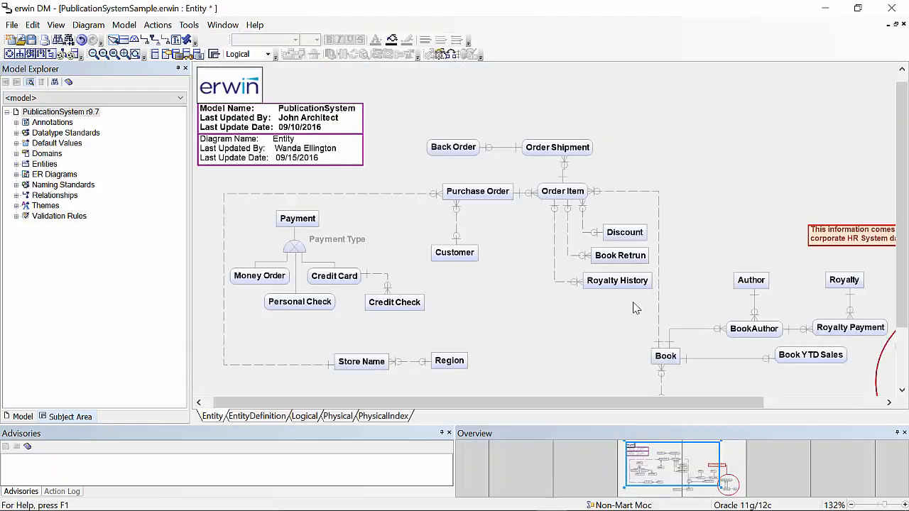
click(124, 54)
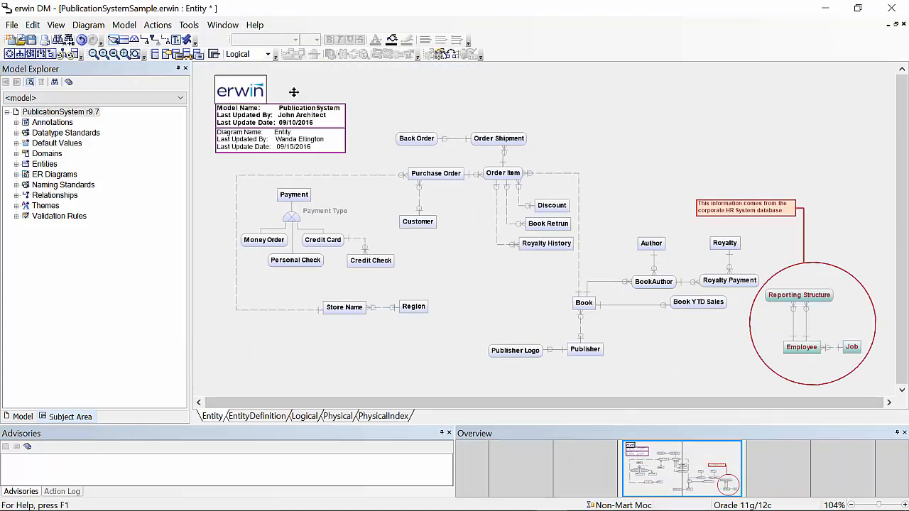
- Display the Entity diagram as a physical model for comparison, and return it to the logical model
click(267, 55)
click(259, 74)
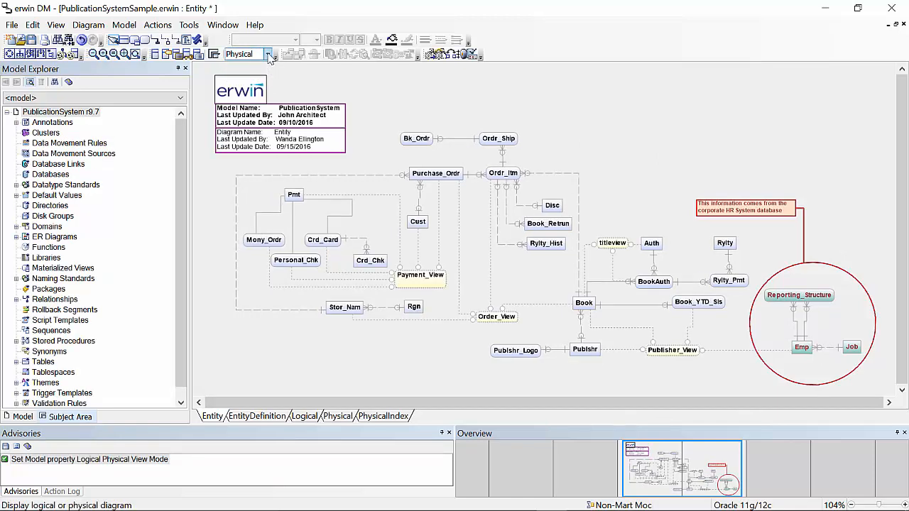
click(268, 55)
click(265, 65)
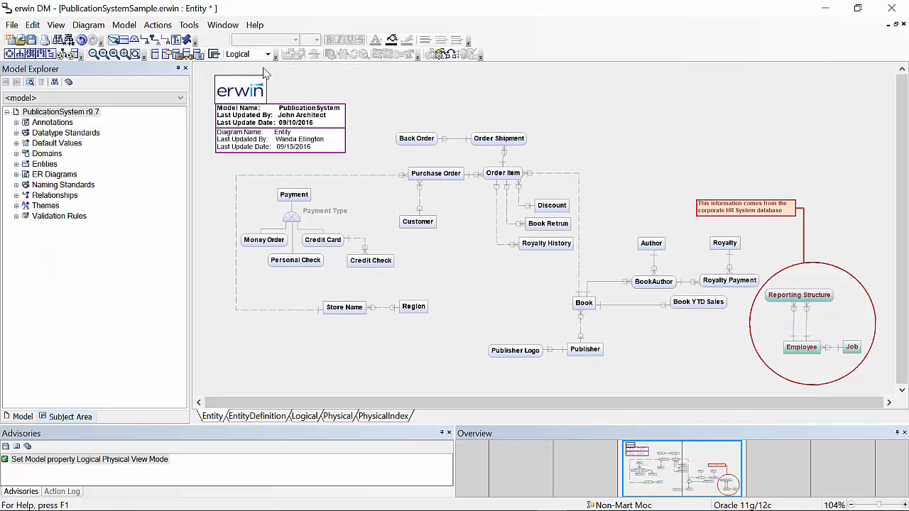
click(267, 55)
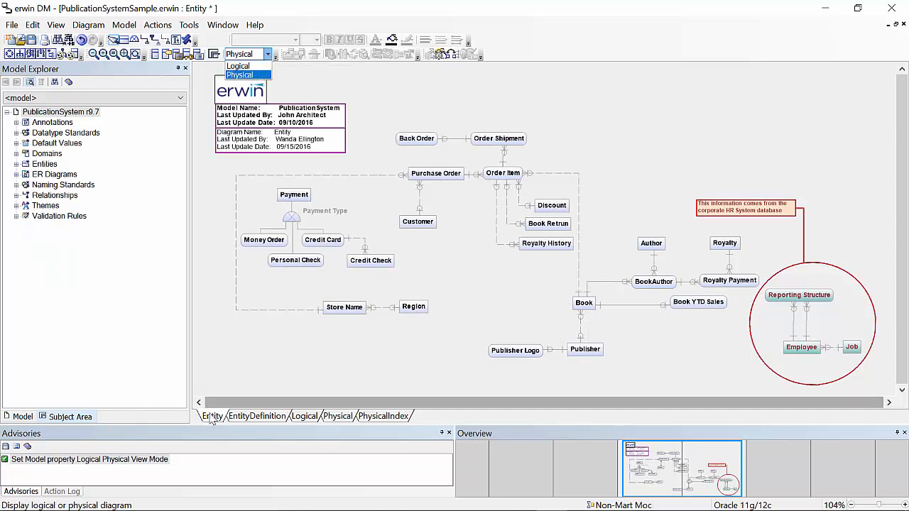
click(240, 65)
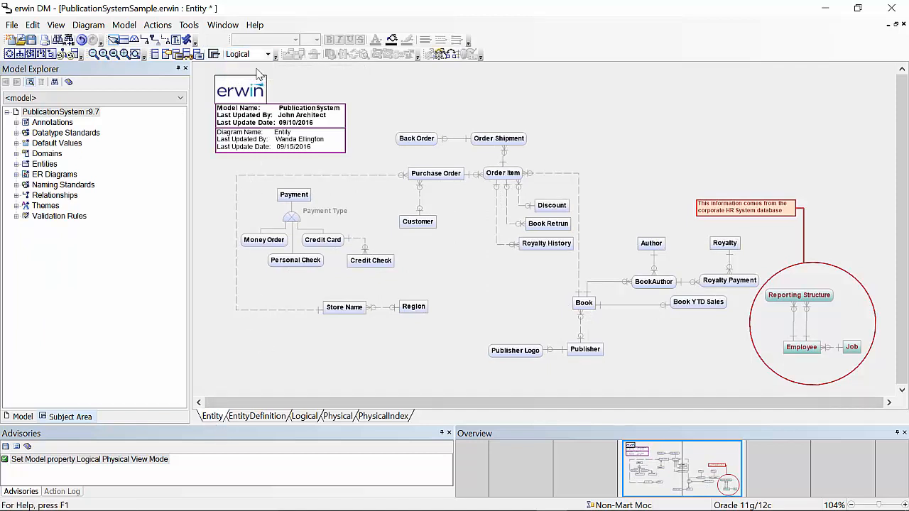
- Examine the EntityDefinition and Logical diagrams of the publication model, including the diagram descriptions
click(257, 417)
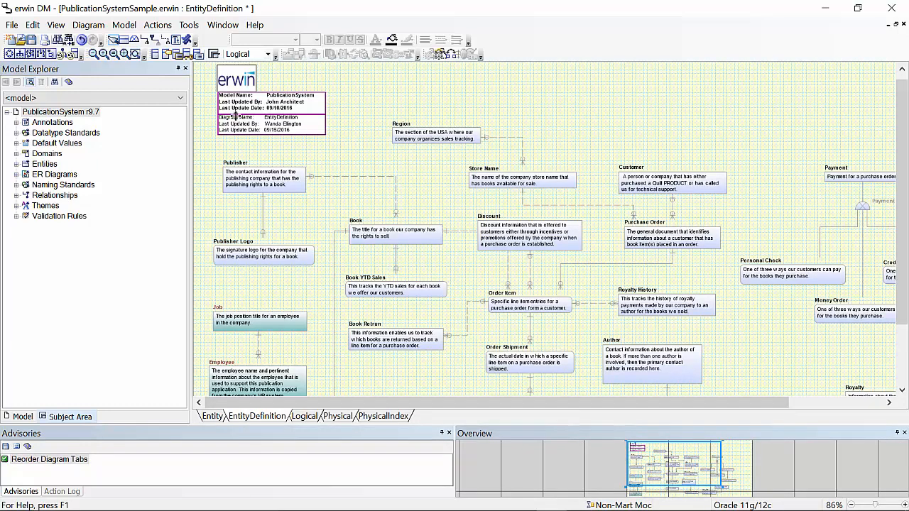
click(125, 56)
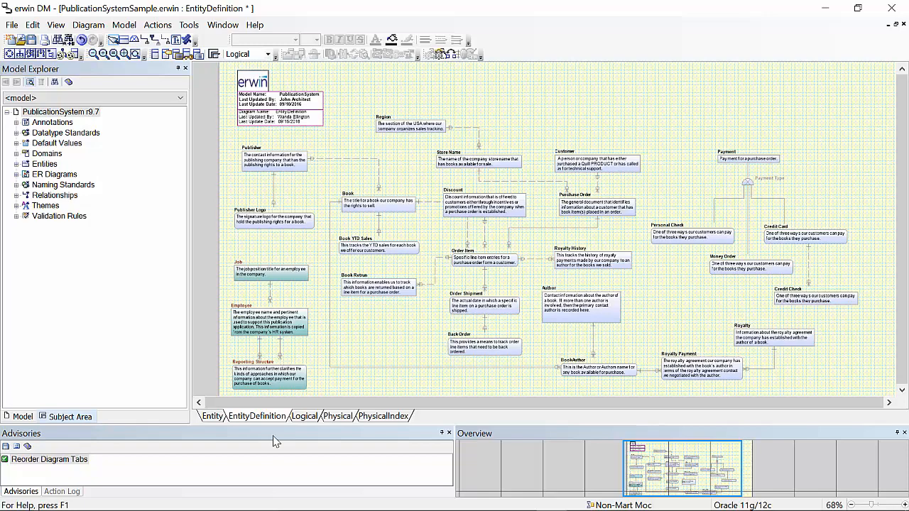
mouse_move(264, 423)
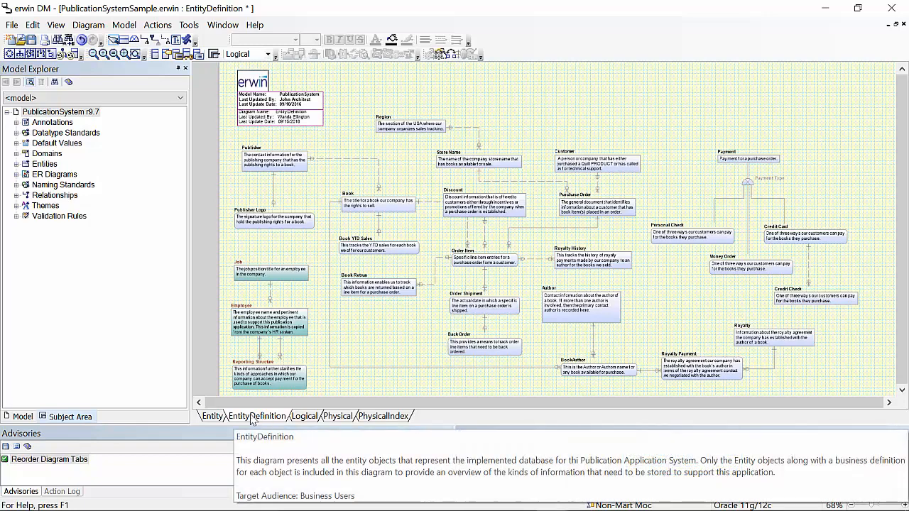
mouse_move(210, 425)
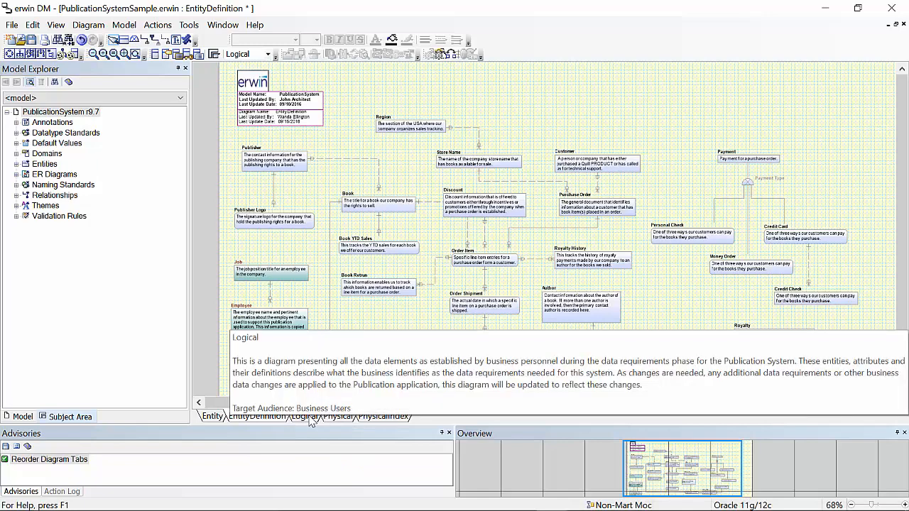
click(311, 419)
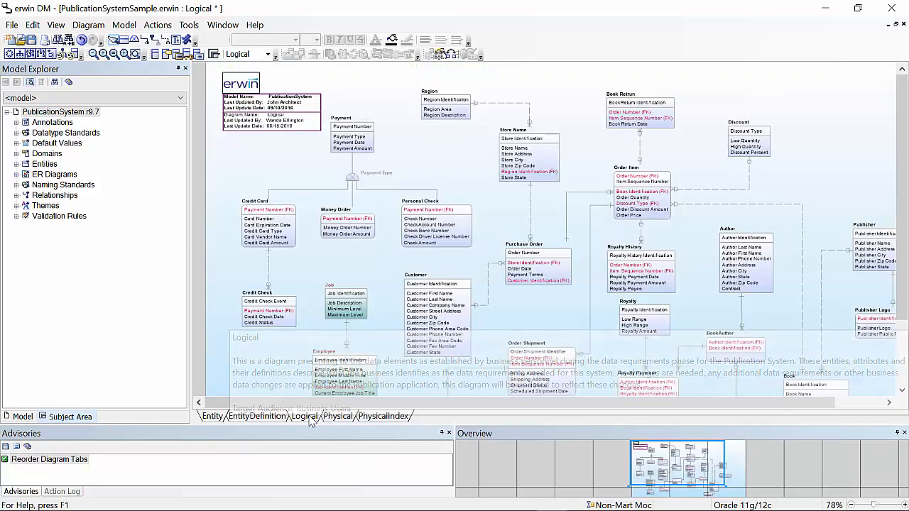
click(125, 54)
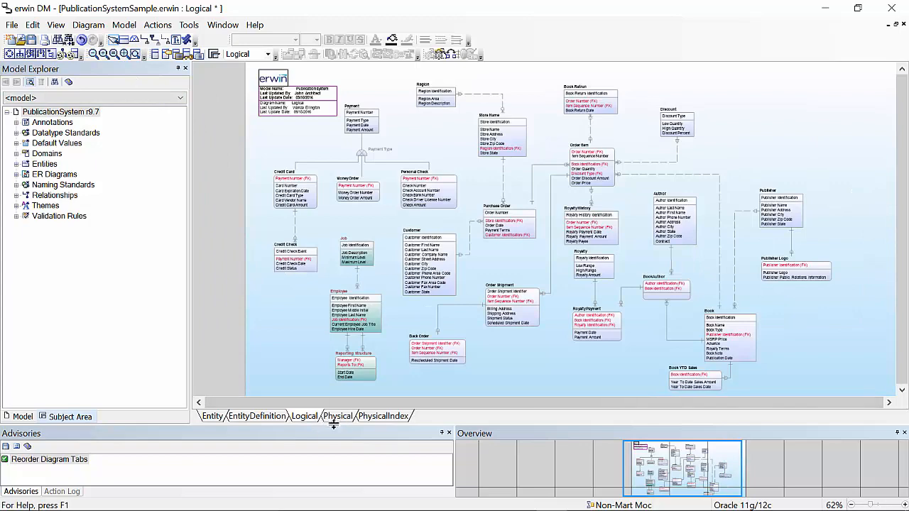
- Examine the Physical and PhysicalIndex diagrams of the publication model
click(340, 418)
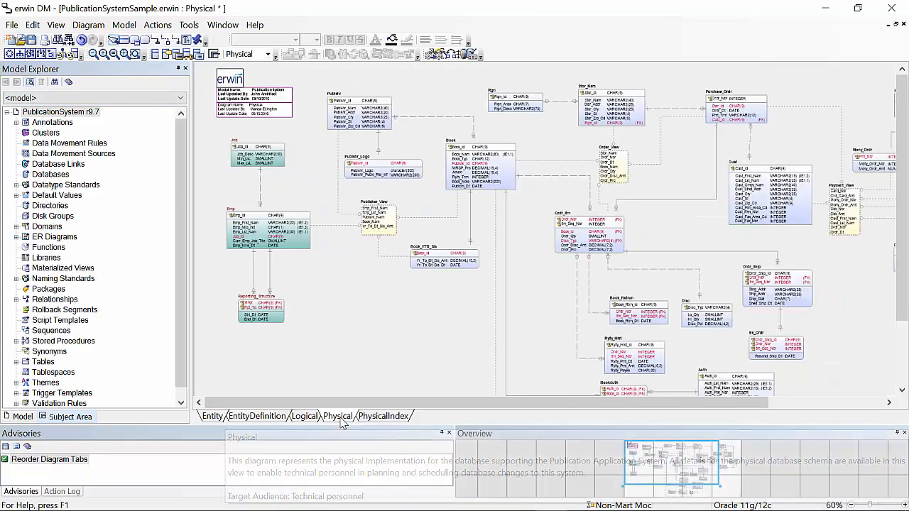
click(125, 54)
click(387, 416)
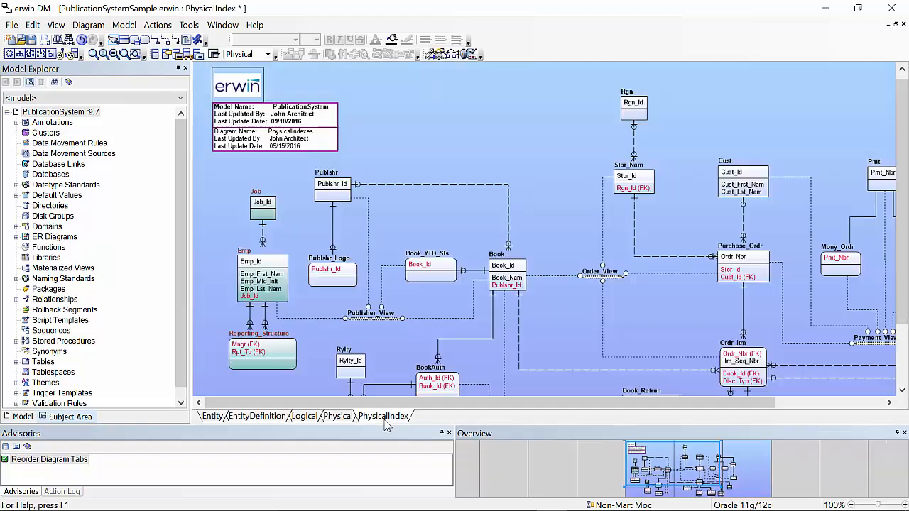
click(125, 54)
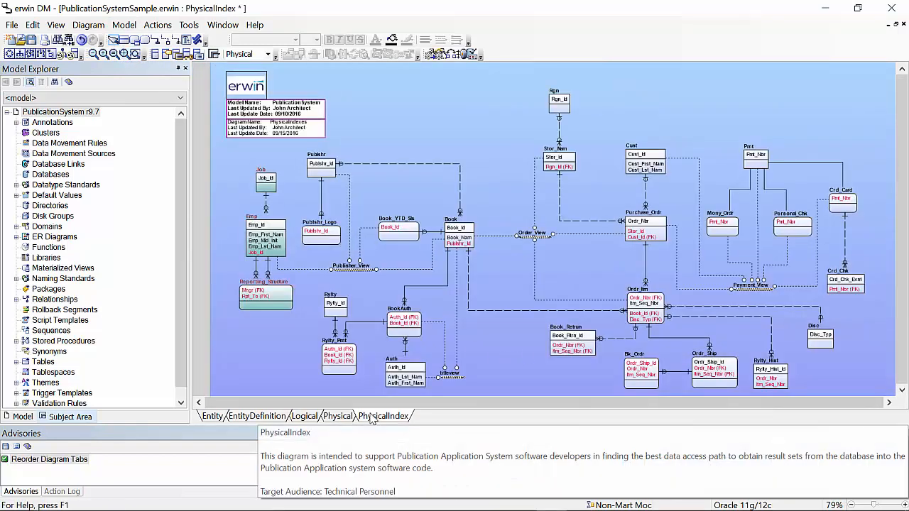
- Set the Entity diagram's display level to Attribute and remove existing overrides on its objects
click(213, 416)
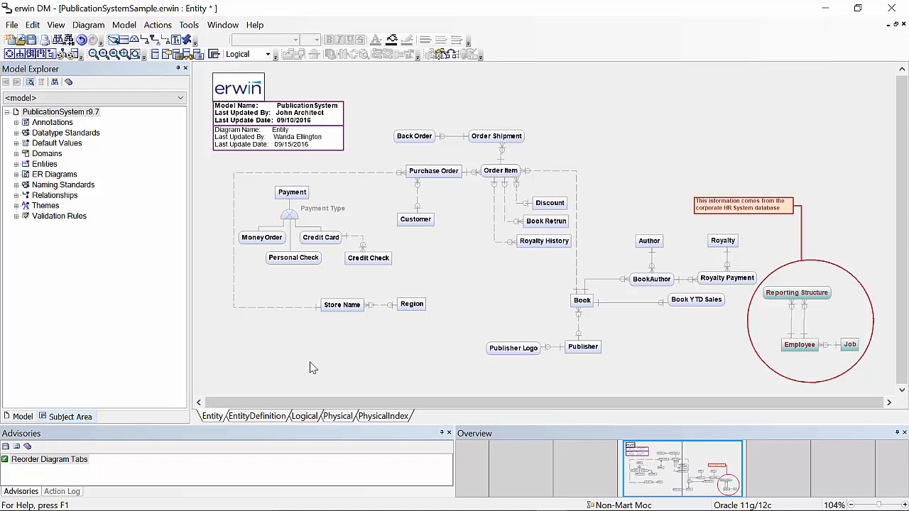
click(55, 25)
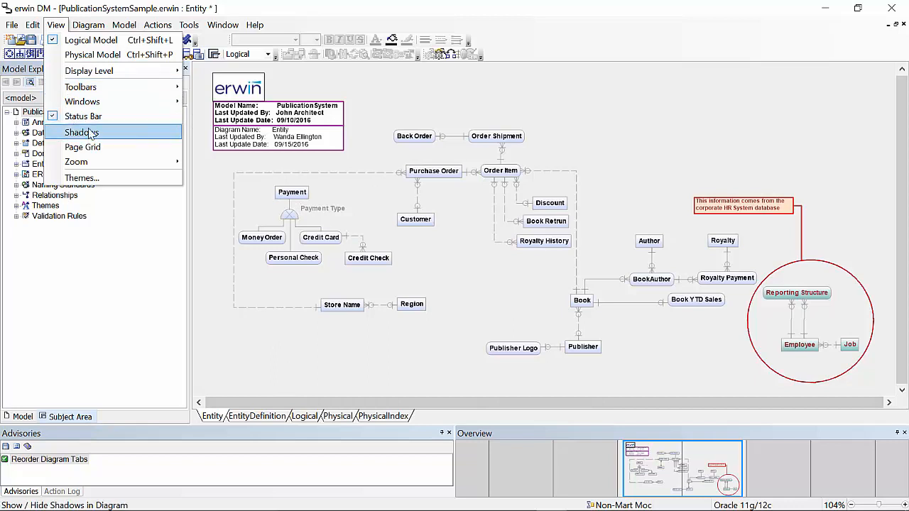
mouse_move(81, 27)
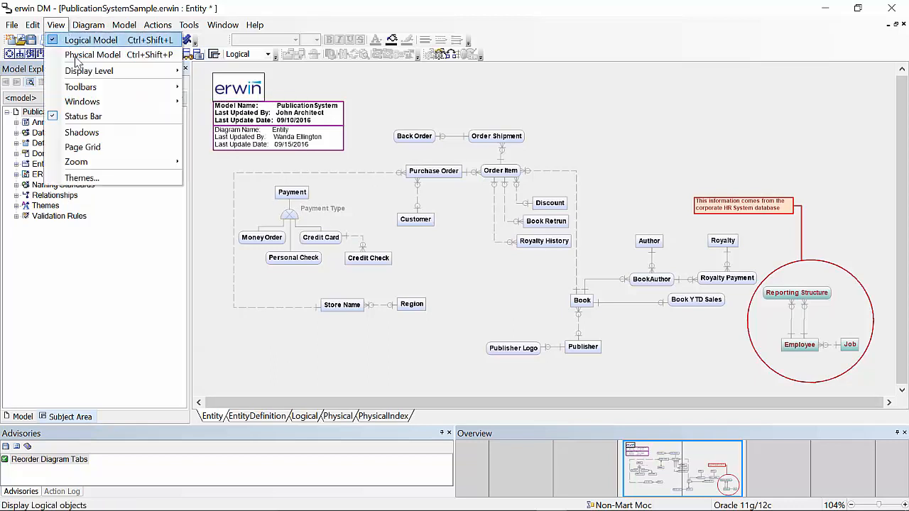
mouse_move(87, 72)
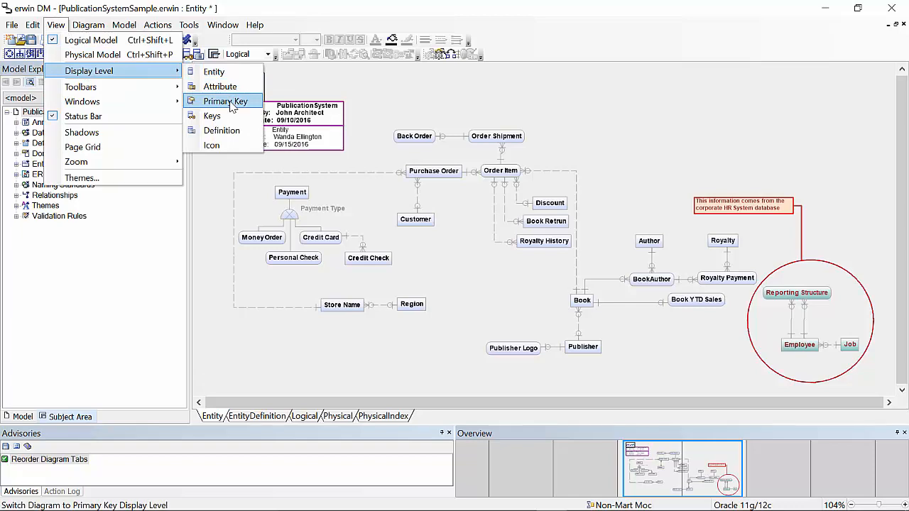
click(227, 91)
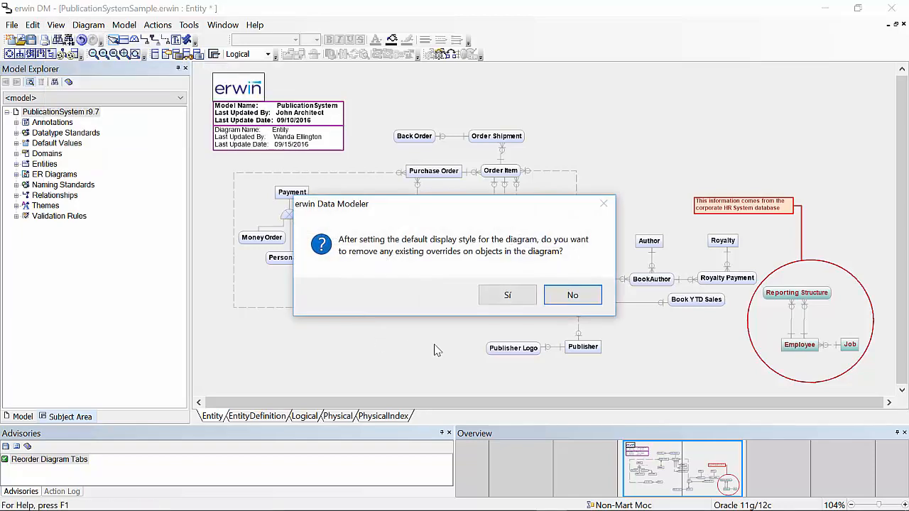
click(506, 296)
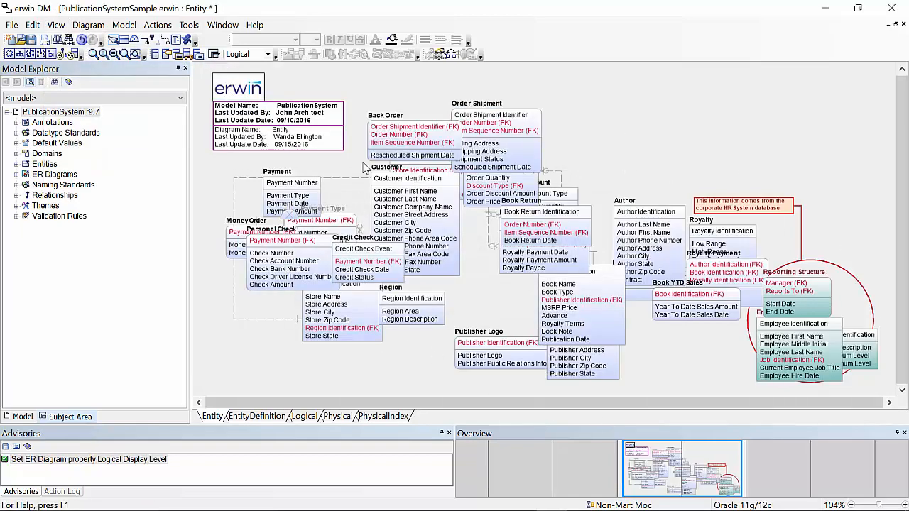
- Set the Entity diagram's display level to Primary Key and remove existing overrides on its objects
click(55, 25)
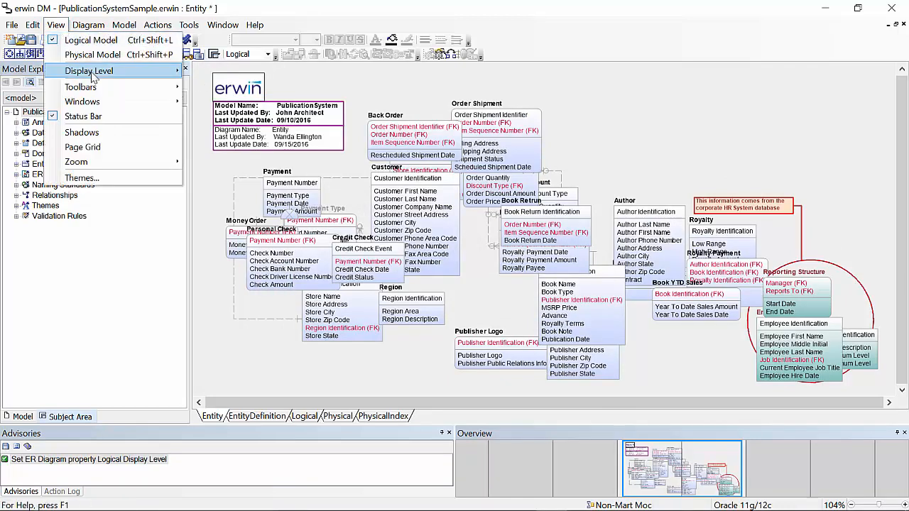
mouse_move(88, 71)
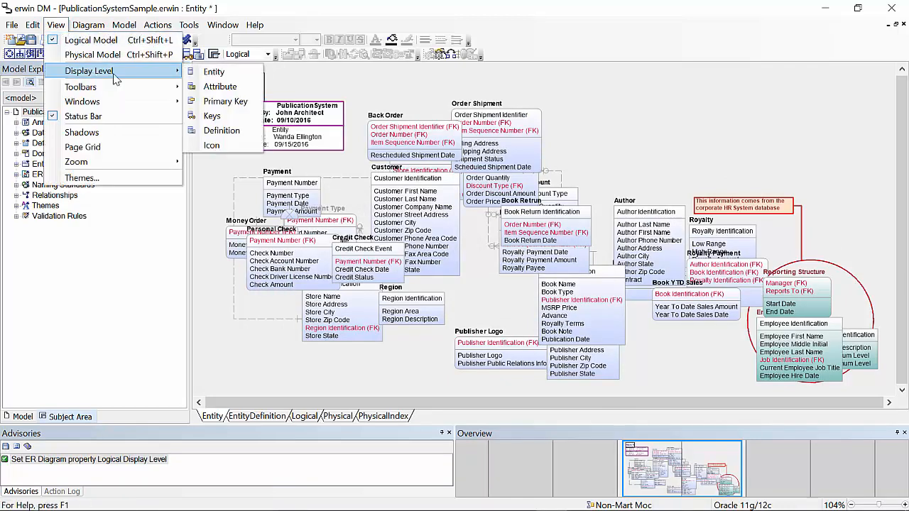
click(228, 102)
click(530, 300)
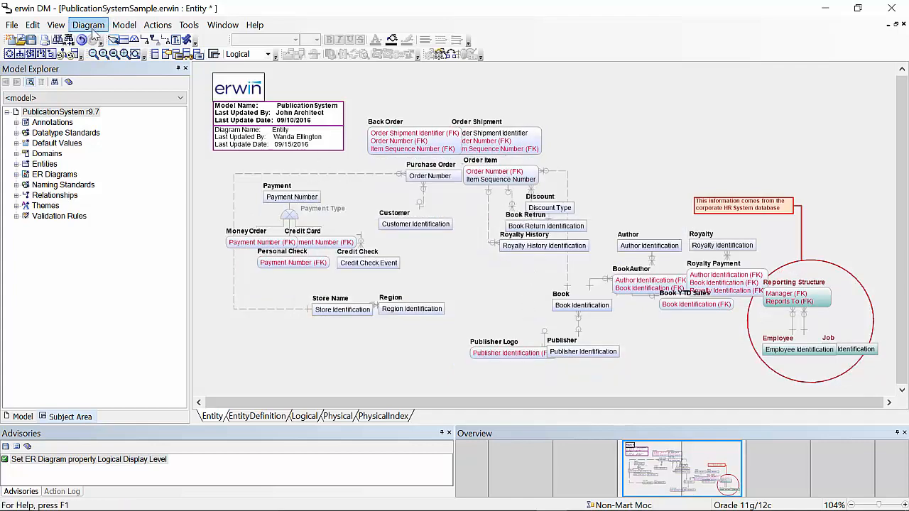
- Switch the Entity diagram back to the Entity display level, removing existing overrides on its objects
click(56, 26)
mouse_move(80, 71)
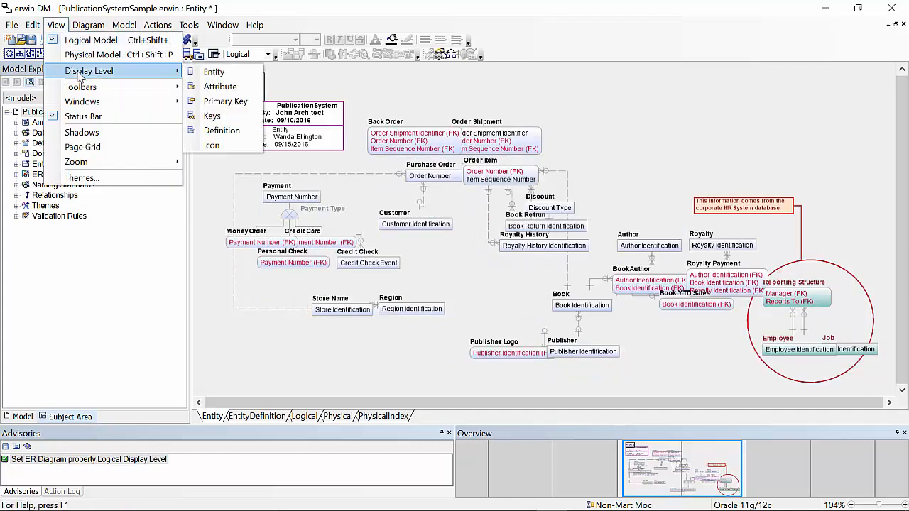
click(206, 86)
click(507, 295)
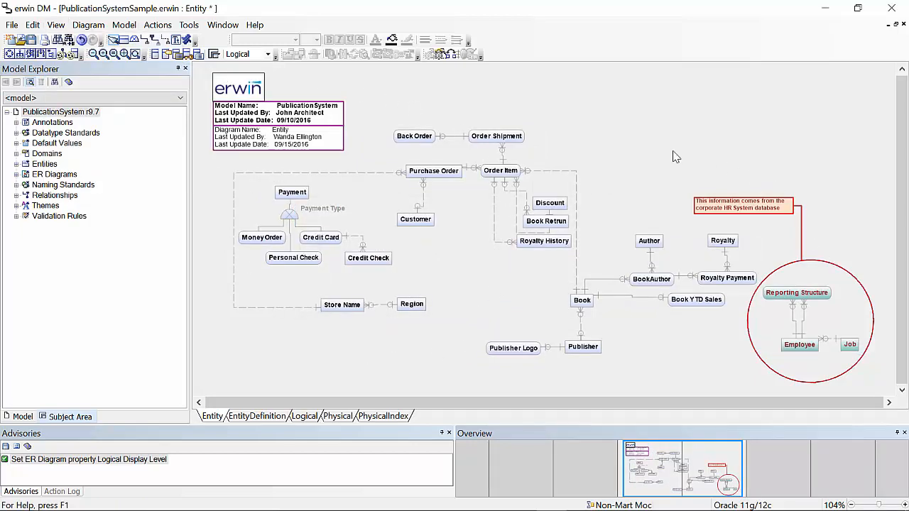
- Open the EntityDefinition diagram and set its display level to Primary Key, removing existing overrides on its objects
click(259, 418)
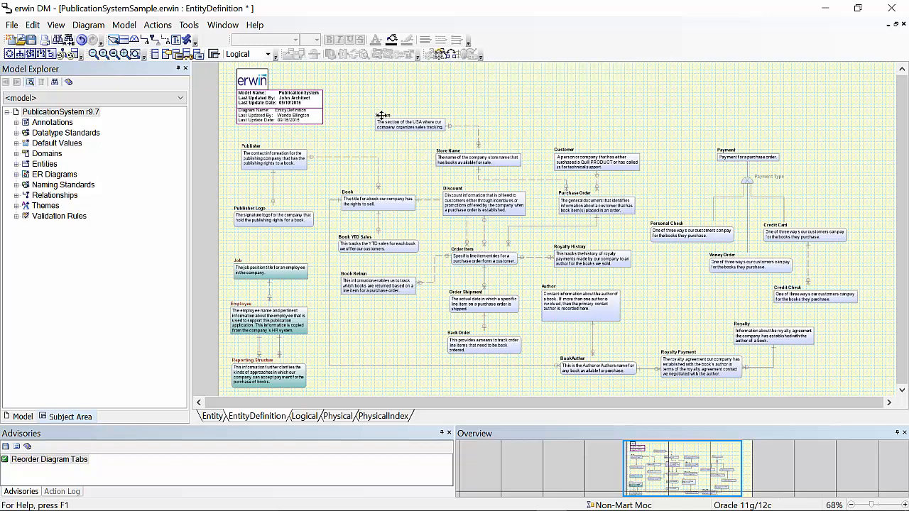
mouse_move(381, 115)
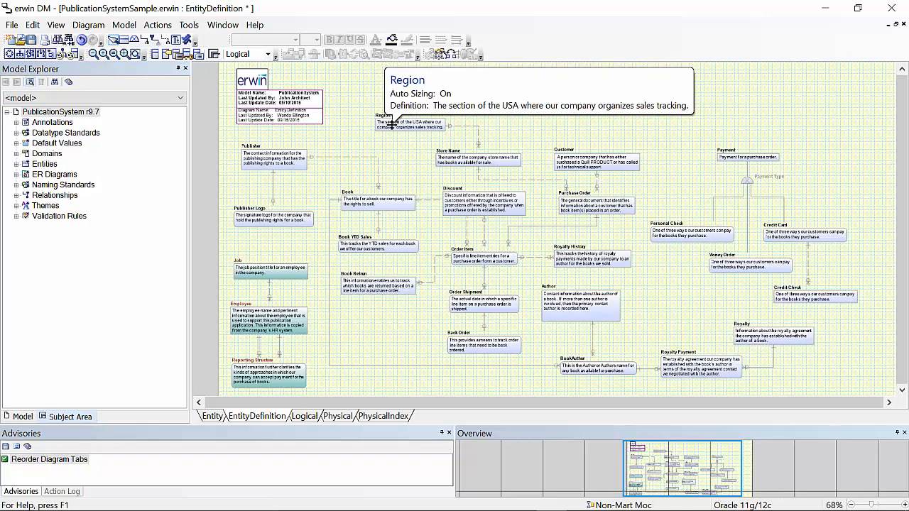
click(55, 26)
mouse_move(100, 74)
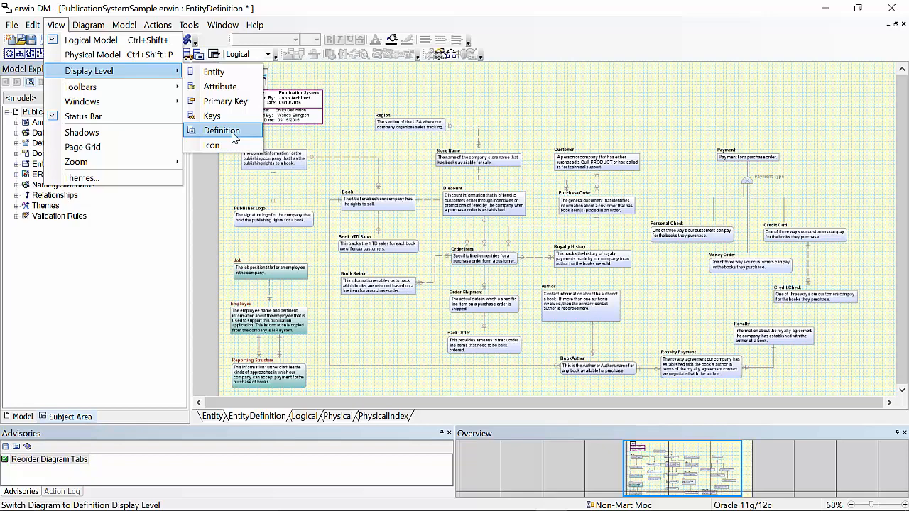
click(231, 103)
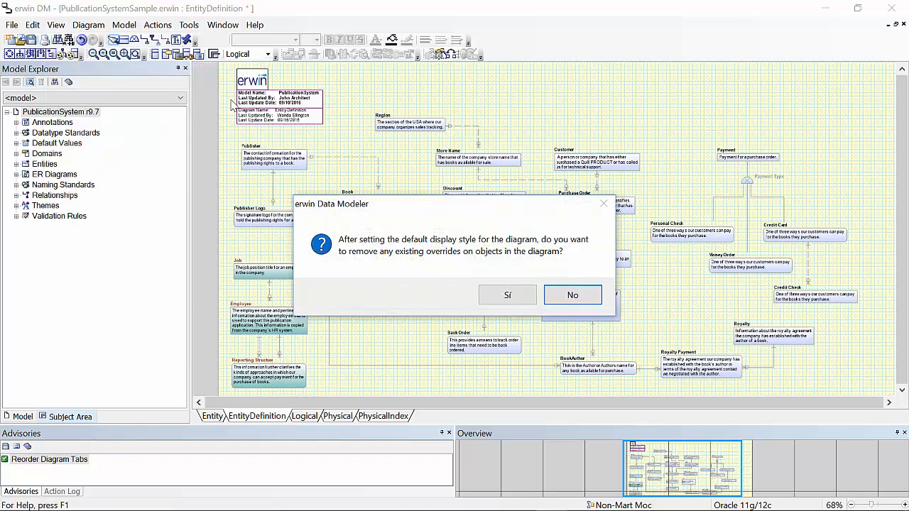
click(503, 294)
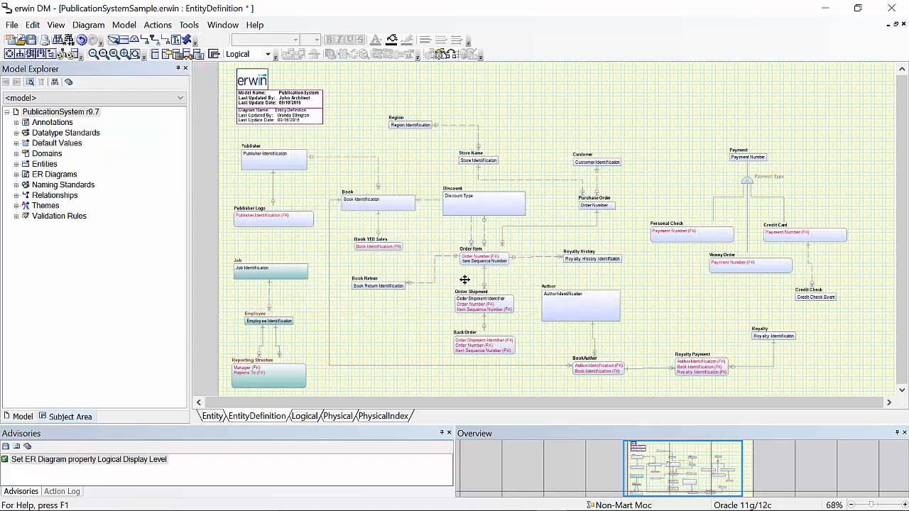
- Restore the EntityDefinition diagram's display level to Definition and remove existing overrides on its objects
click(55, 25)
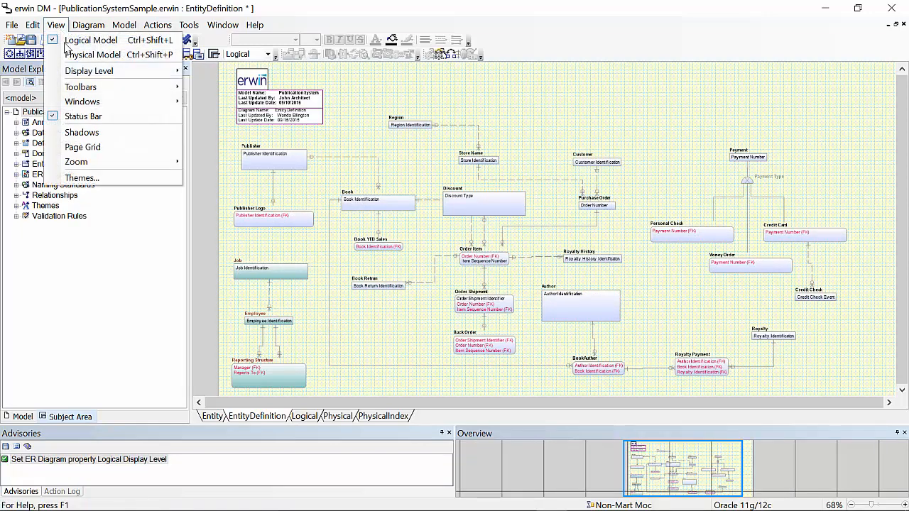
click(222, 133)
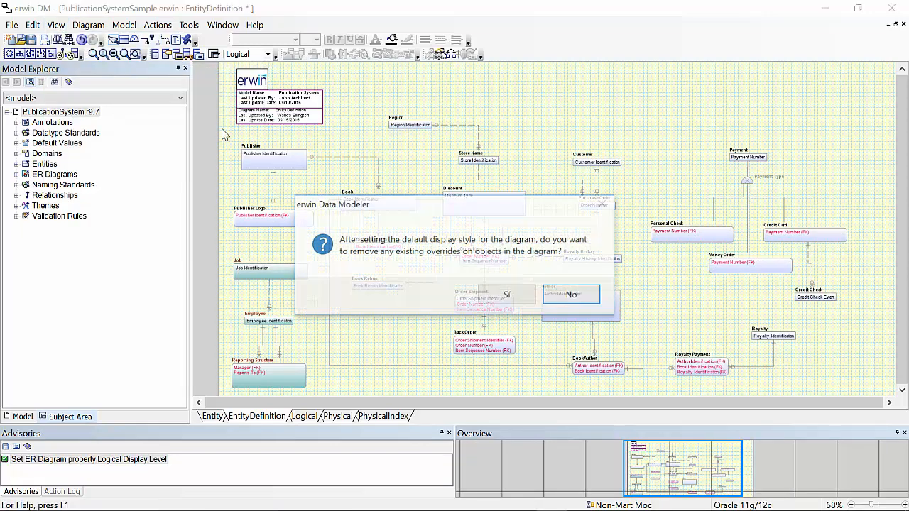
click(517, 294)
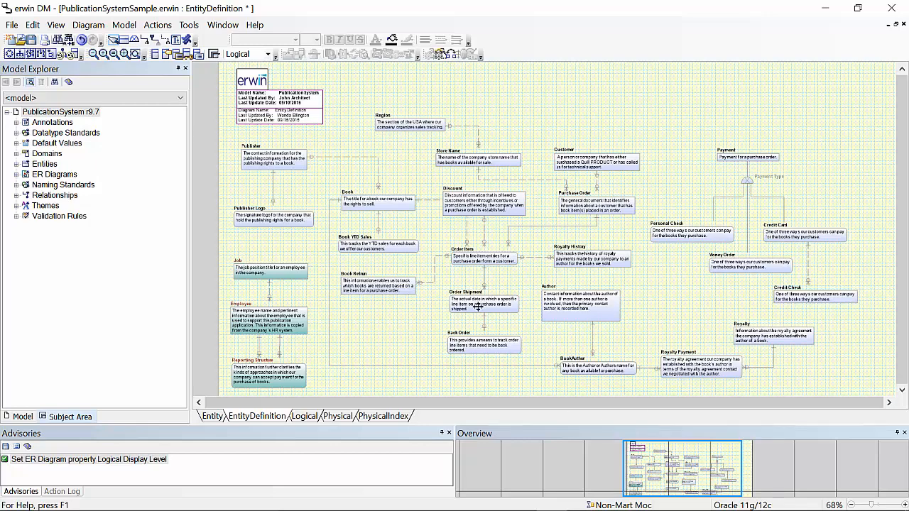
- View the Logical diagram, and switch from the whole model to the ApplicationViews subject area
click(311, 417)
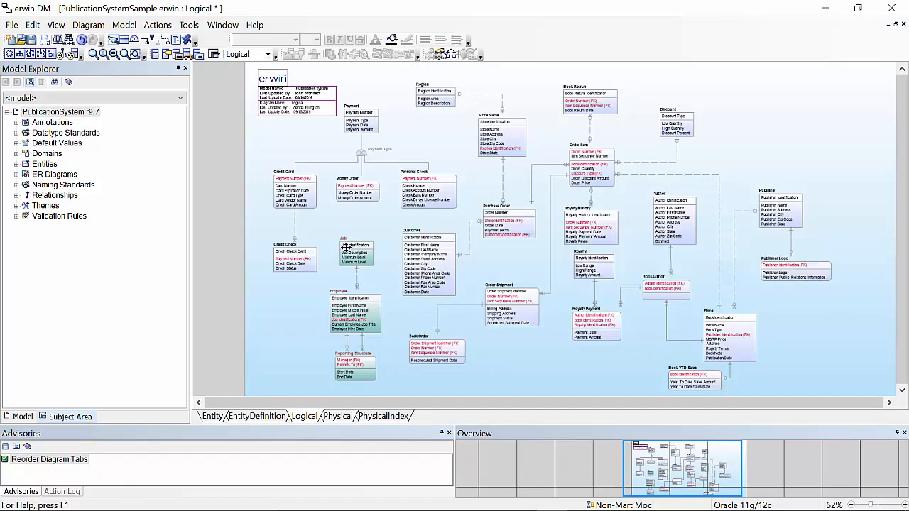
click(181, 98)
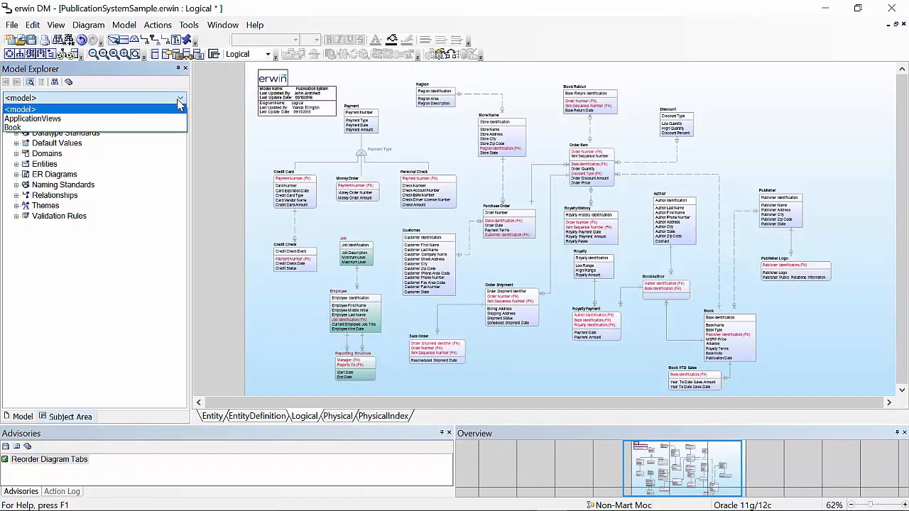
click(36, 119)
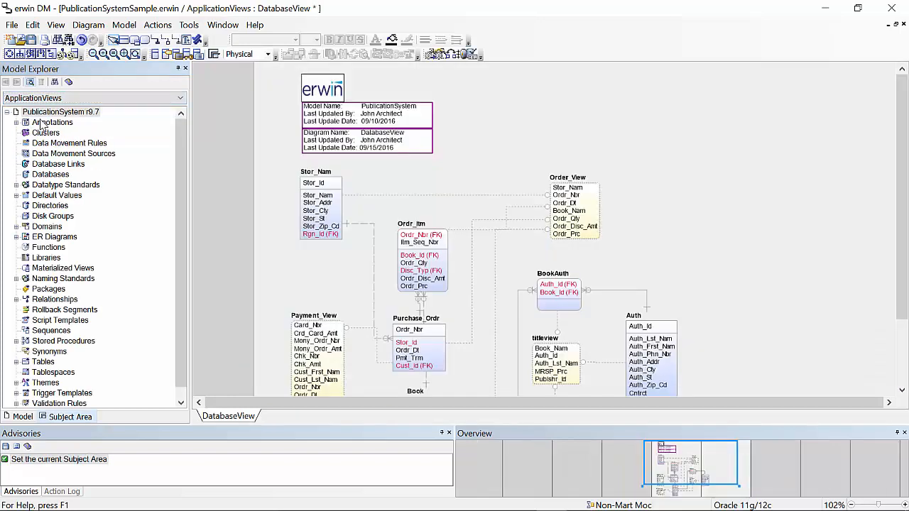
click(125, 54)
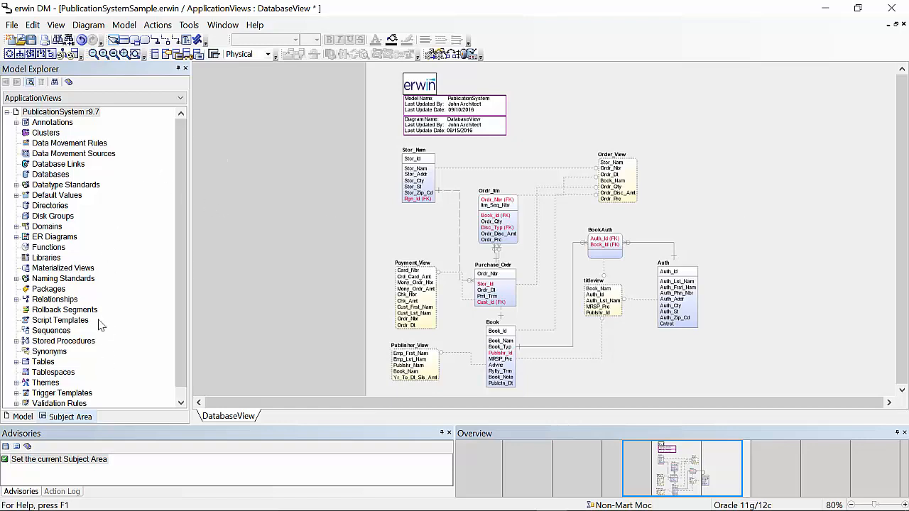
- Create a table named MiTabla in the ApplicationViews subject area and place it in the empty space beside Order_View
scroll(64, 240, down, 1)
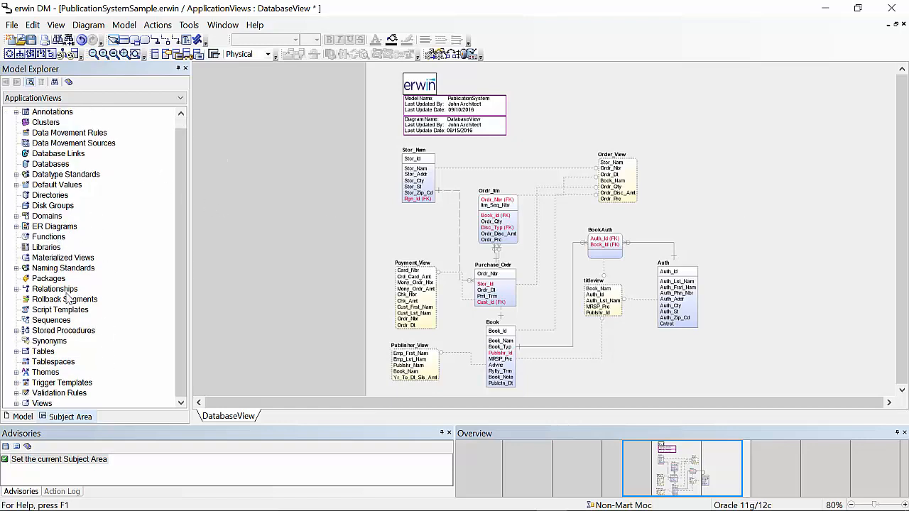
click(15, 351)
scroll(120, 297, down, 4)
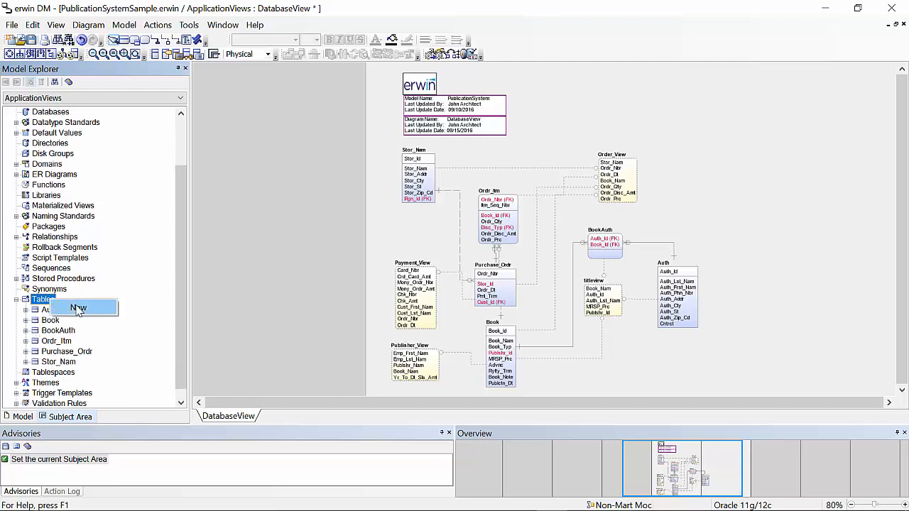
click(78, 308)
text(Mi)
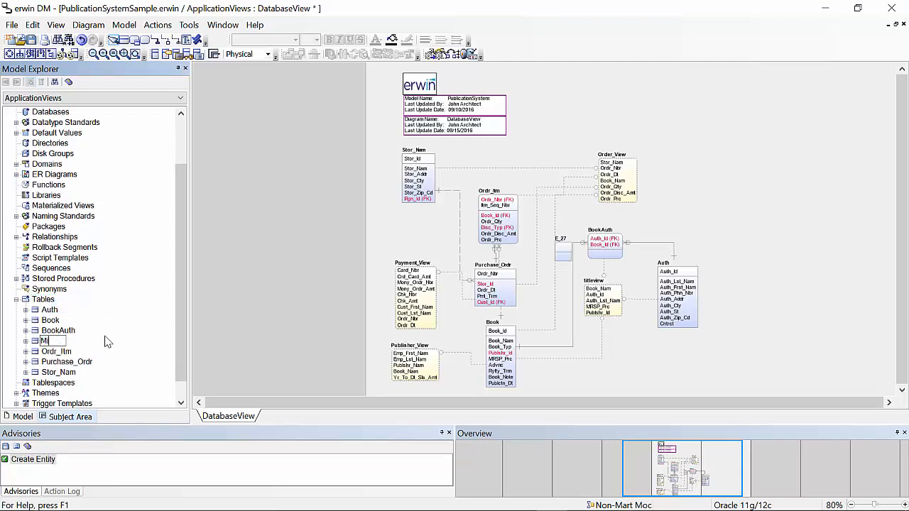
text(Tabla)
key(Return)
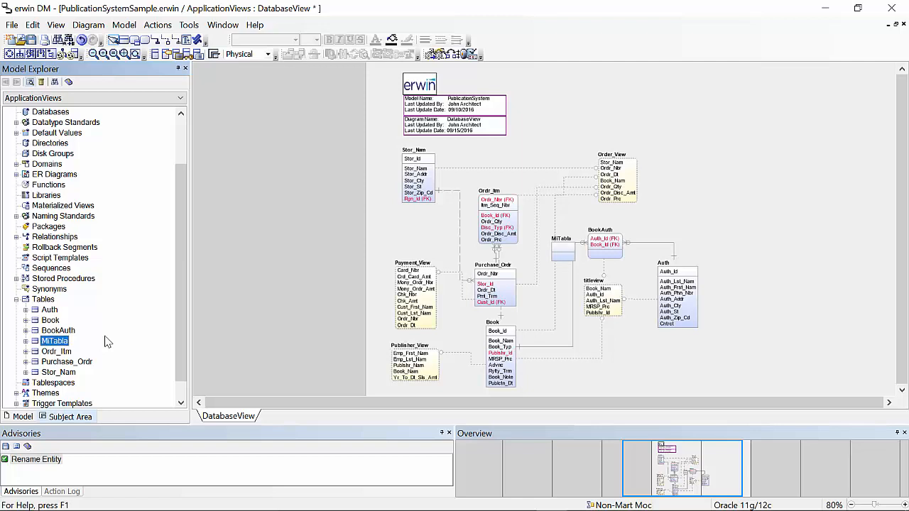
drag(564, 253, 736, 197)
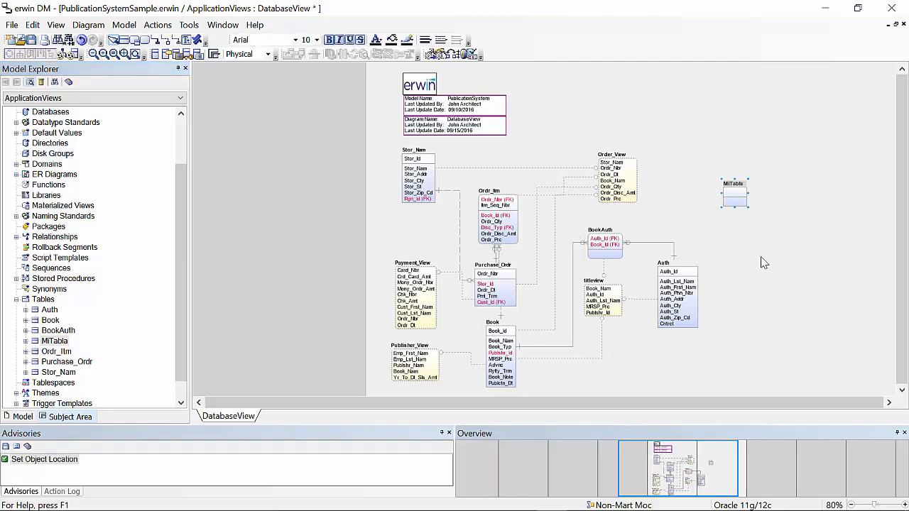
- Add a primary key column named idMiTabla to the MiTabla table
click(739, 198)
text(id)
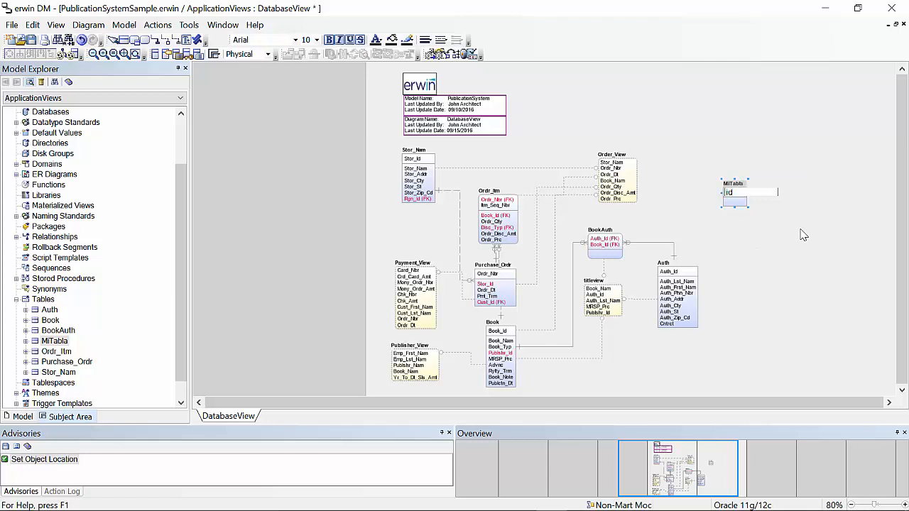
text(MiTabla)
key(Return)
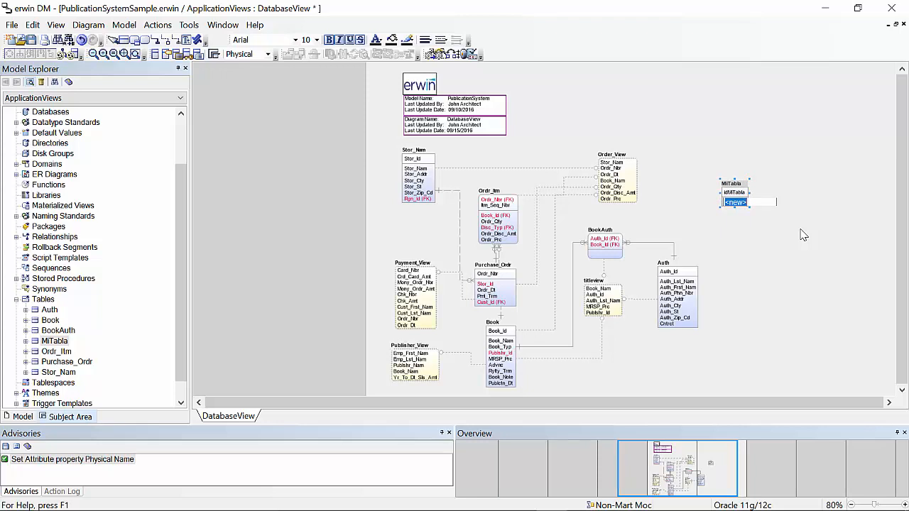
- Add a non-key column named primeraColumnaMiTabla to the MiTabla table
text(PrimeraColumna)
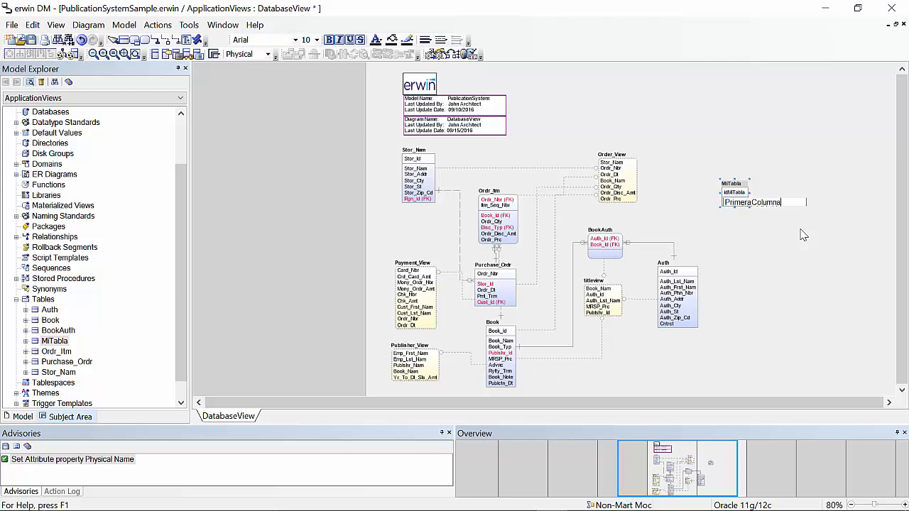
text(MiTabla)
key(Delete)
text(p)
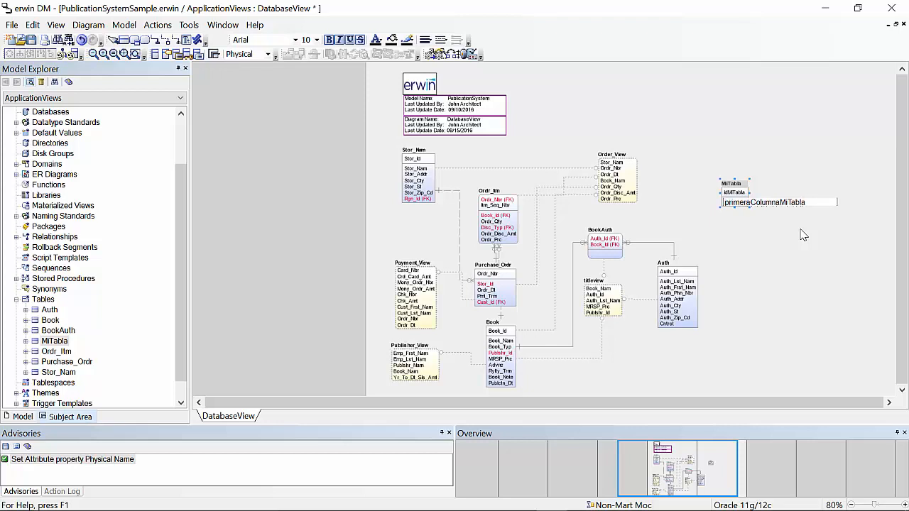
key(Return)
click(802, 235)
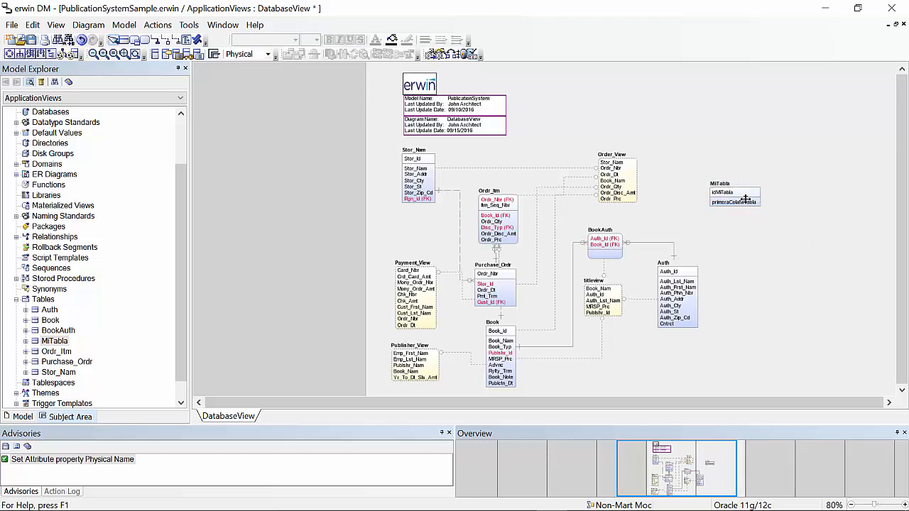
- Return to the whole-model subject area and move MiTabla in the Logical diagram to the empty space beside Discount
click(77, 102)
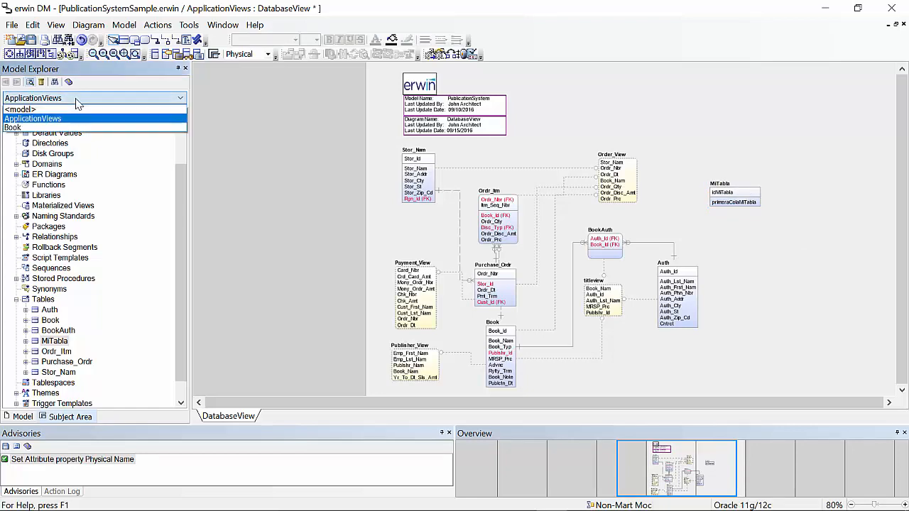
click(29, 109)
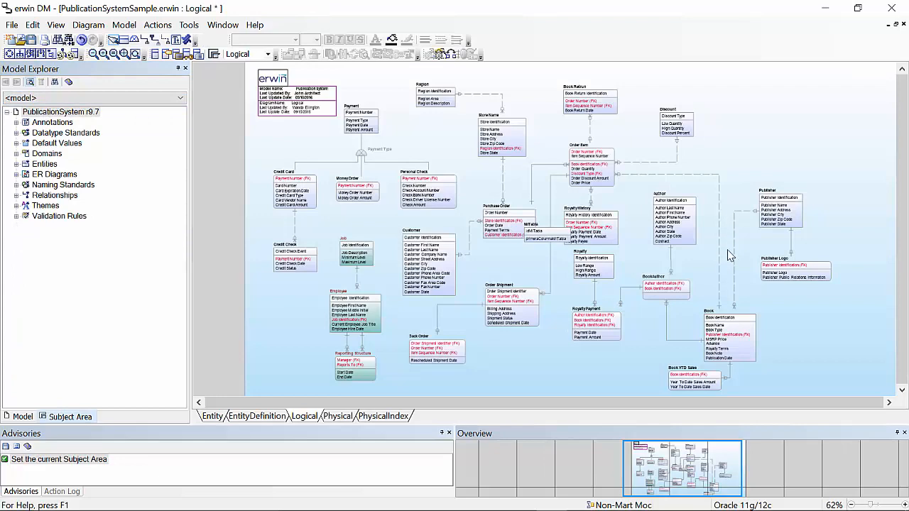
drag(533, 235, 750, 107)
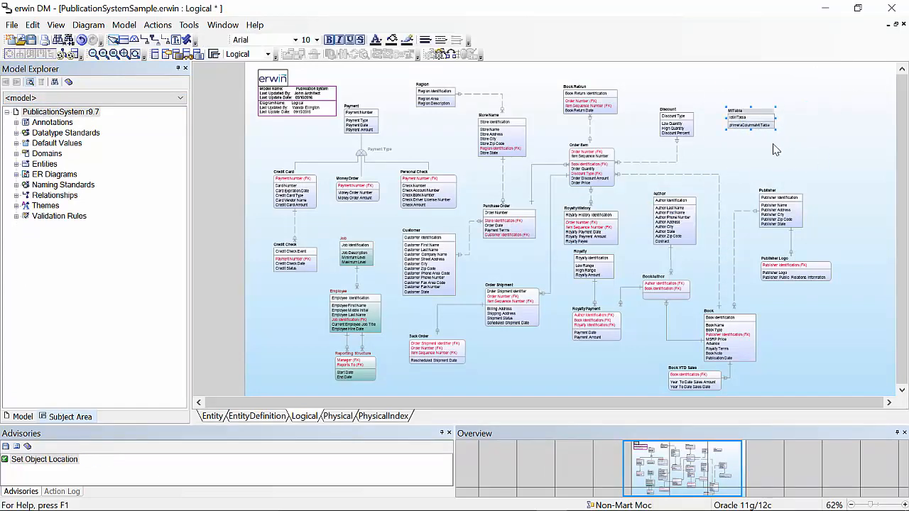
- Move MiTabla closer to Discount in the Logical diagram, and delete it from both the diagram and the model
scroll(766, 138, up, 3)
click(816, 164)
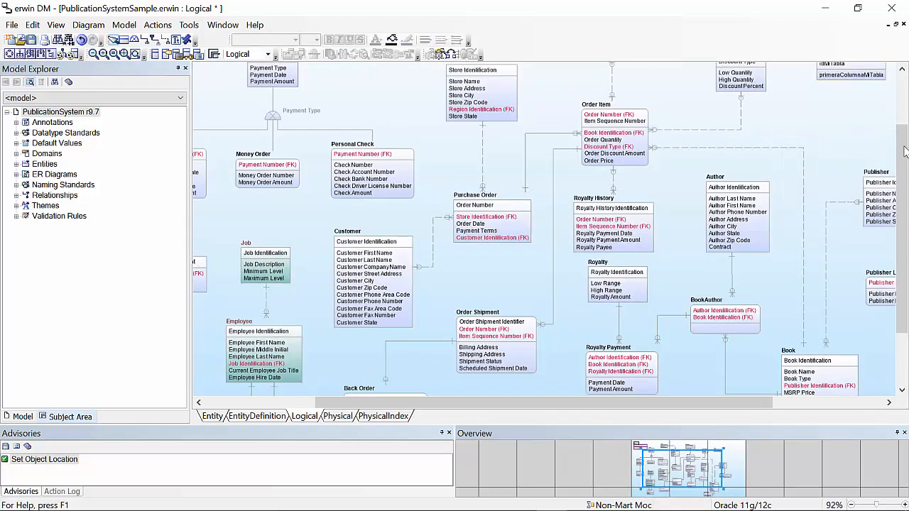
scroll(900, 145, up, 3)
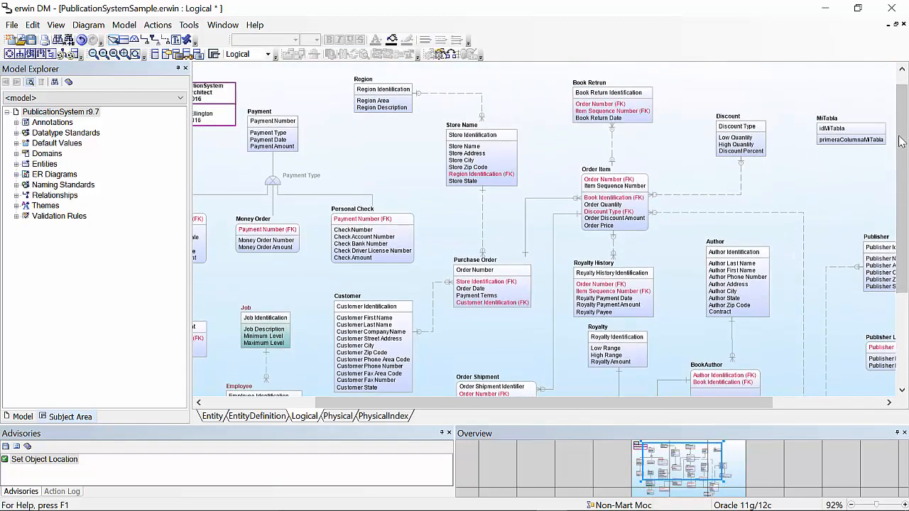
drag(839, 128, 793, 101)
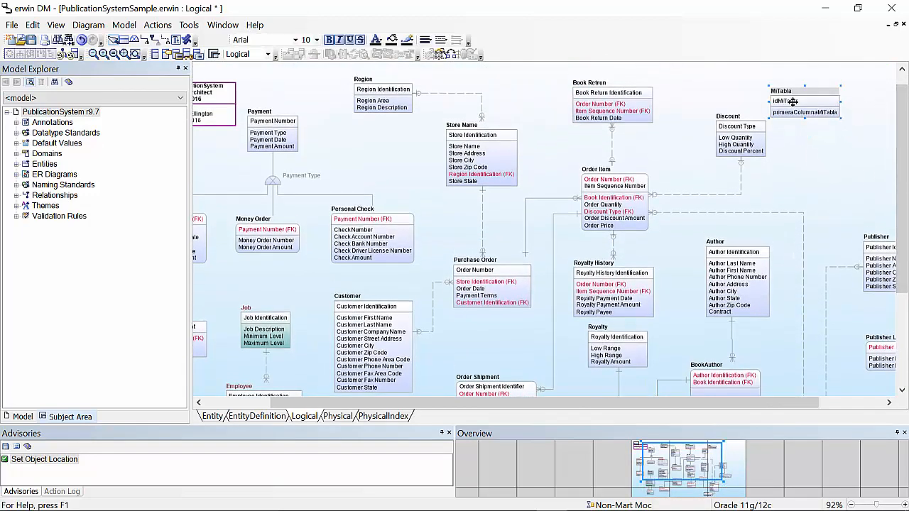
key(Delete)
click(500, 301)
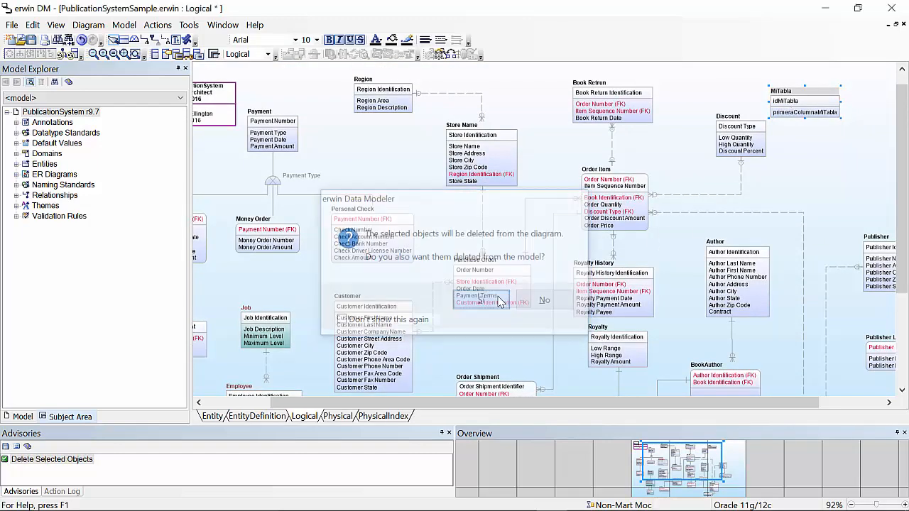
- Switch to the ApplicationViews subject area and view its database object tree from the beginning
click(106, 98)
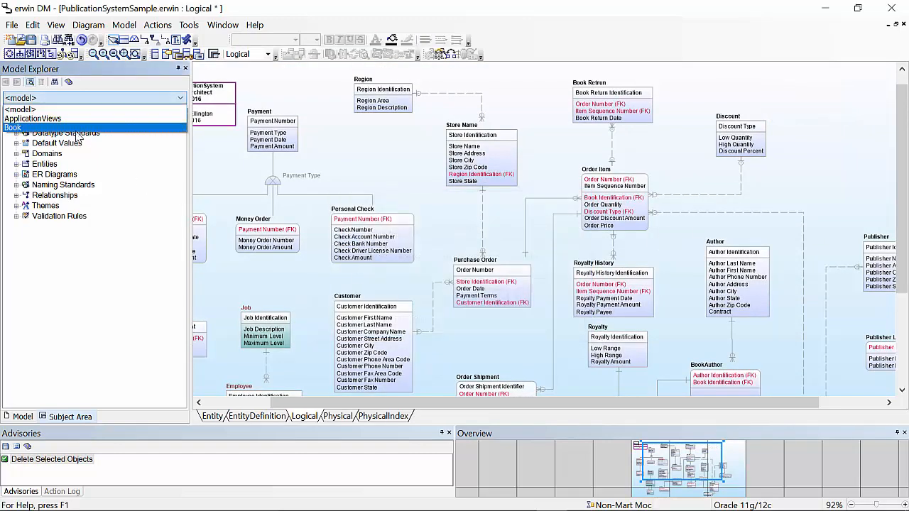
click(43, 119)
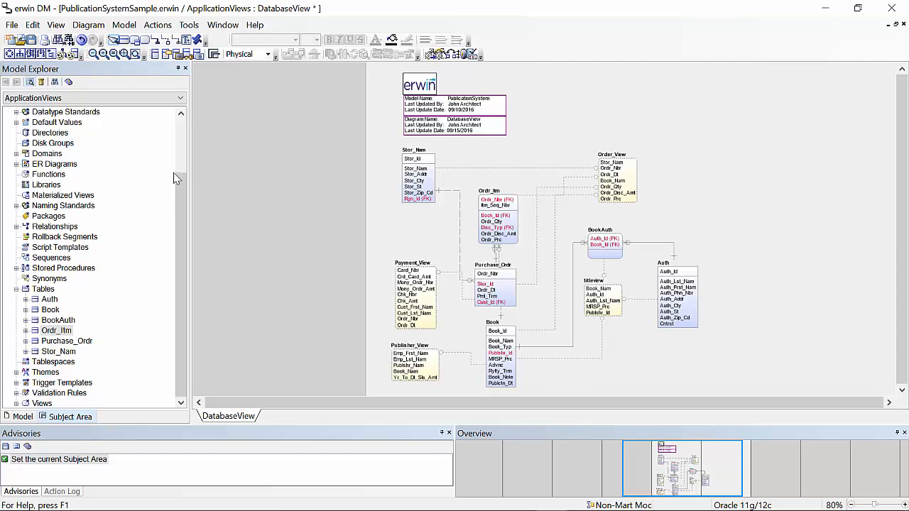
click(179, 143)
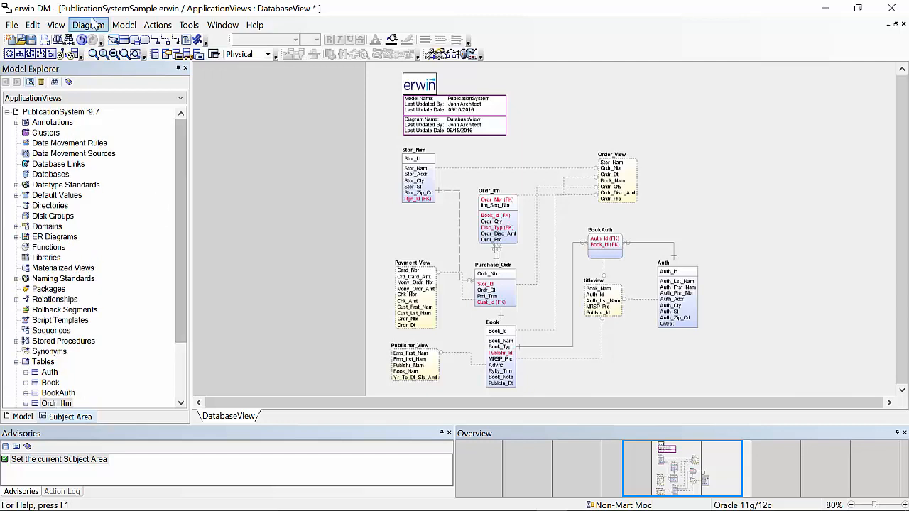
click(91, 25)
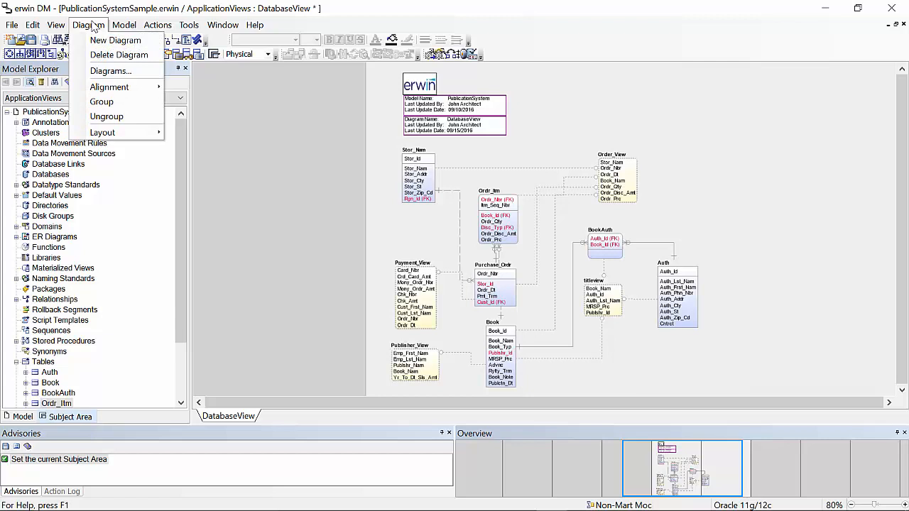
mouse_move(92, 134)
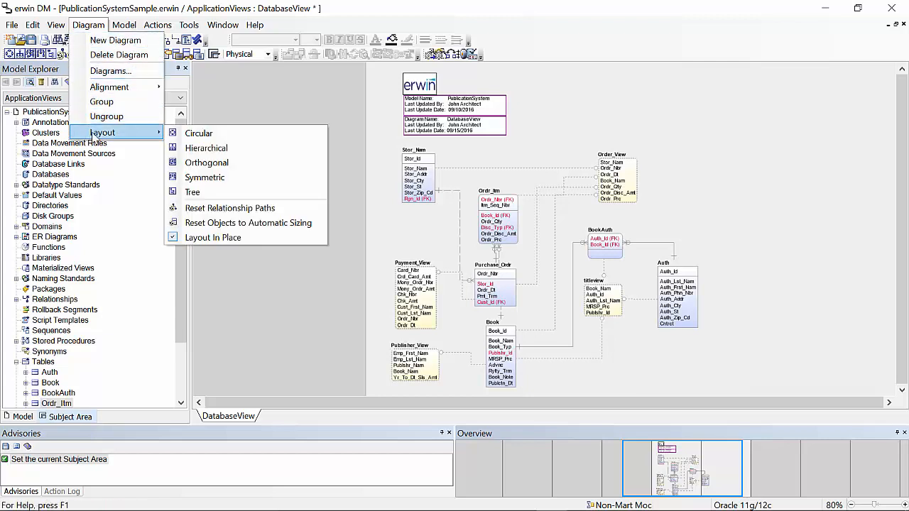
mouse_move(128, 27)
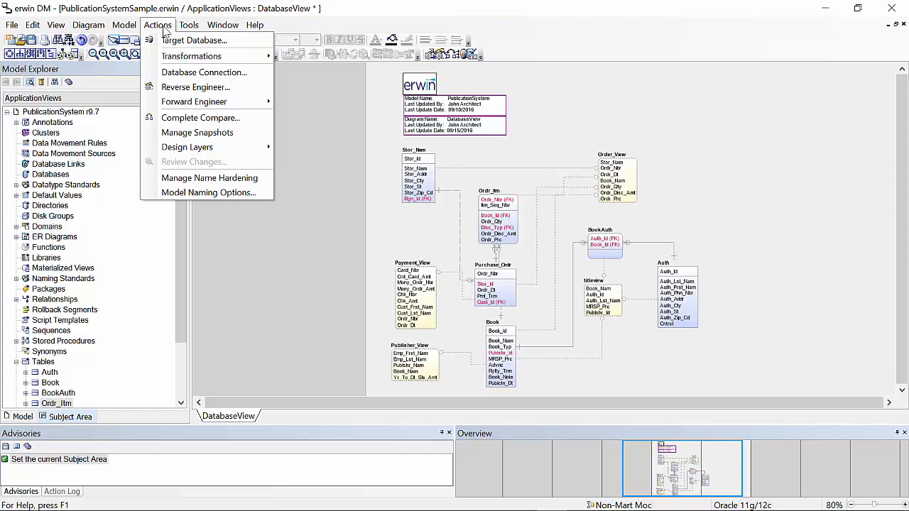
mouse_move(182, 30)
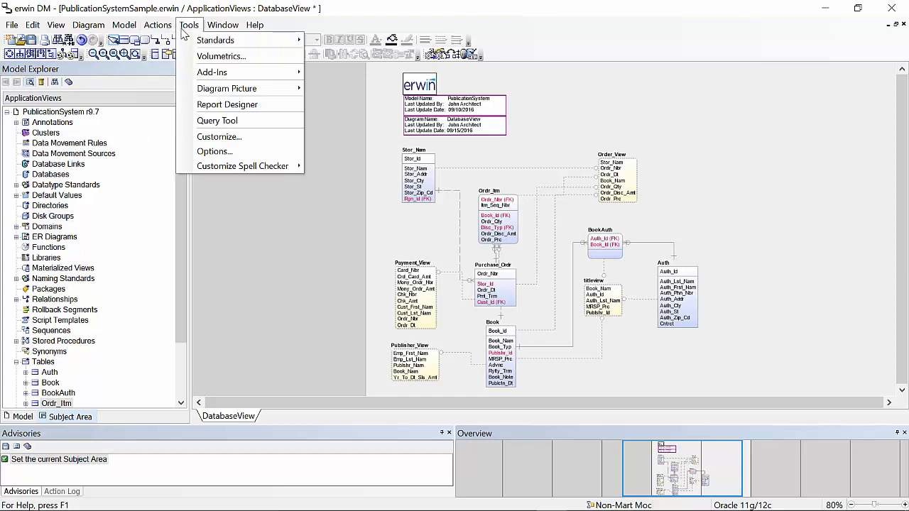
mouse_move(222, 26)
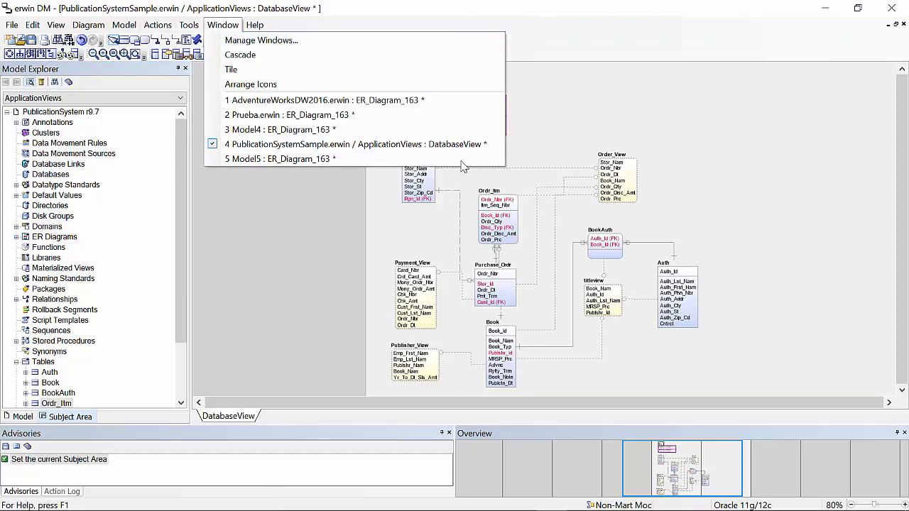
click(587, 127)
- Return to the whole-model subject area and fit the entire Logical diagram in the view
click(180, 98)
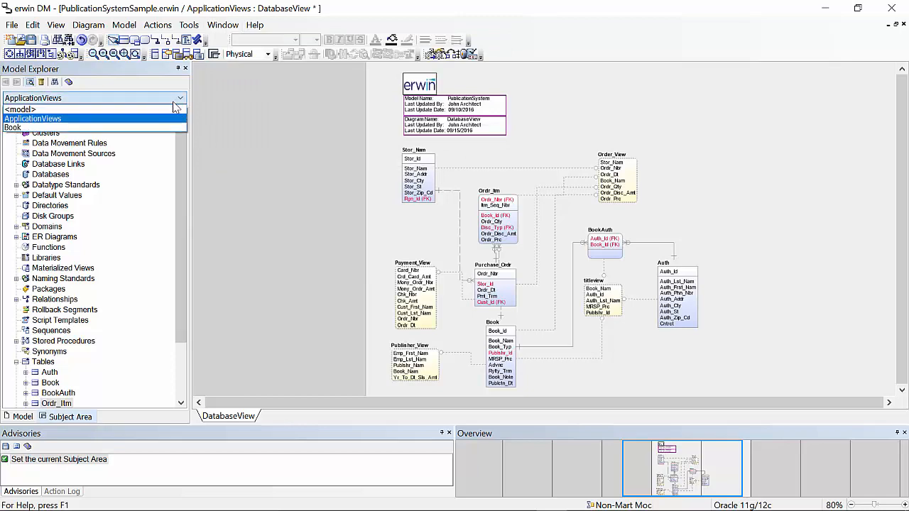
click(43, 110)
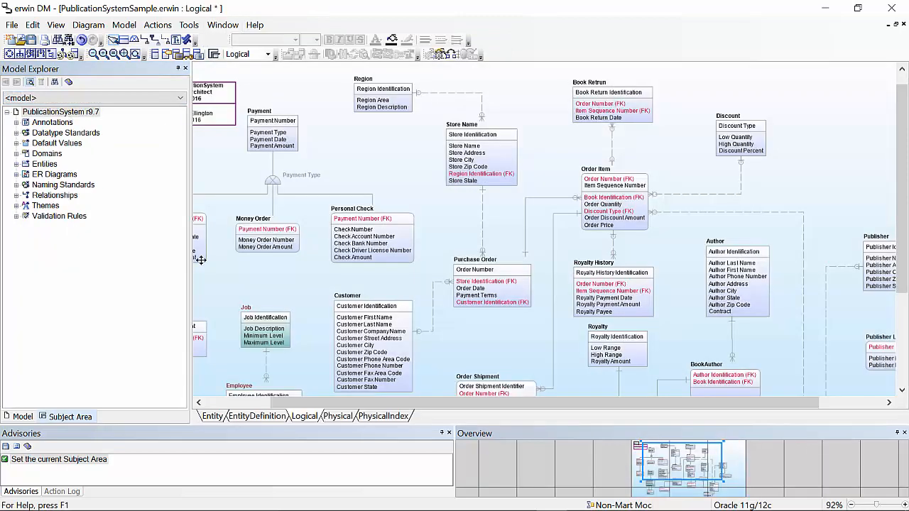
click(135, 54)
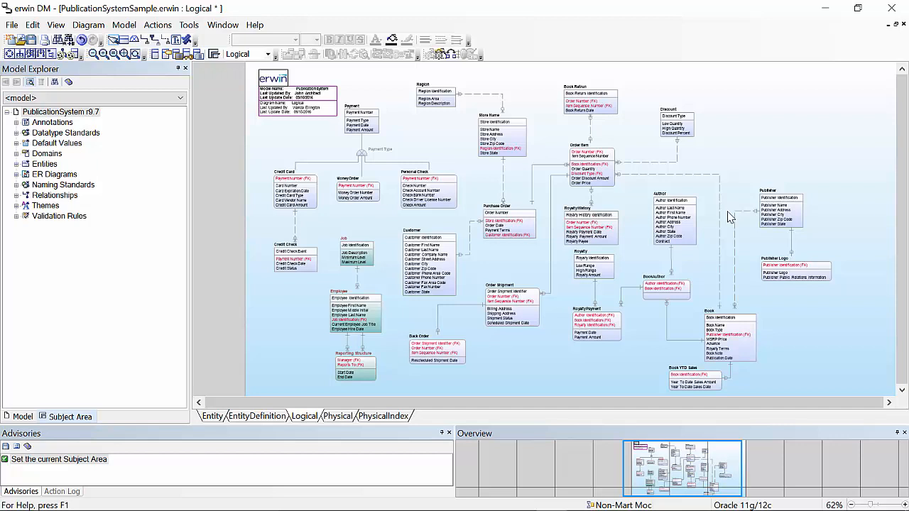
click(267, 55)
click(260, 74)
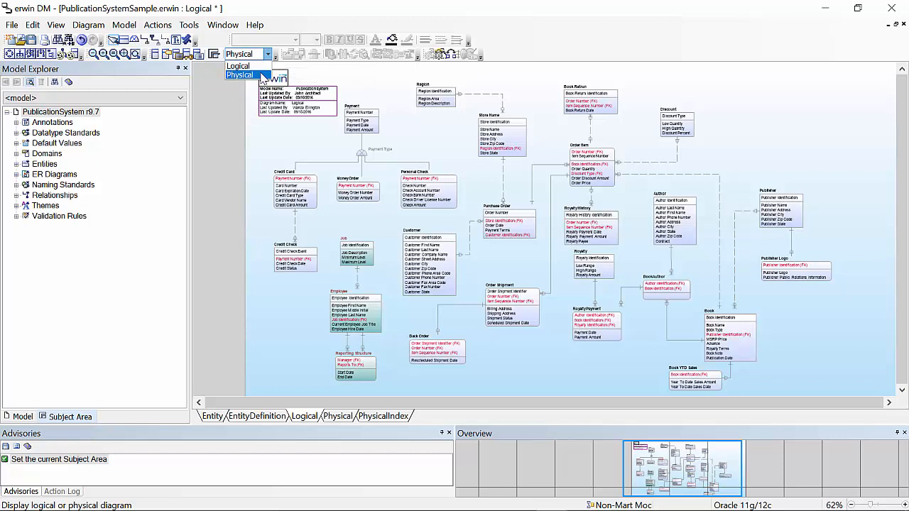
click(597, 78)
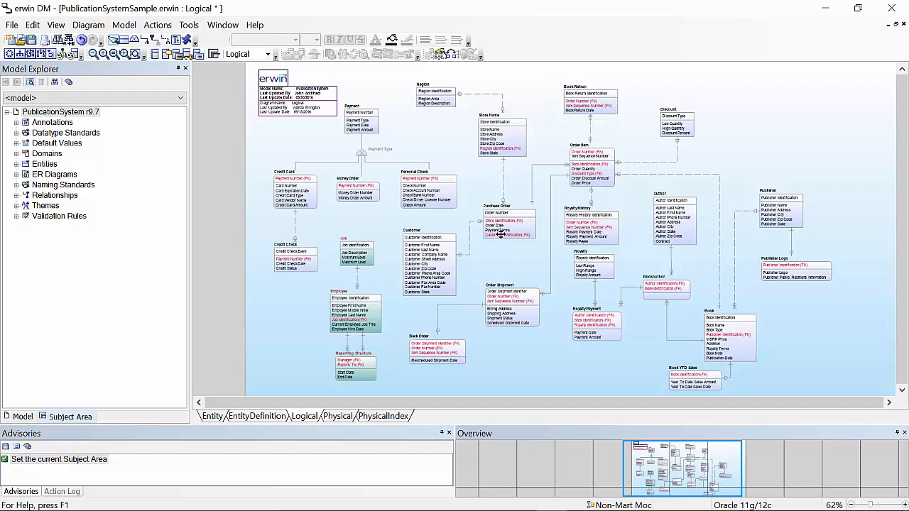
- Open the import from an external format and look through the source types it offers
mouse_move(500, 235)
click(13, 26)
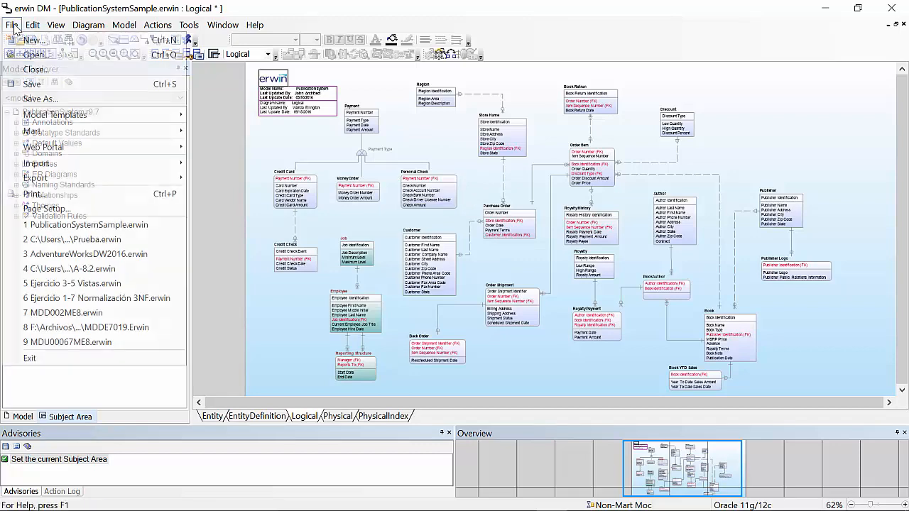
mouse_move(46, 170)
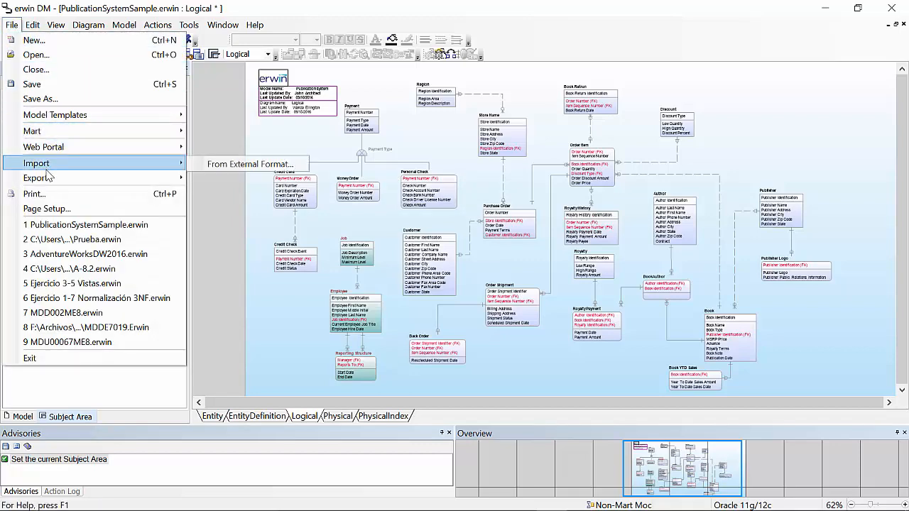
click(229, 168)
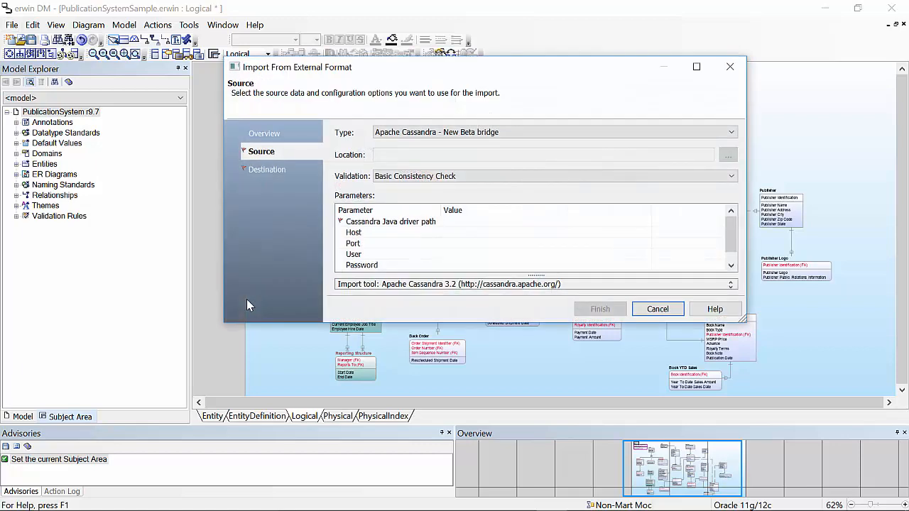
click(732, 132)
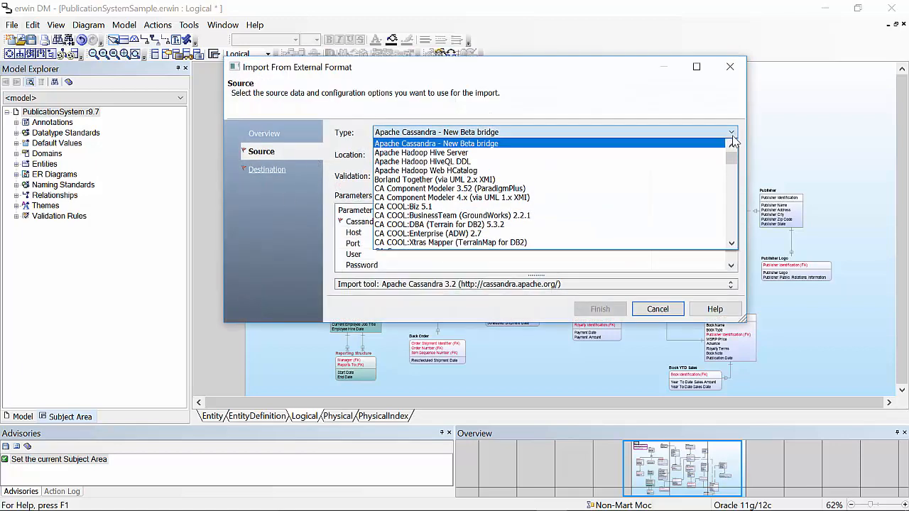
drag(732, 155, 732, 144)
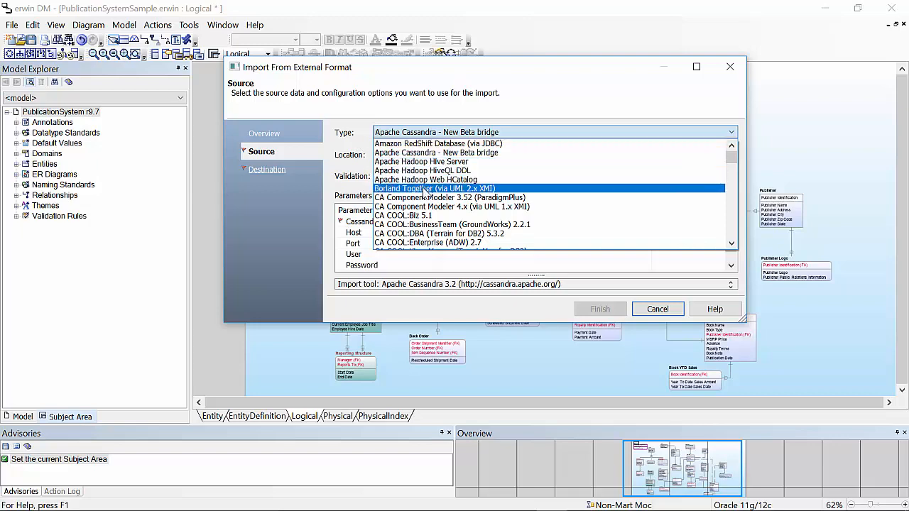
scroll(426, 193, down, 1)
scroll(426, 213, down, 2)
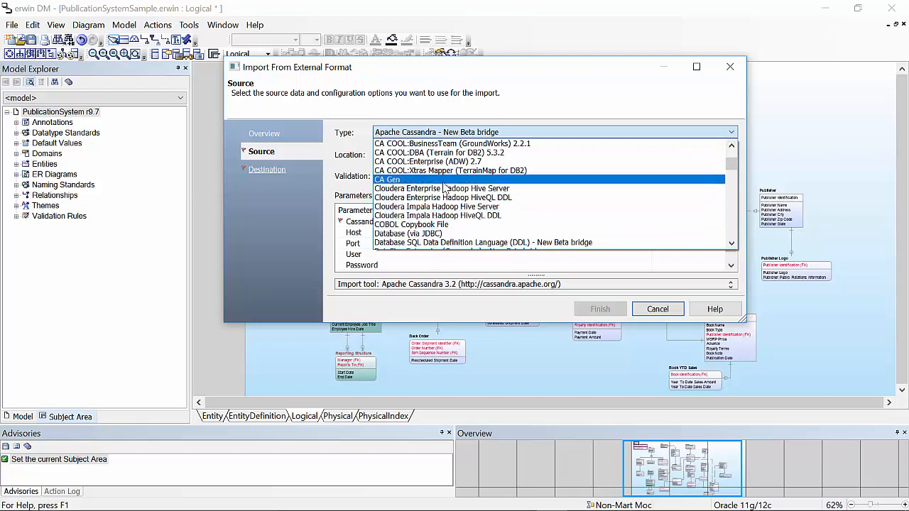
scroll(452, 211, down, 2)
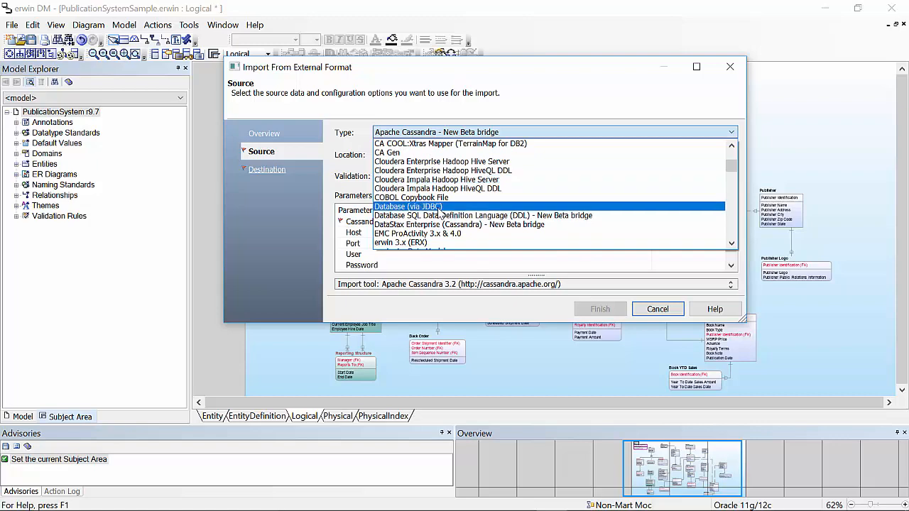
scroll(439, 202, down, 1)
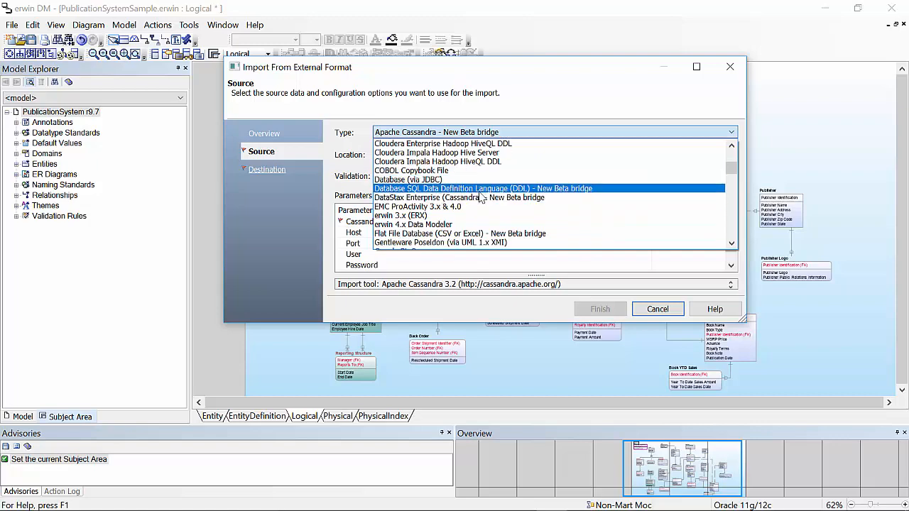
scroll(505, 184, down, 2)
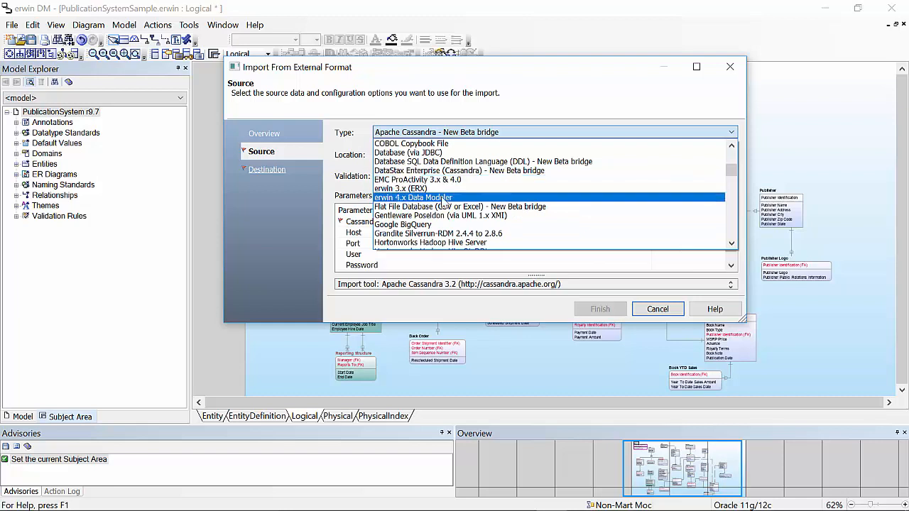
scroll(547, 216, down, 1)
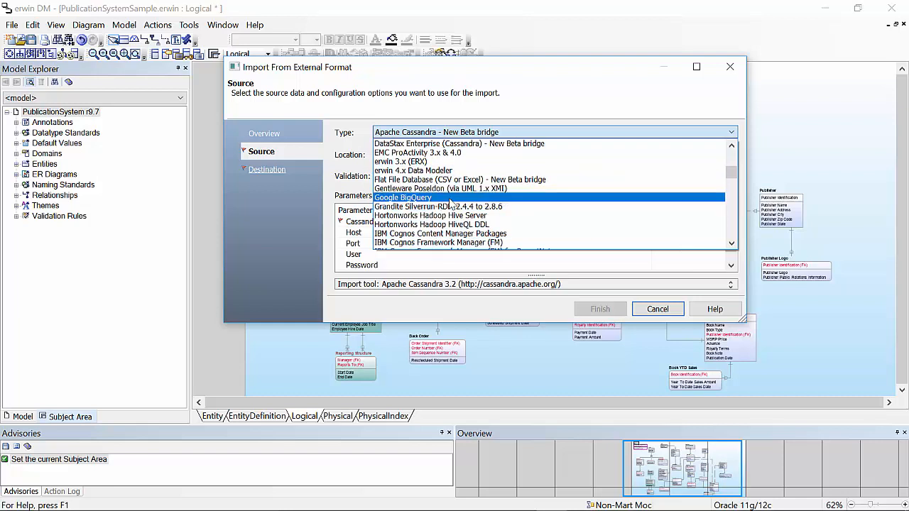
scroll(450, 203, down, 1)
scroll(485, 215, down, 5)
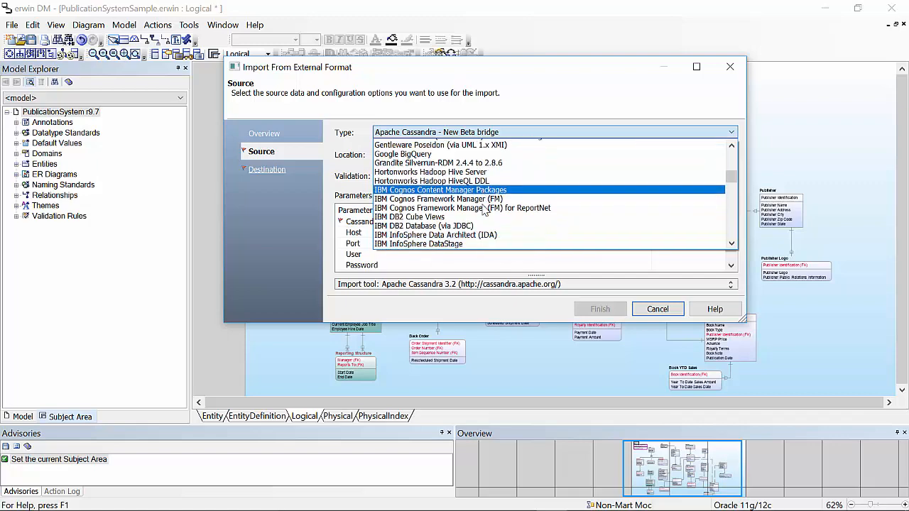
scroll(486, 211, down, 3)
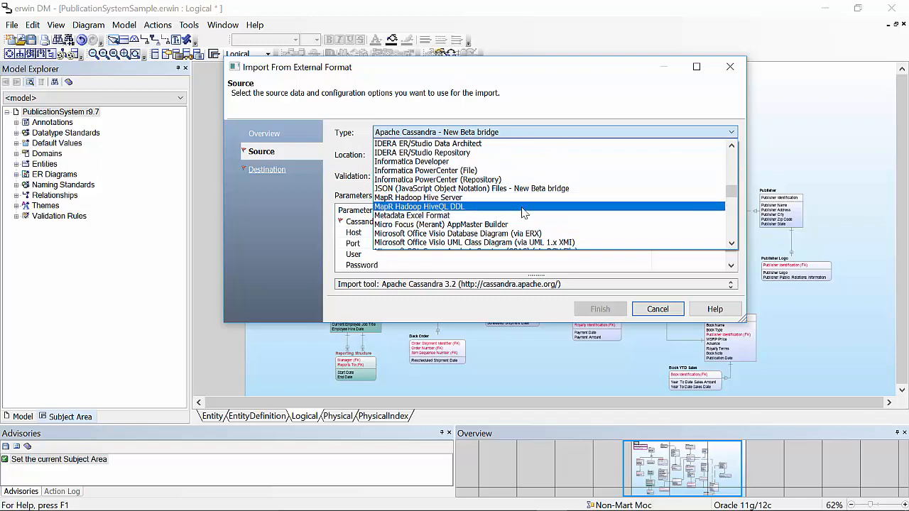
scroll(521, 211, down, 1)
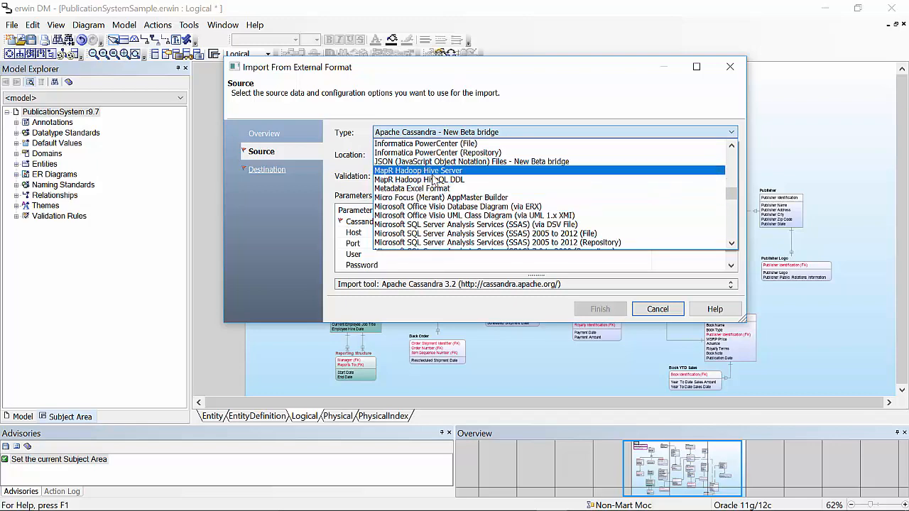
scroll(429, 199, down, 1)
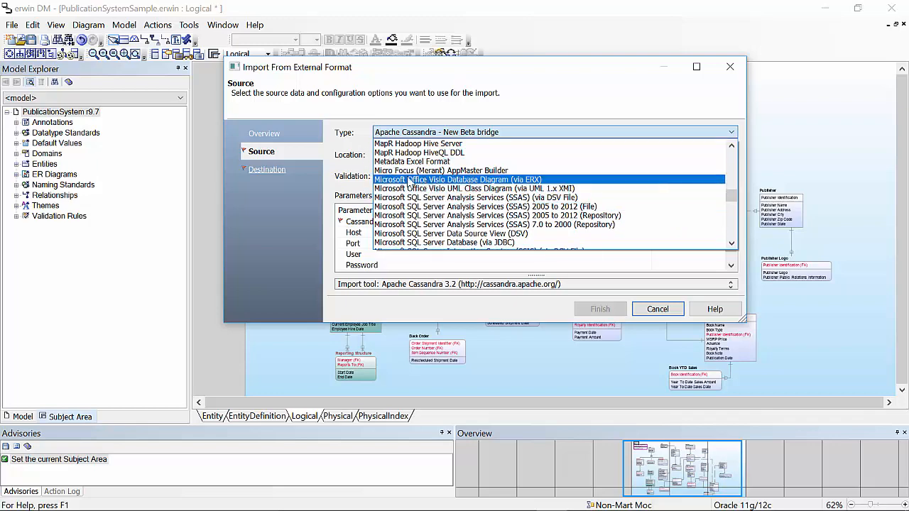
scroll(462, 217, down, 1)
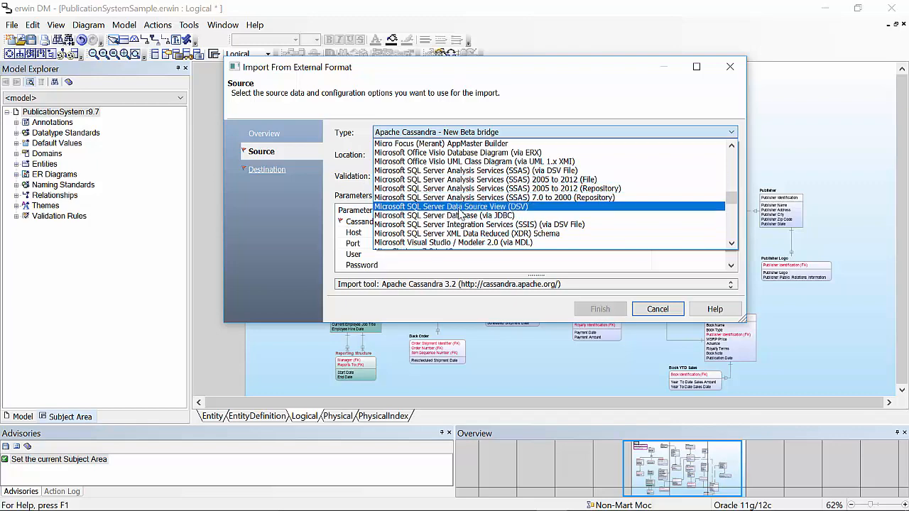
scroll(474, 222, down, 2)
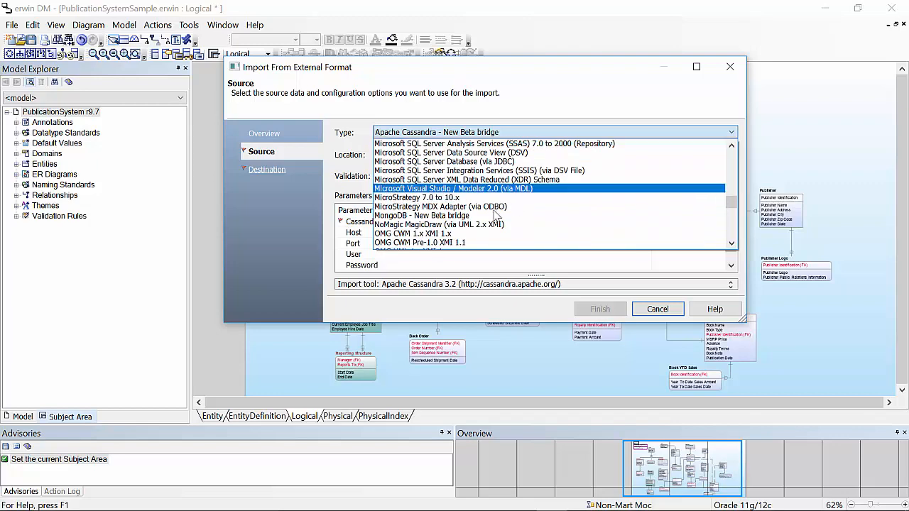
scroll(468, 196, down, 1)
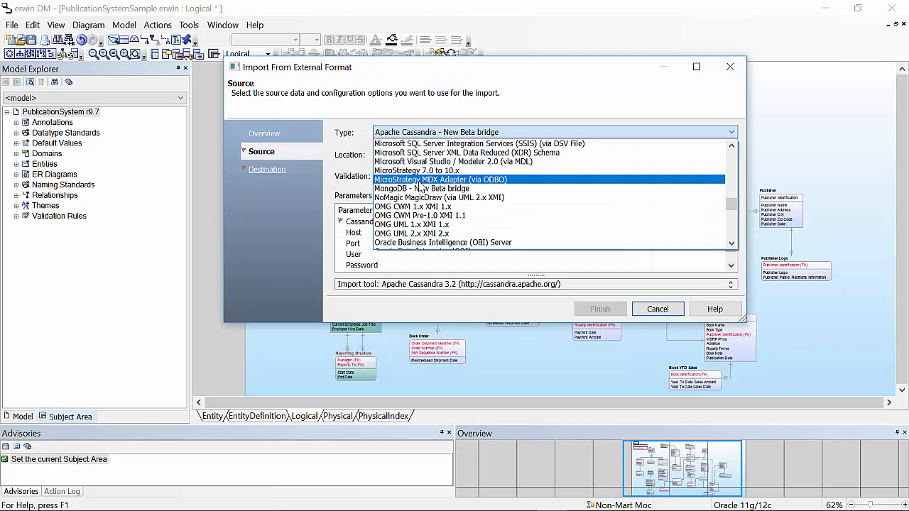
scroll(418, 199, down, 2)
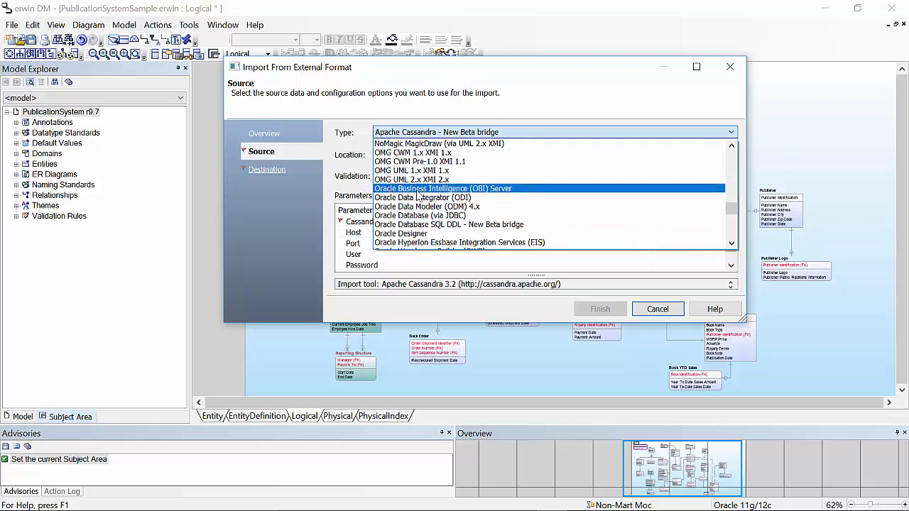
scroll(442, 213, down, 1)
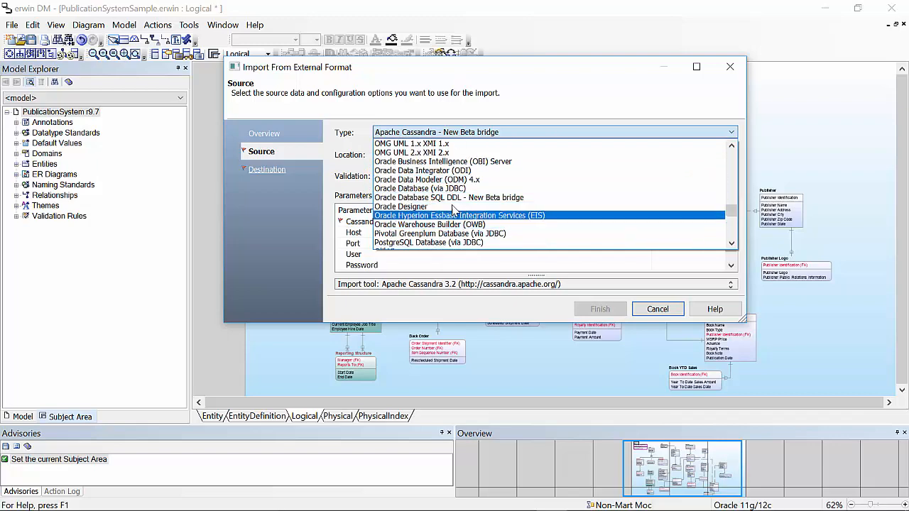
scroll(436, 206, down, 1)
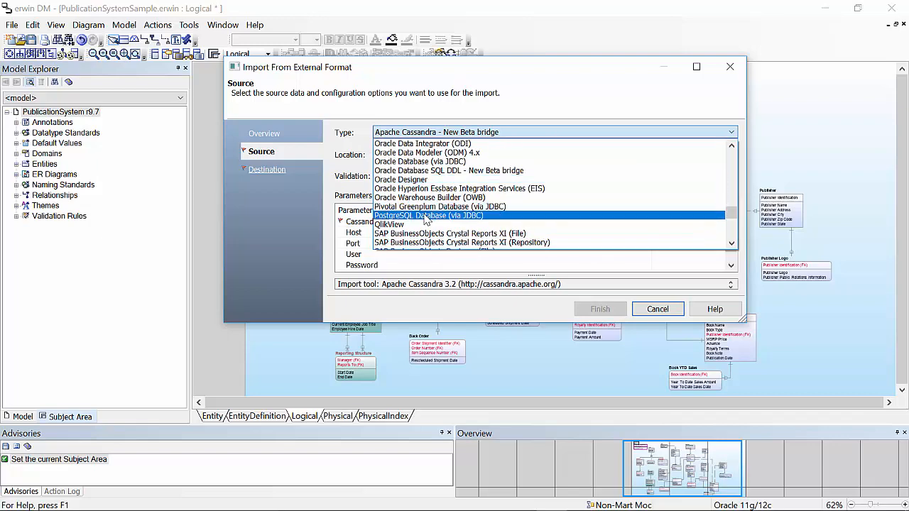
scroll(425, 213, down, 1)
scroll(426, 206, down, 3)
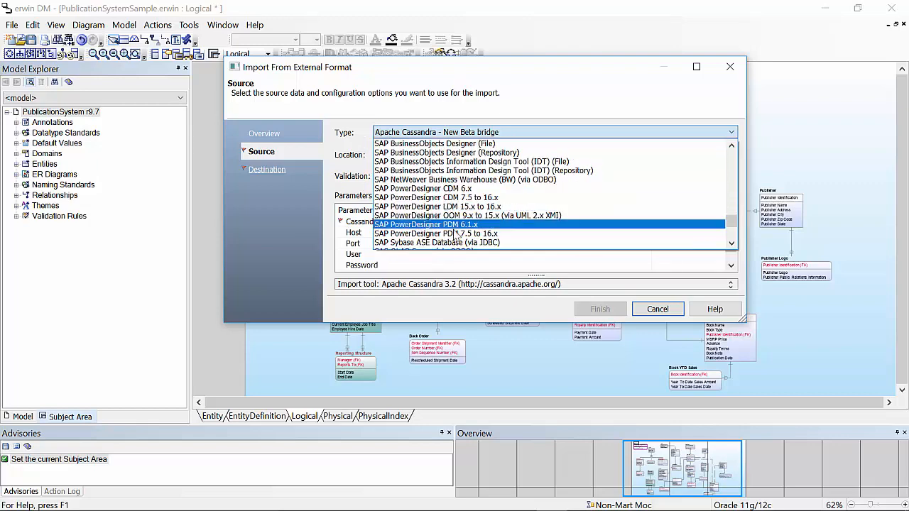
scroll(447, 191, down, 3)
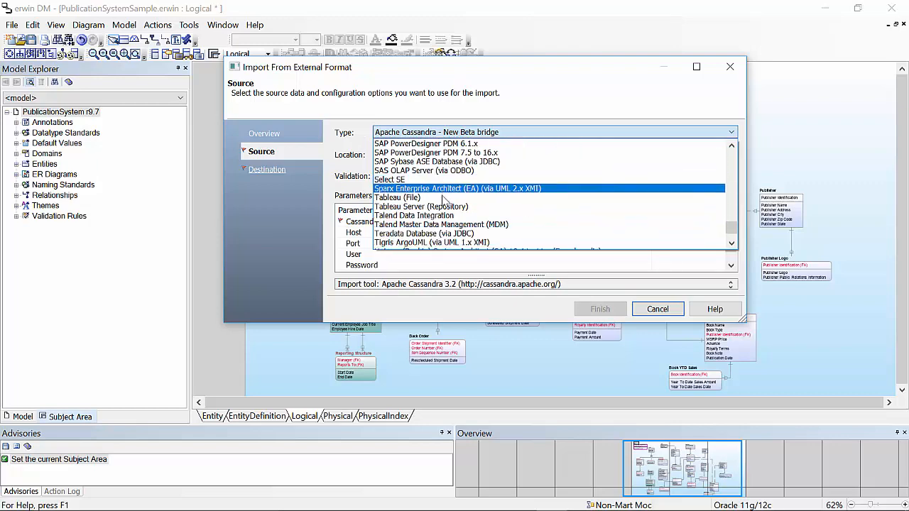
- Choose Tableau (File) as the import source type, look over the destination options, and cancel the import
scroll(455, 203, down, 2)
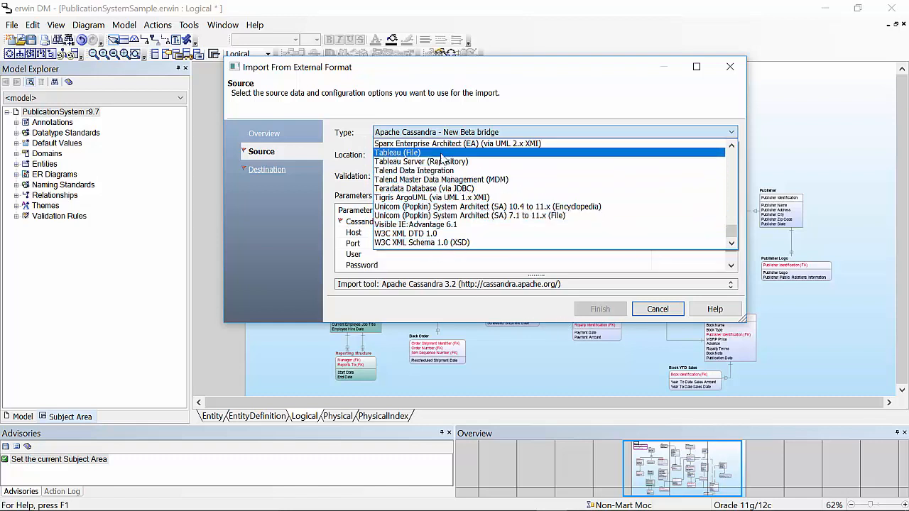
click(412, 152)
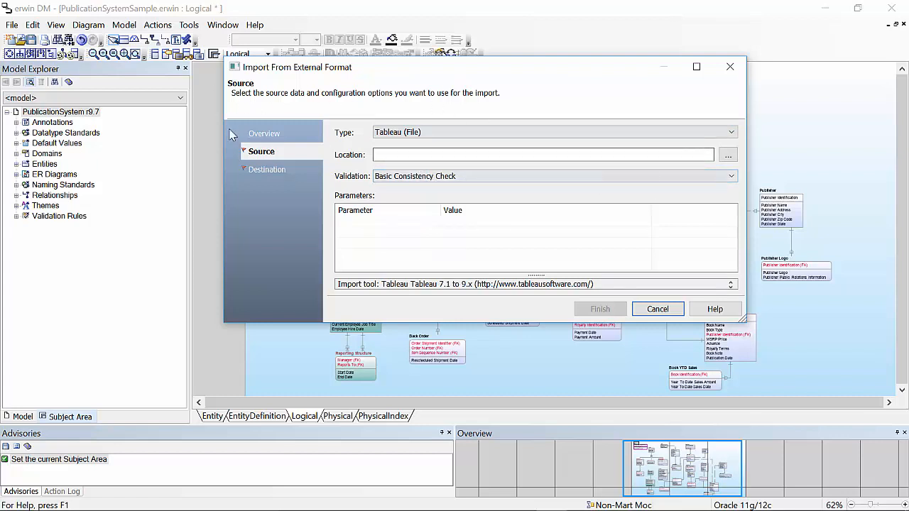
click(259, 174)
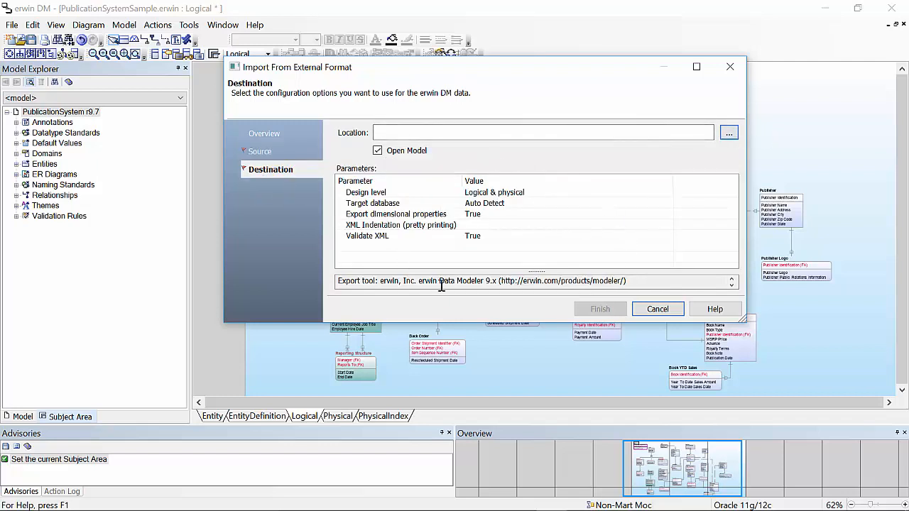
click(658, 310)
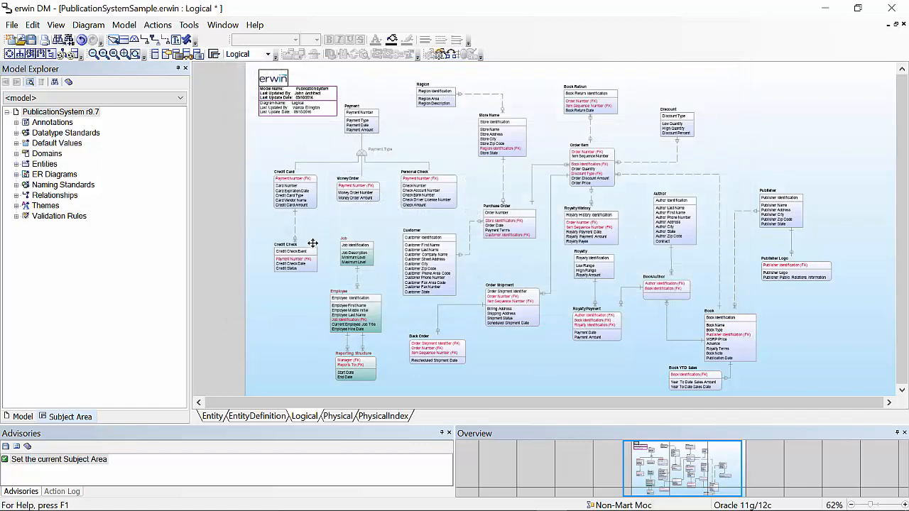
mouse_move(312, 243)
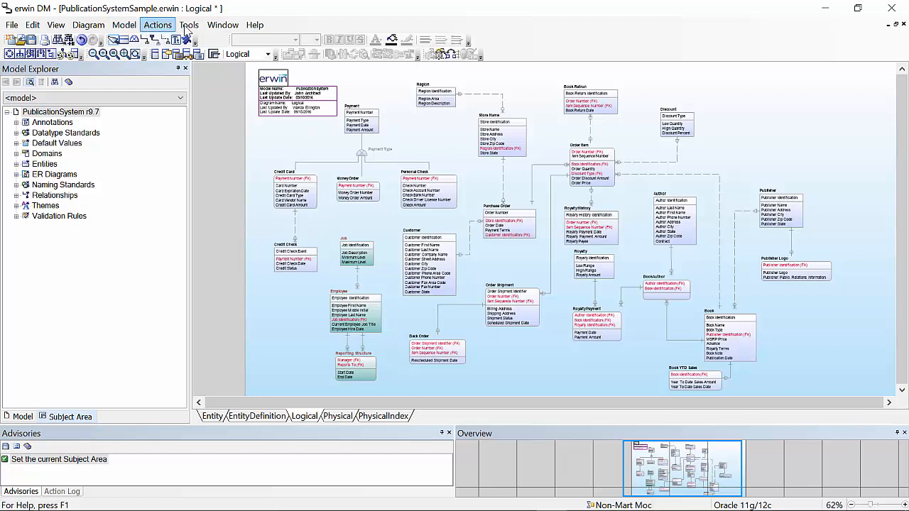
click(189, 25)
mouse_move(132, 25)
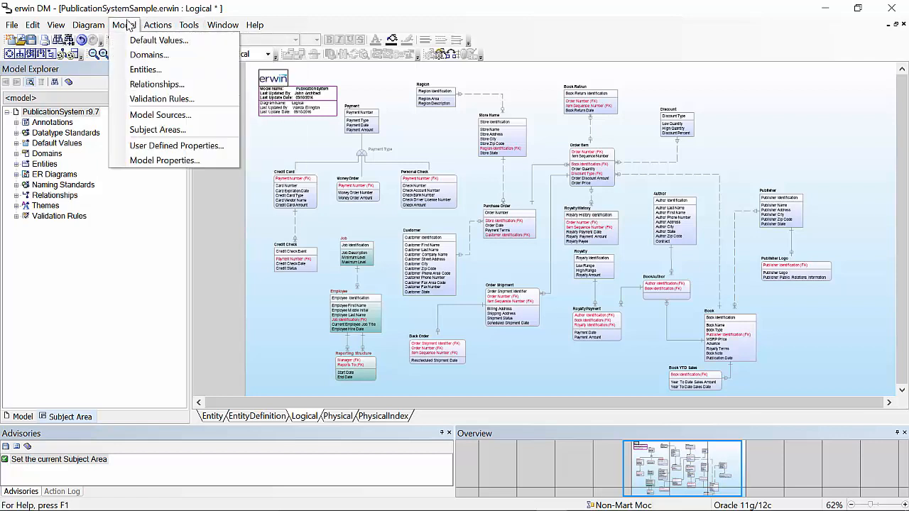
mouse_move(166, 26)
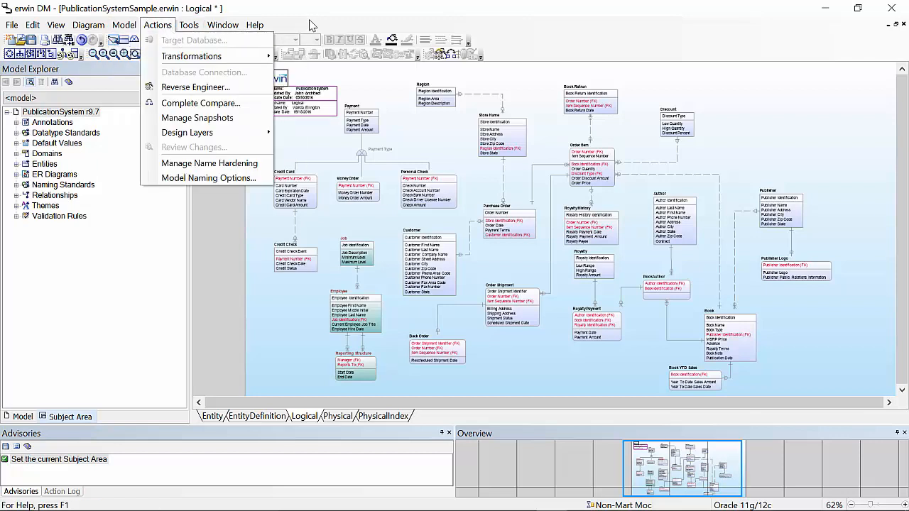
click(312, 26)
- Switch the model to the Physical view, and review the available target database servers without changing the selection
click(269, 54)
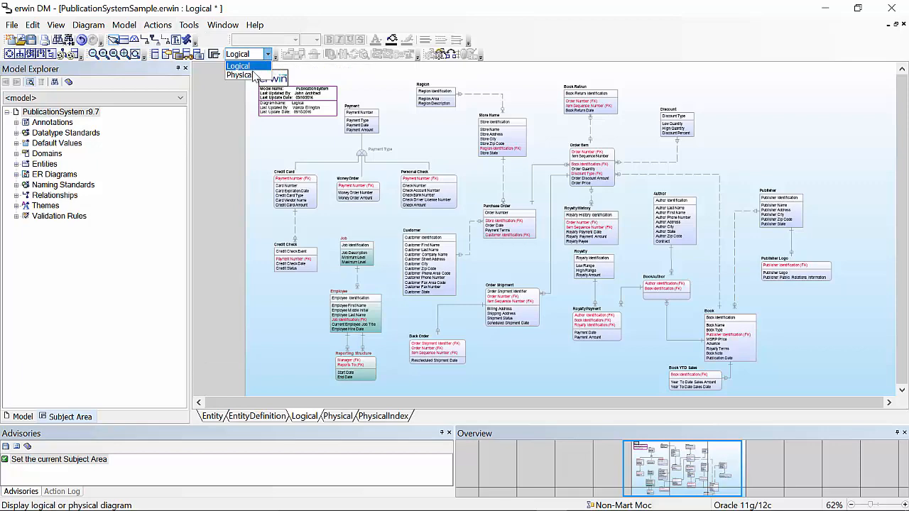
click(250, 76)
click(157, 25)
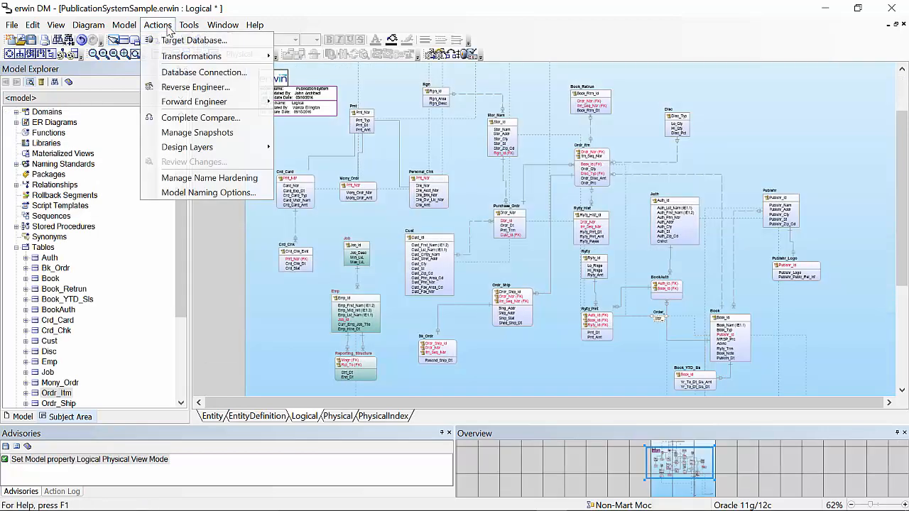
click(181, 38)
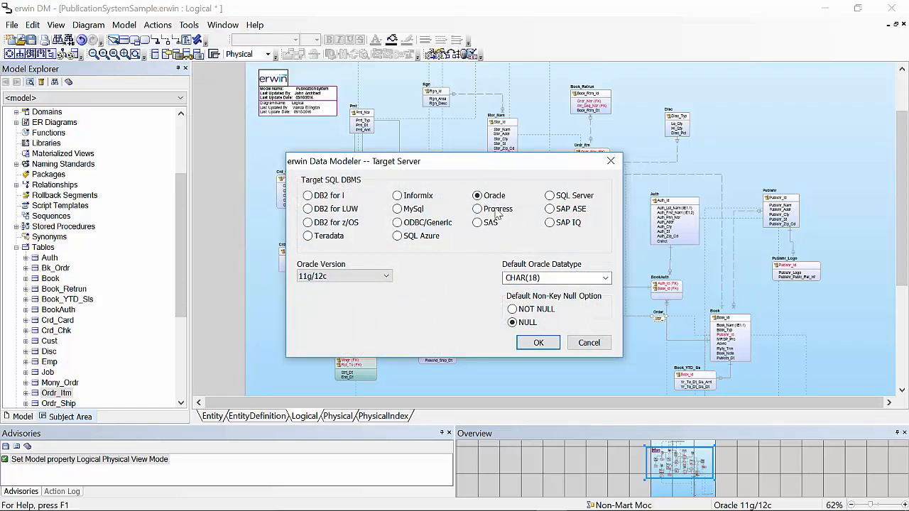
click(588, 342)
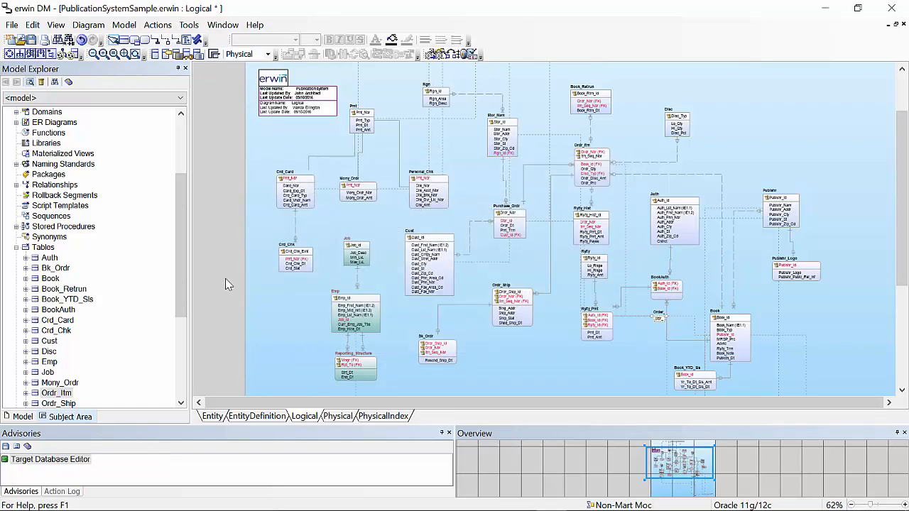
- Collapse the Tables branch in the model tree and view the physical object types from the beginning
click(16, 248)
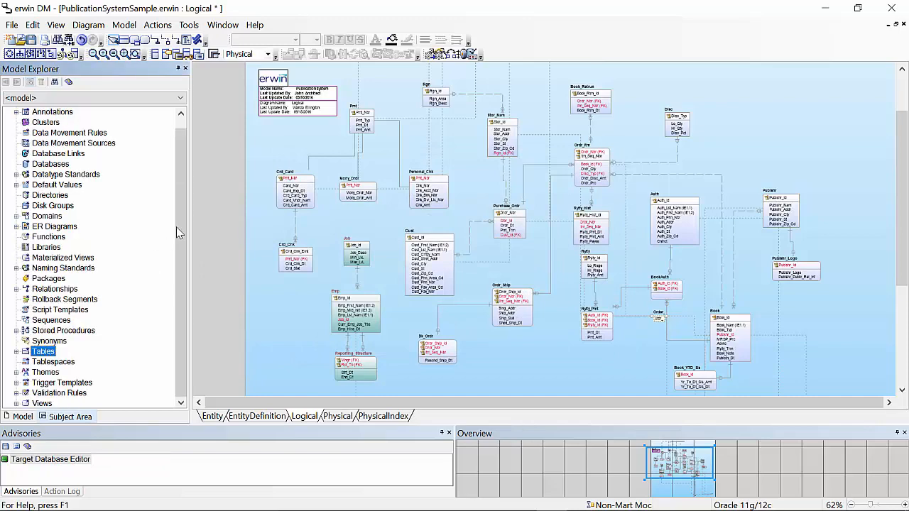
drag(182, 230, 183, 223)
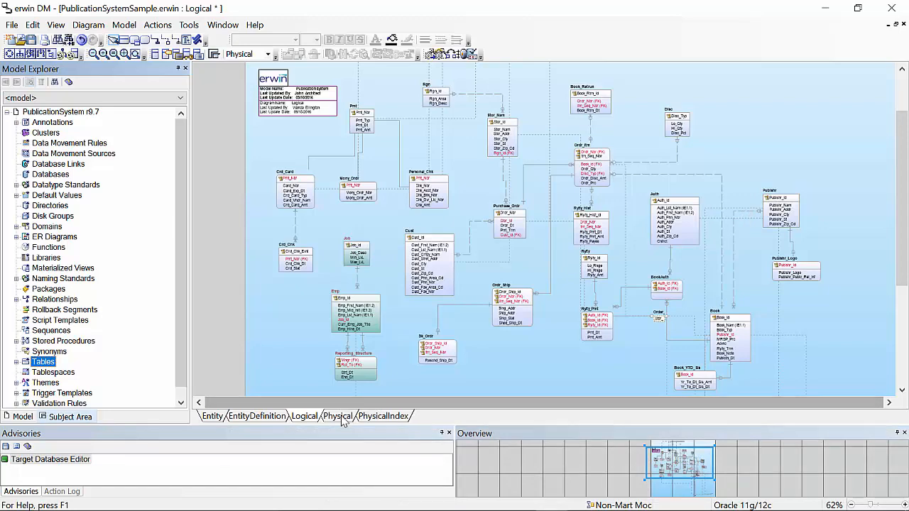
mouse_move(343, 420)
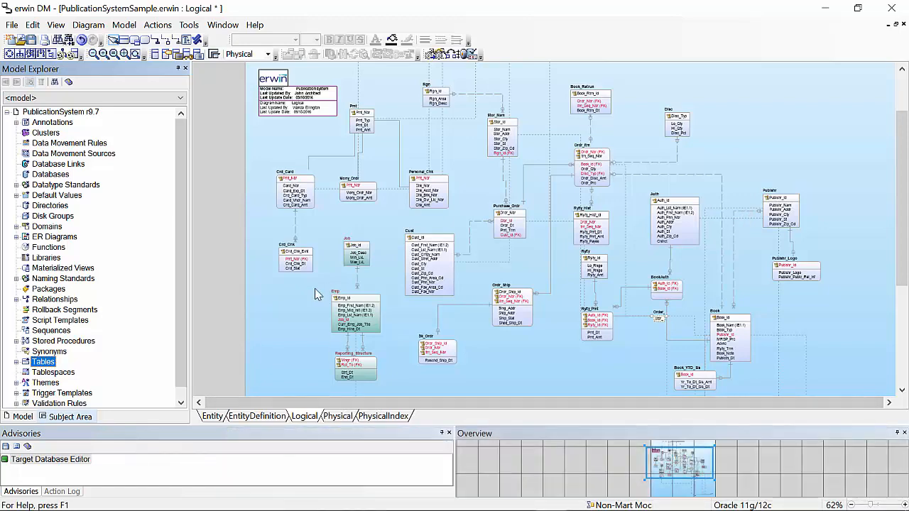
- Review the Forward Engineer options and the Oracle-specific object editors offered for the physical model
click(162, 25)
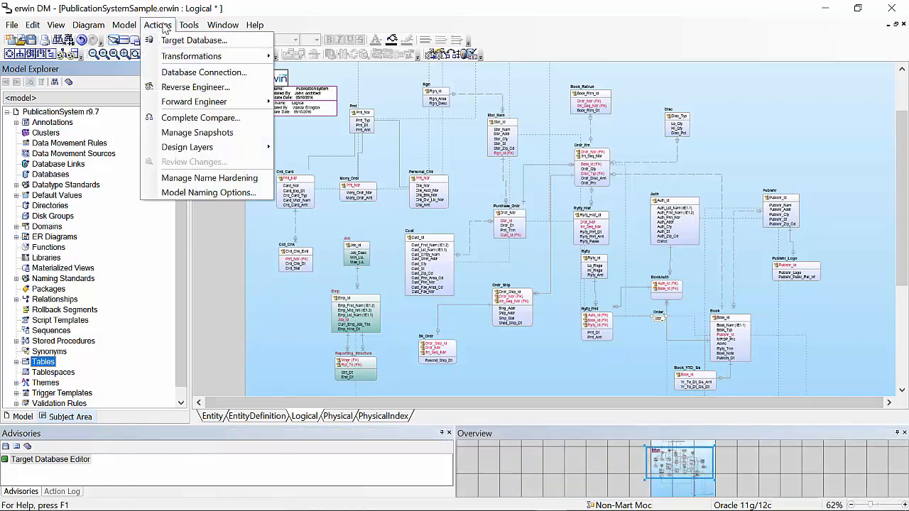
mouse_move(191, 103)
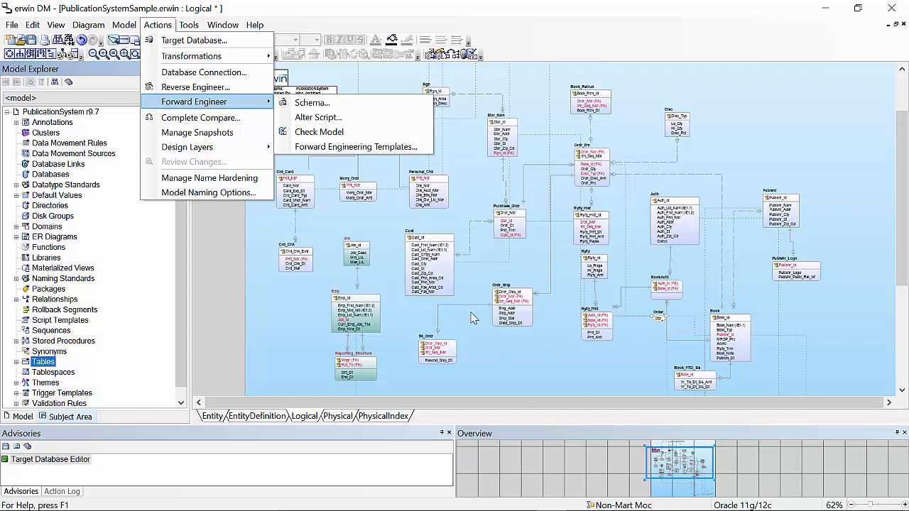
click(296, 337)
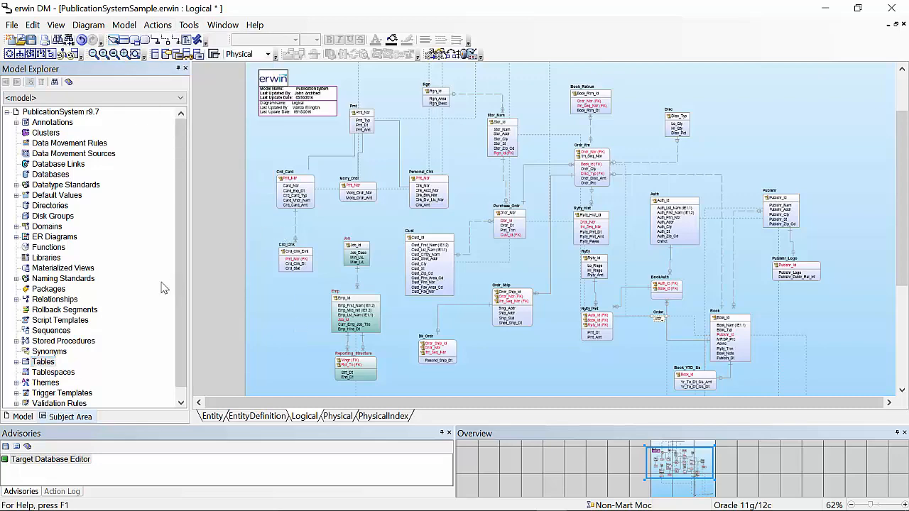
click(124, 25)
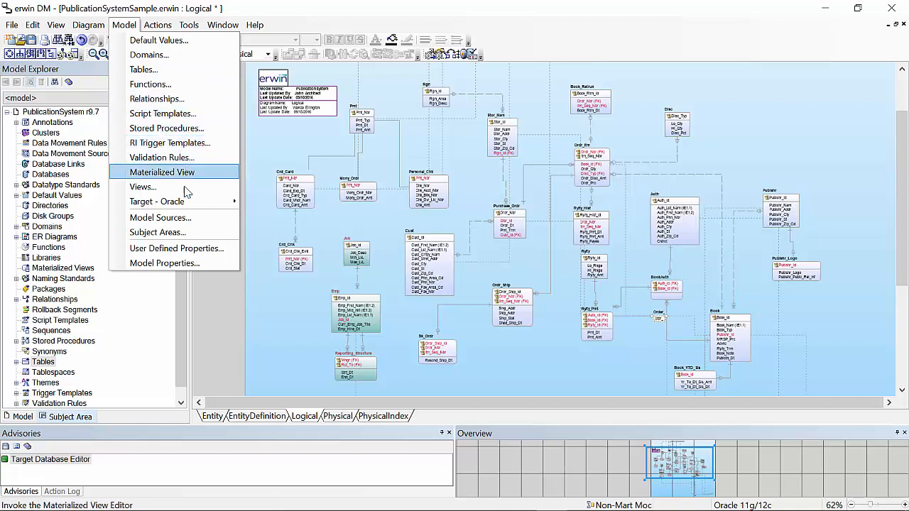
mouse_move(186, 203)
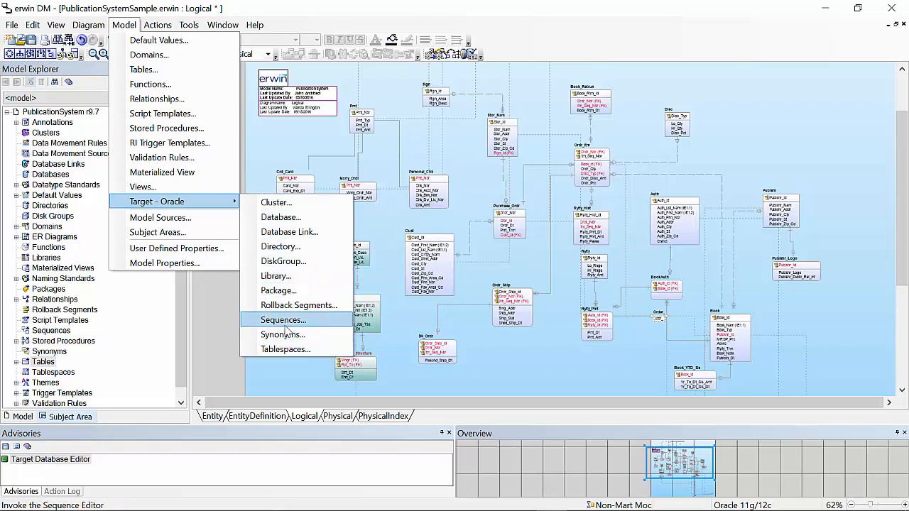
click(302, 10)
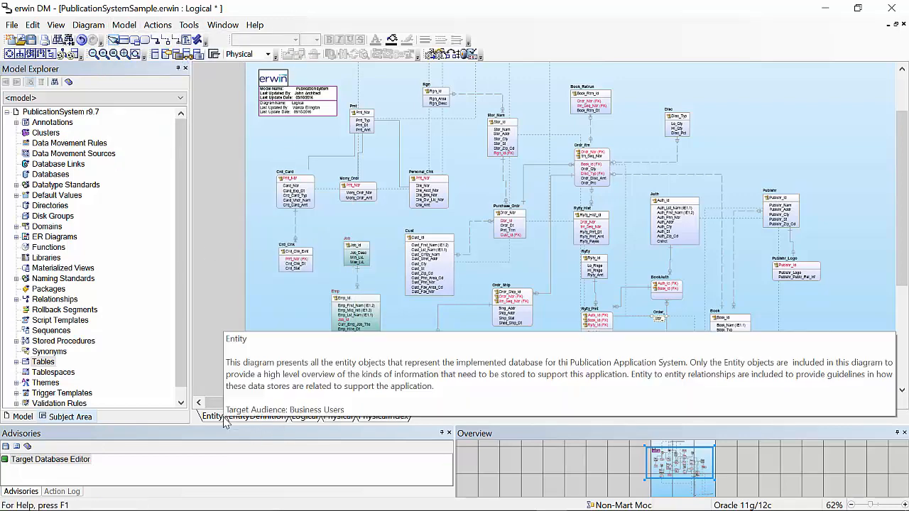
- View the EntityDefinition diagram and return to the Logical diagram
click(267, 420)
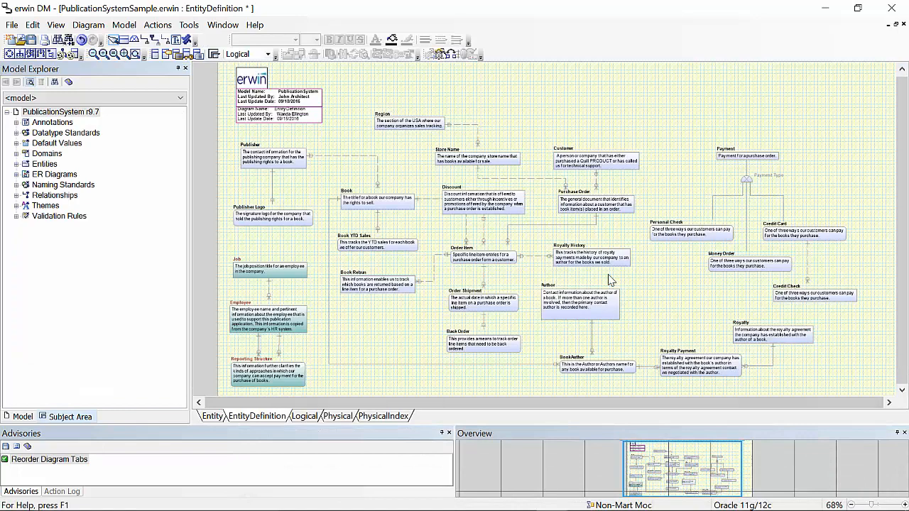
click(304, 418)
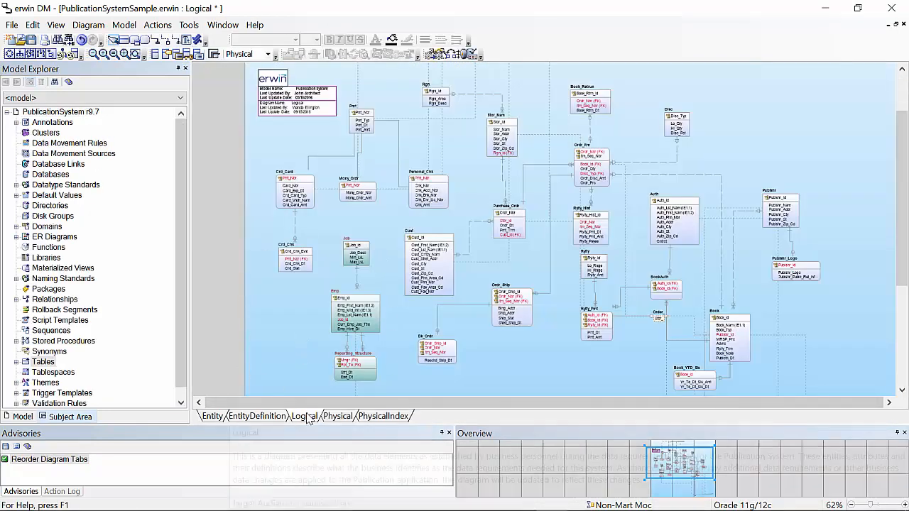
- Change the target database to SQL Server 2012/2014/2016, accepting the conversion of domains to user-defined datatypes
click(184, 27)
mouse_move(158, 25)
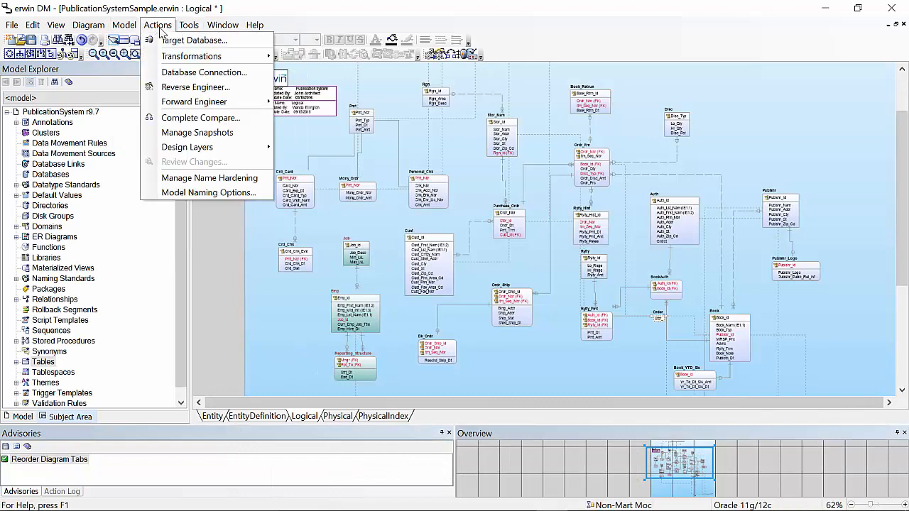
click(188, 40)
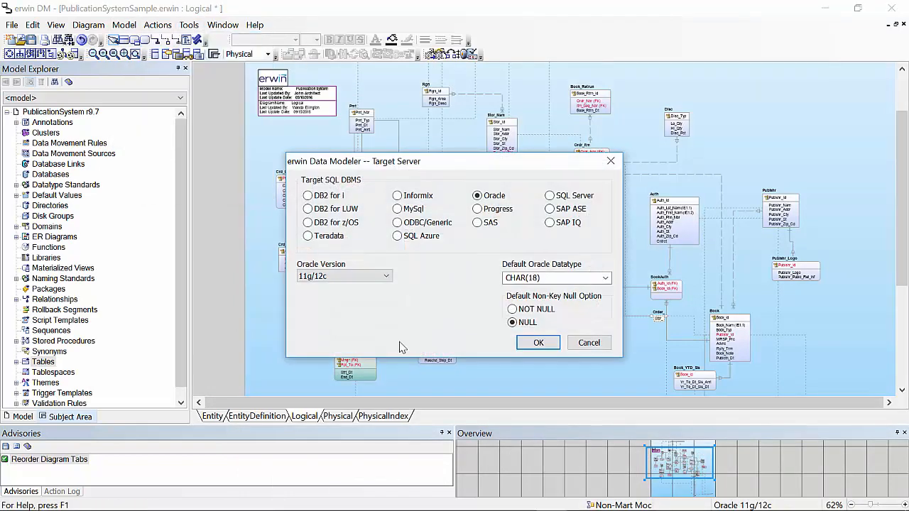
click(550, 196)
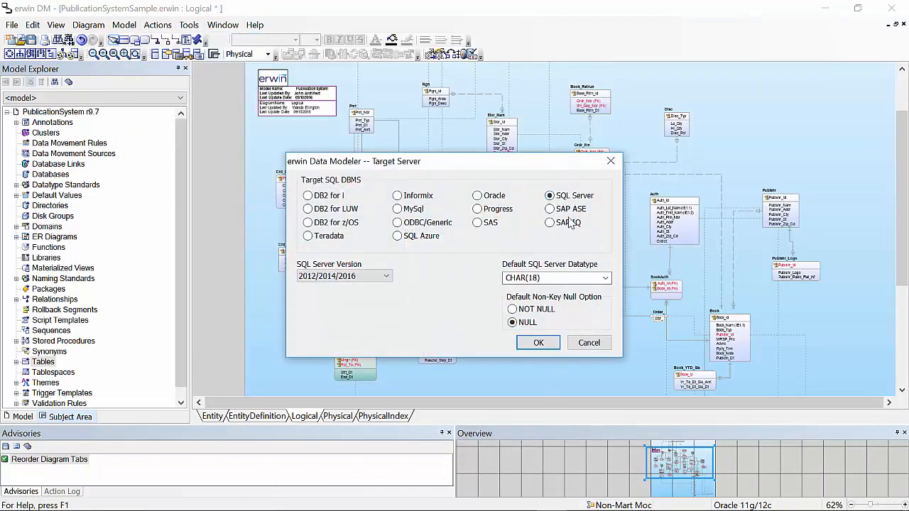
click(546, 343)
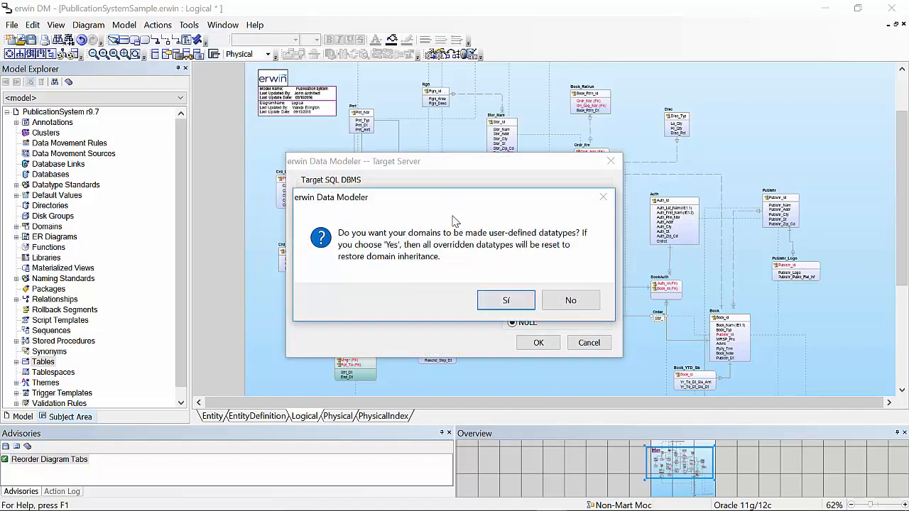
click(519, 298)
click(495, 293)
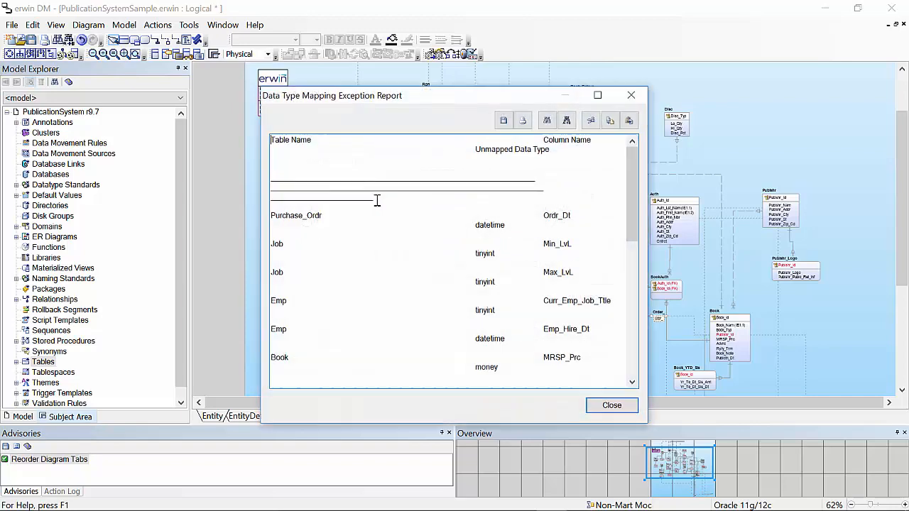
- Examine the tables, columns and unmapped data types in the Data Type Mapping Exception Report, and close it
scroll(302, 257, down, 9)
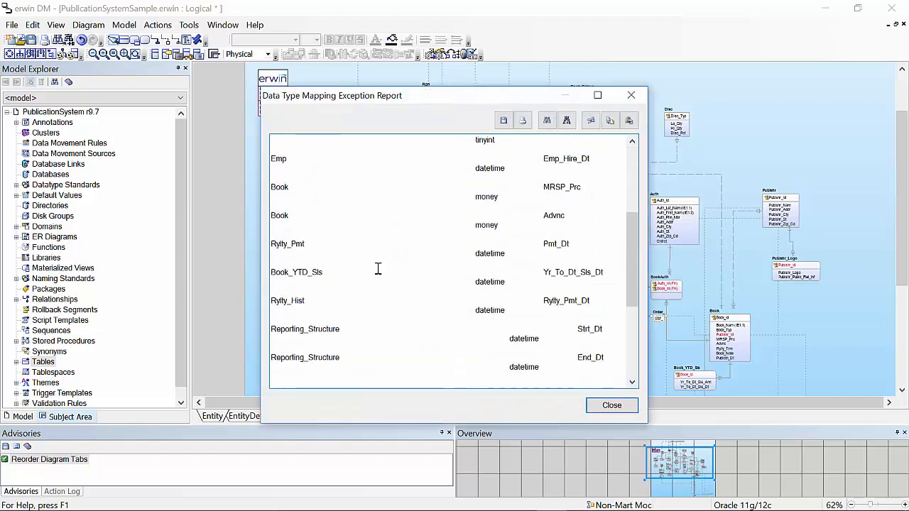
drag(289, 272, 595, 277)
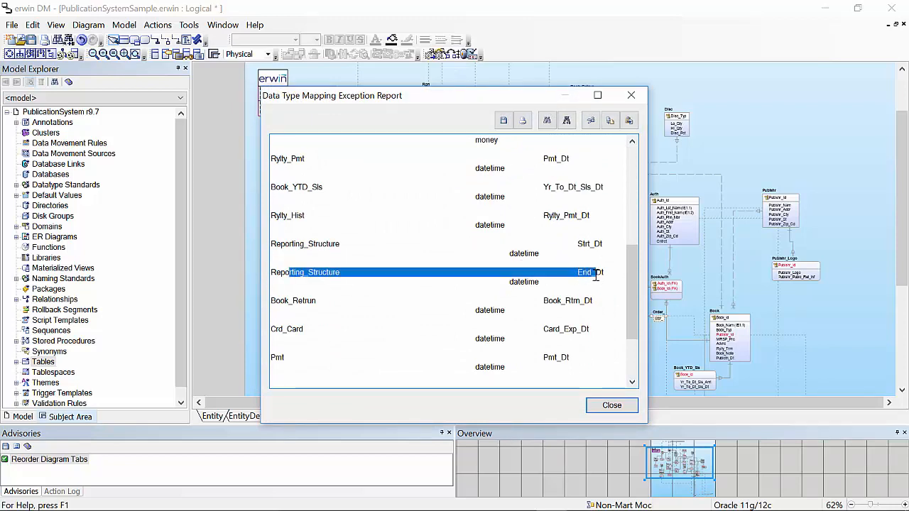
click(537, 282)
mouse_move(606, 274)
mouse_down()
mouse_move(299, 253)
mouse_move(582, 257)
mouse_move(608, 291)
mouse_up()
click(317, 253)
scroll(601, 326, down, 3)
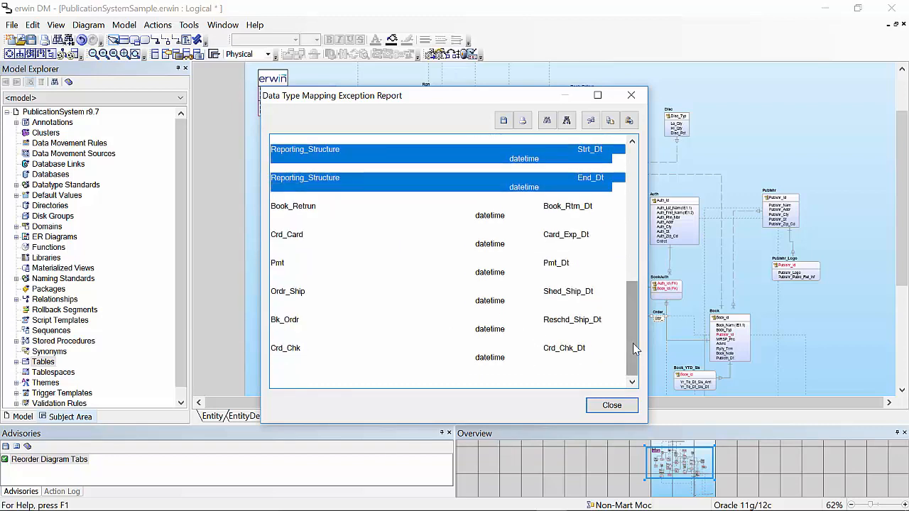
drag(570, 348, 361, 327)
click(507, 319)
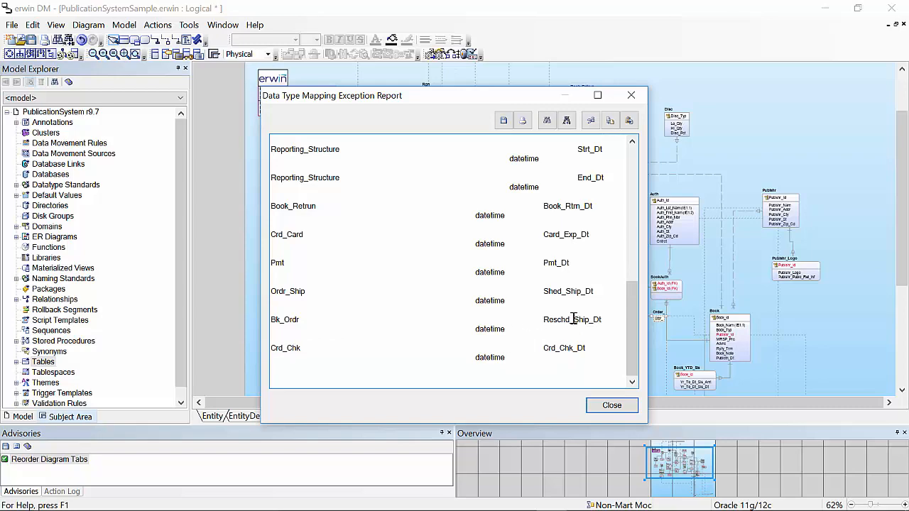
drag(276, 293, 531, 293)
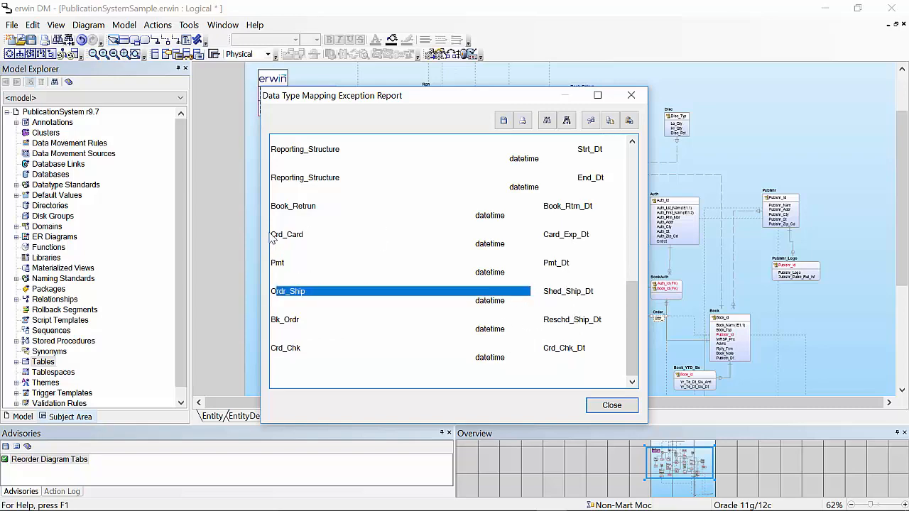
scroll(433, 206, up, 2)
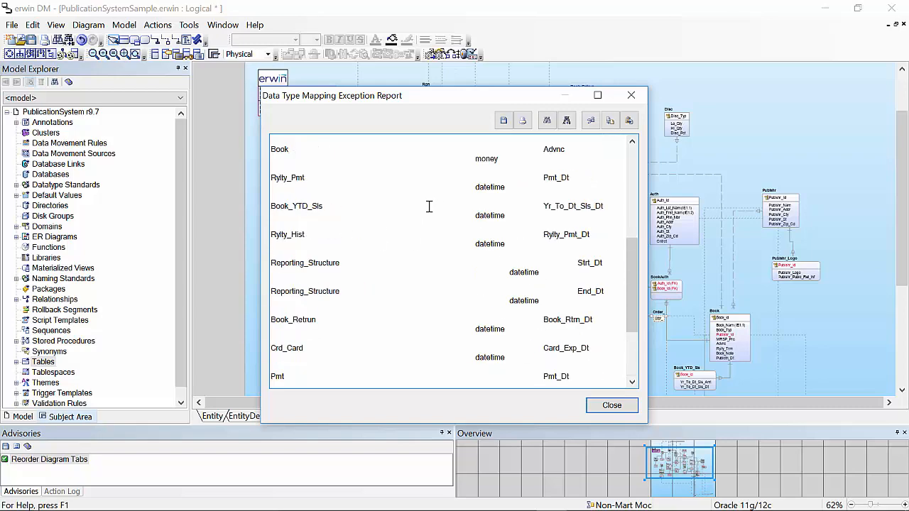
click(612, 405)
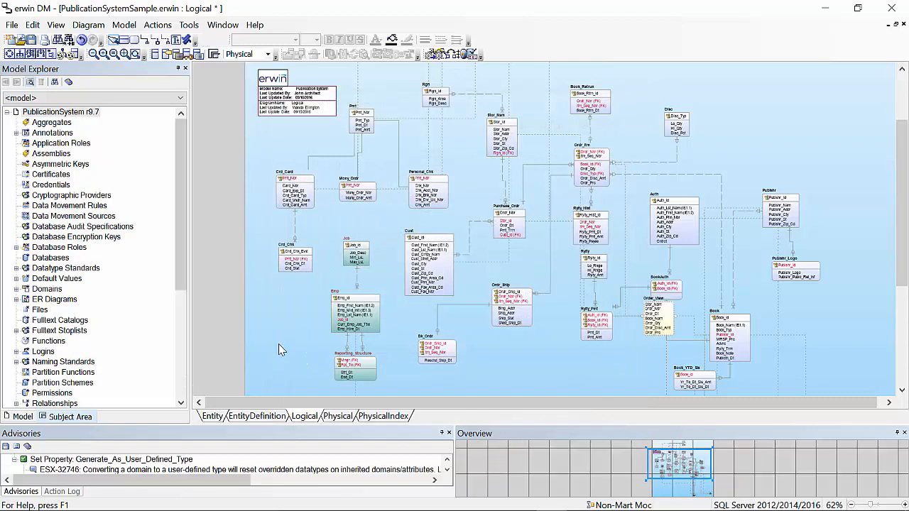
- Review the SQL Server-specific object editors offered for the physical model
click(124, 24)
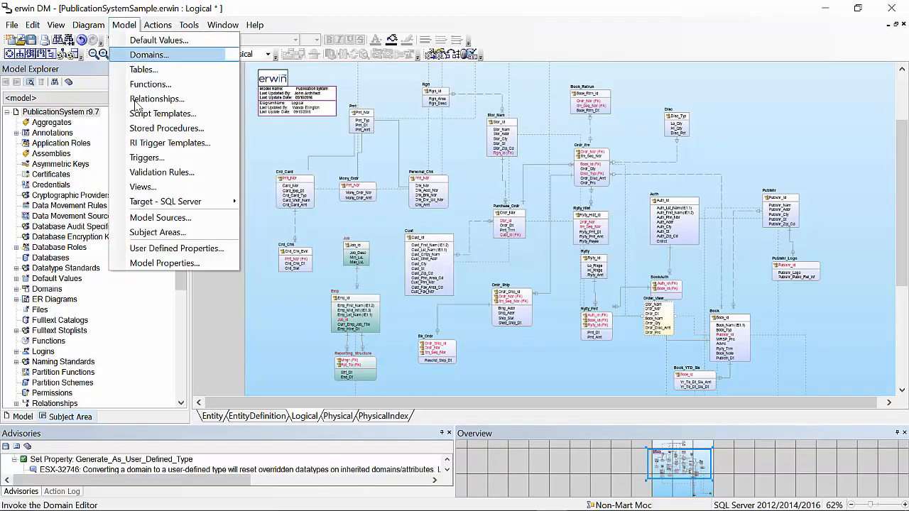
mouse_move(147, 204)
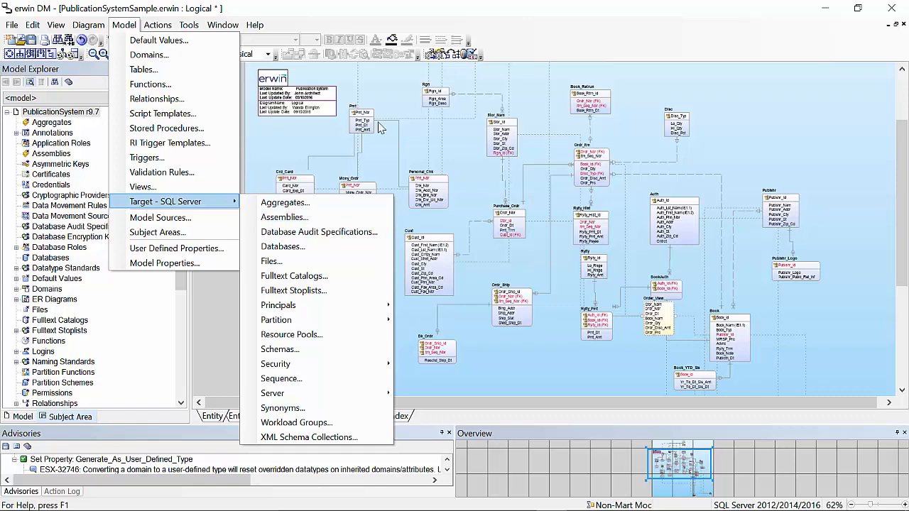
click(395, 107)
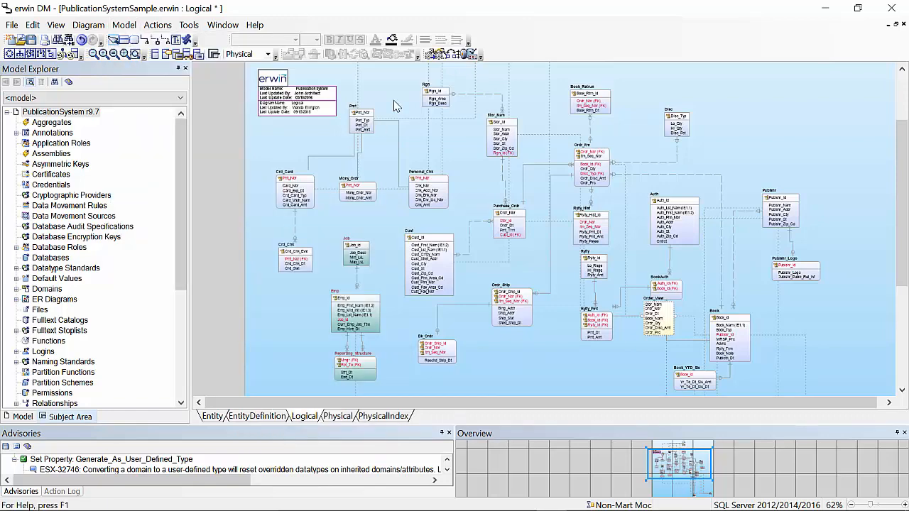
- View the Logical diagram in logical mode and switch it back to the physical model view
click(267, 54)
click(242, 65)
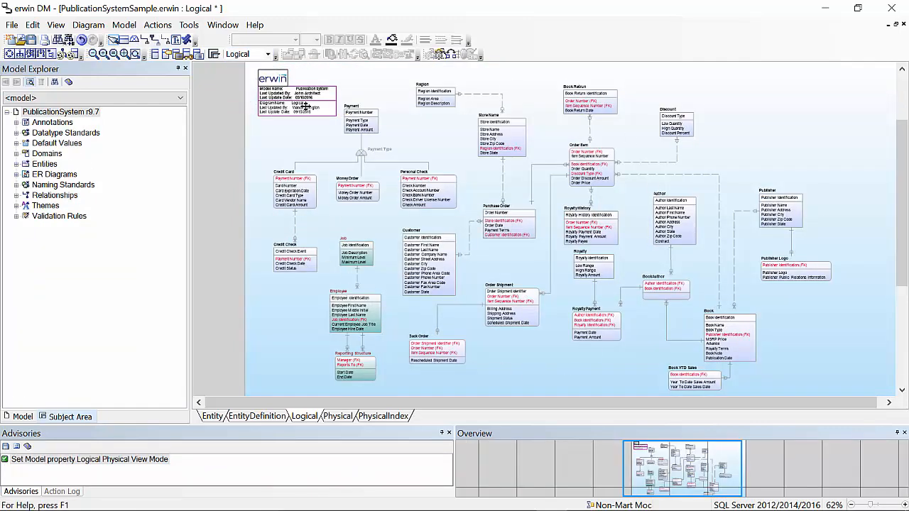
click(268, 54)
click(249, 75)
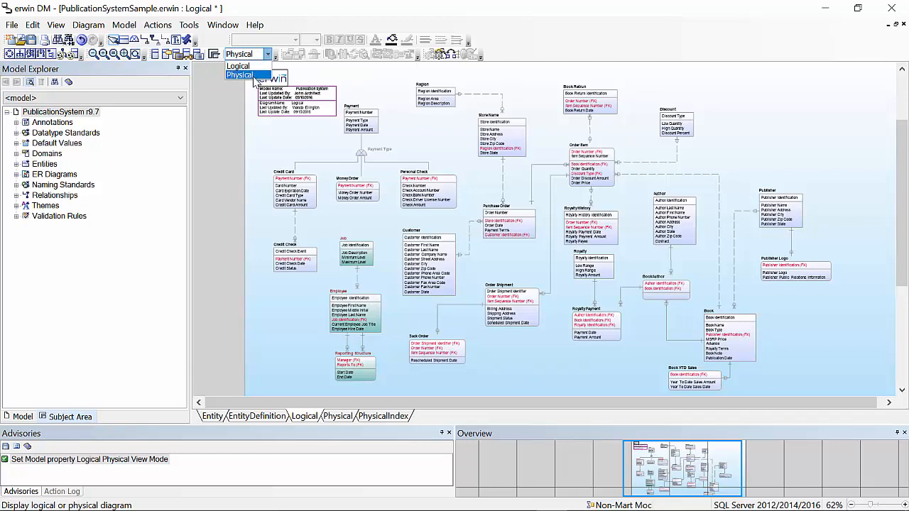
click(250, 75)
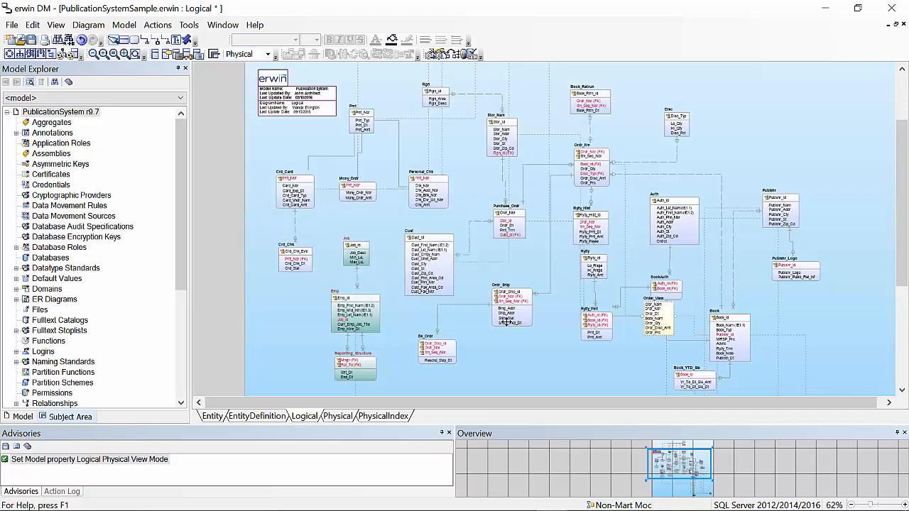
- Review the model transformations available without a selection and with the Cust table selected, and deselect the table
click(187, 26)
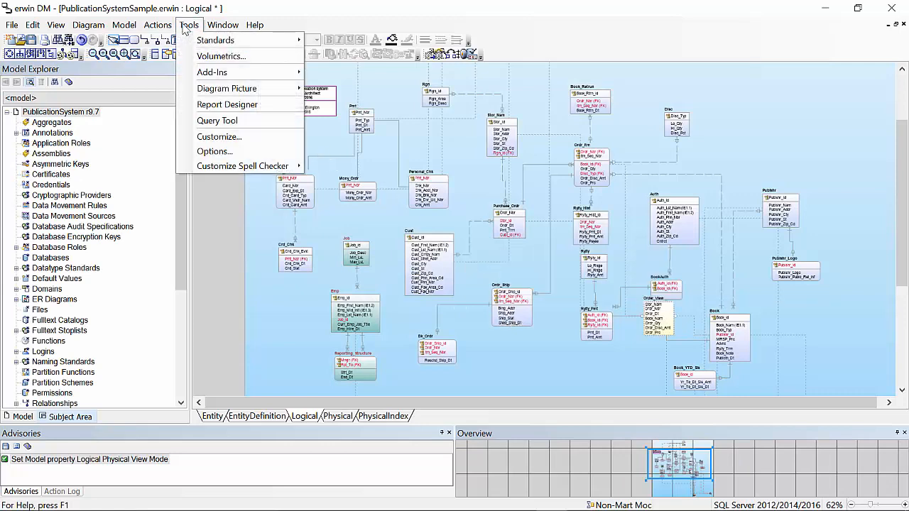
mouse_move(167, 30)
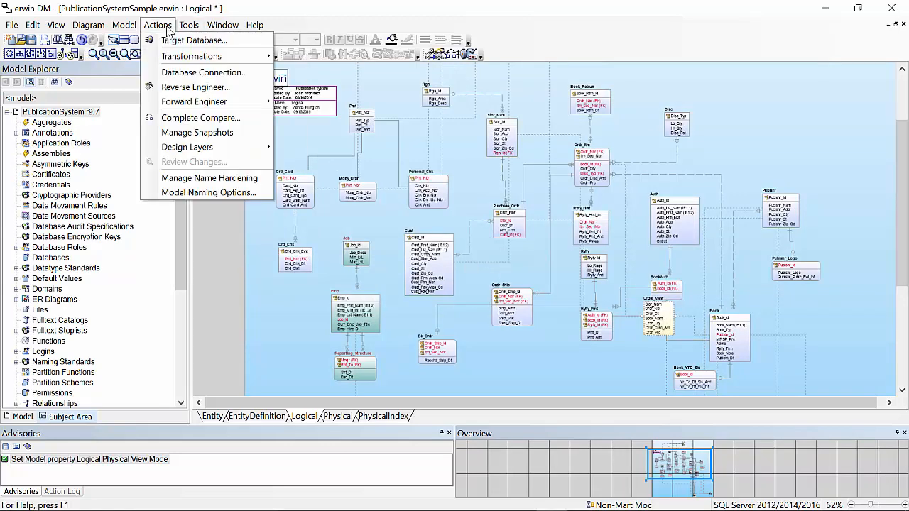
mouse_move(179, 56)
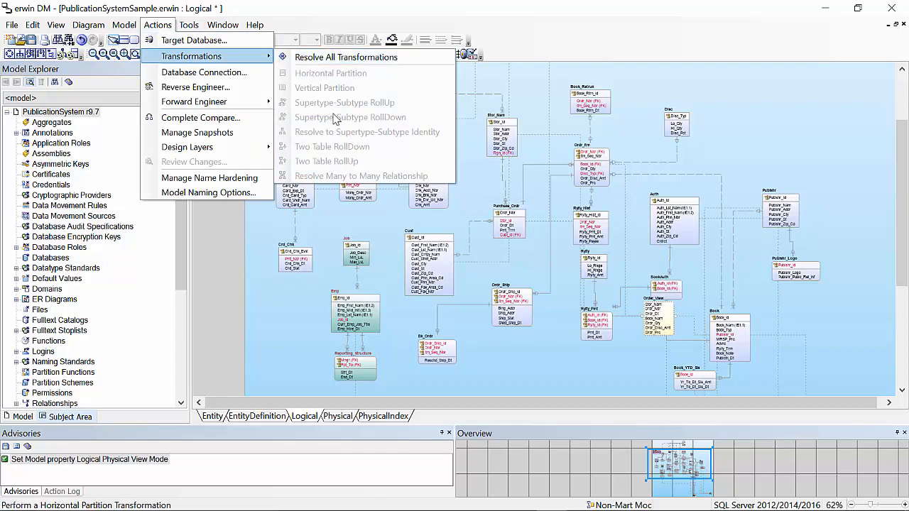
click(534, 279)
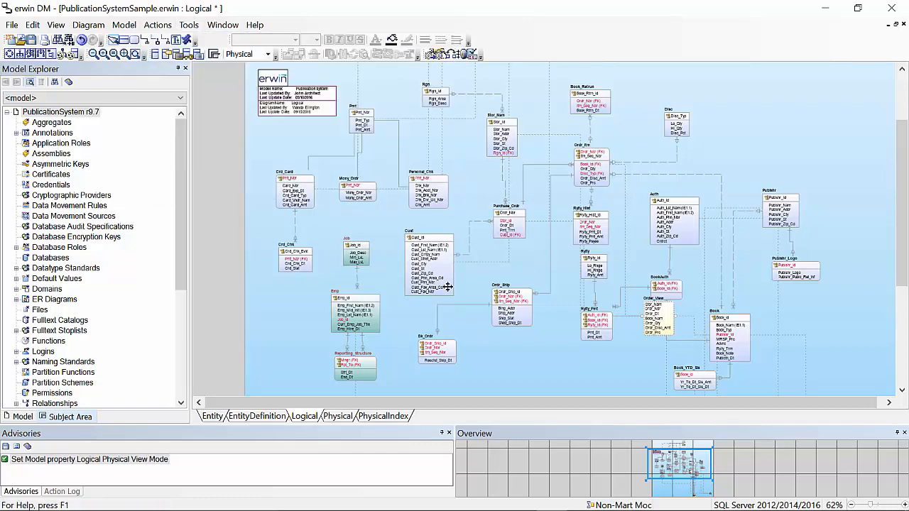
click(429, 245)
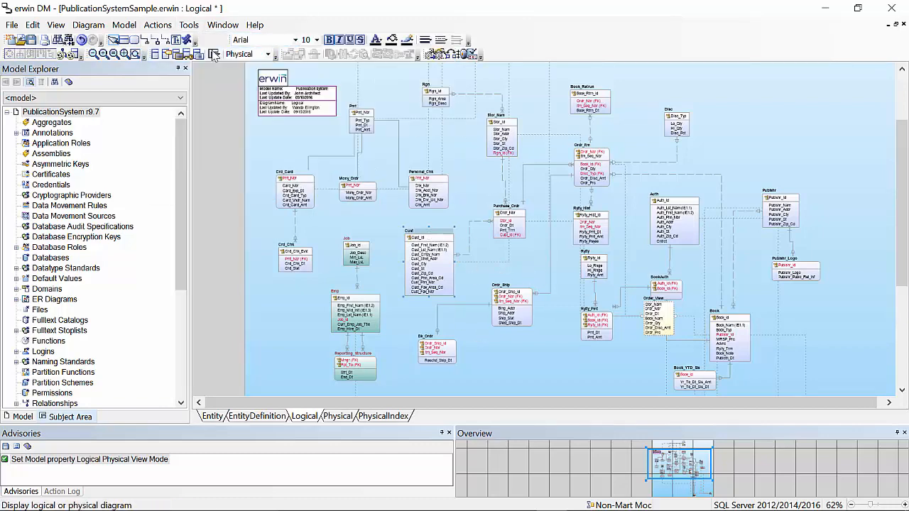
click(189, 25)
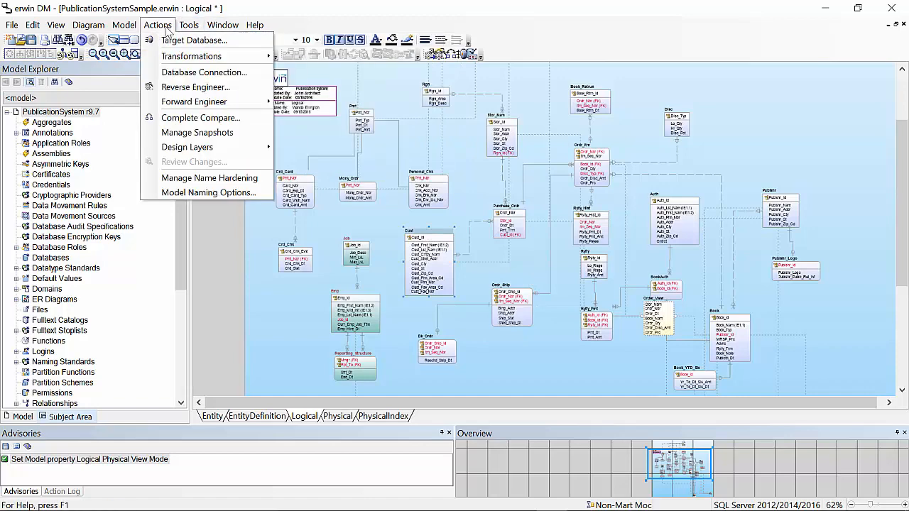
mouse_move(172, 60)
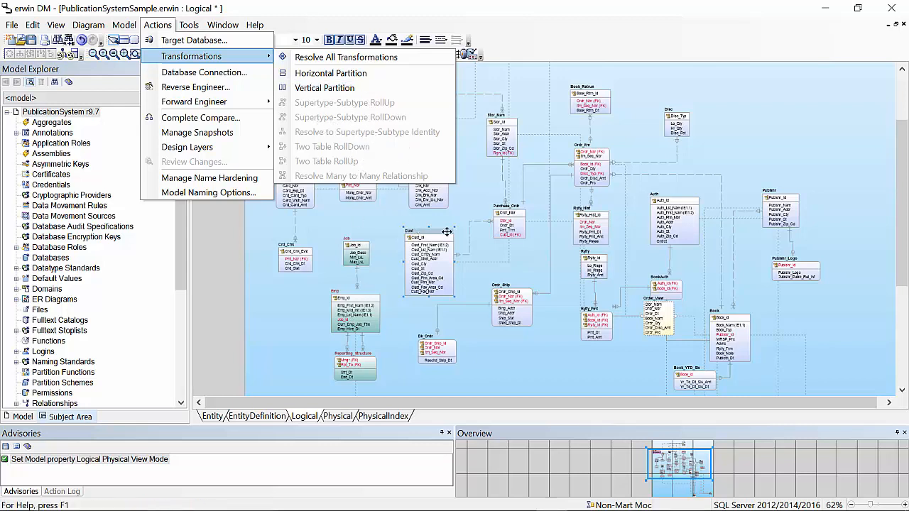
click(600, 366)
click(600, 366)
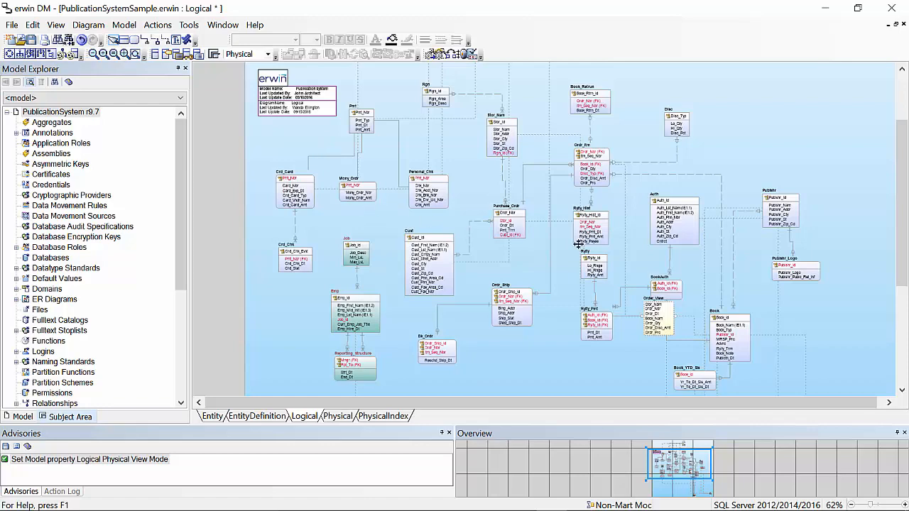
- Move Publisher_View and the book and author view from the diagram's lower edge up closer to the tables
scroll(586, 240, down, 10)
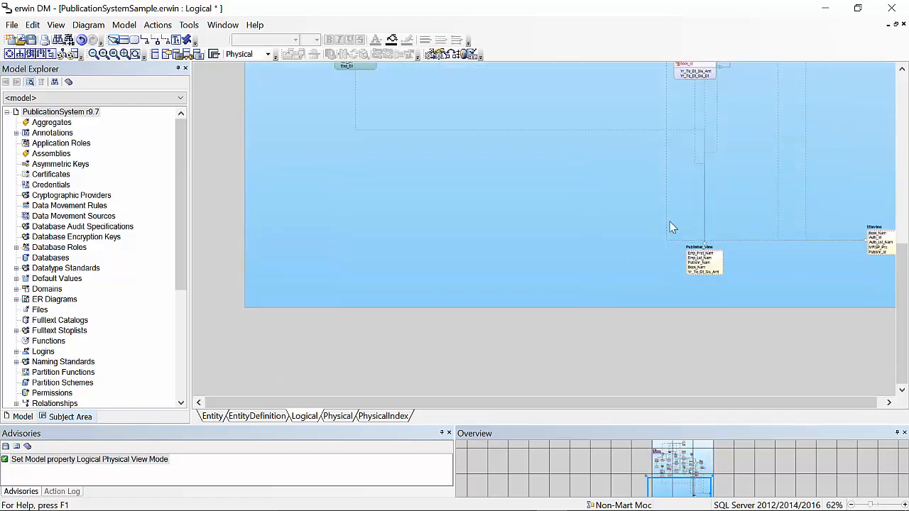
drag(664, 221, 770, 302)
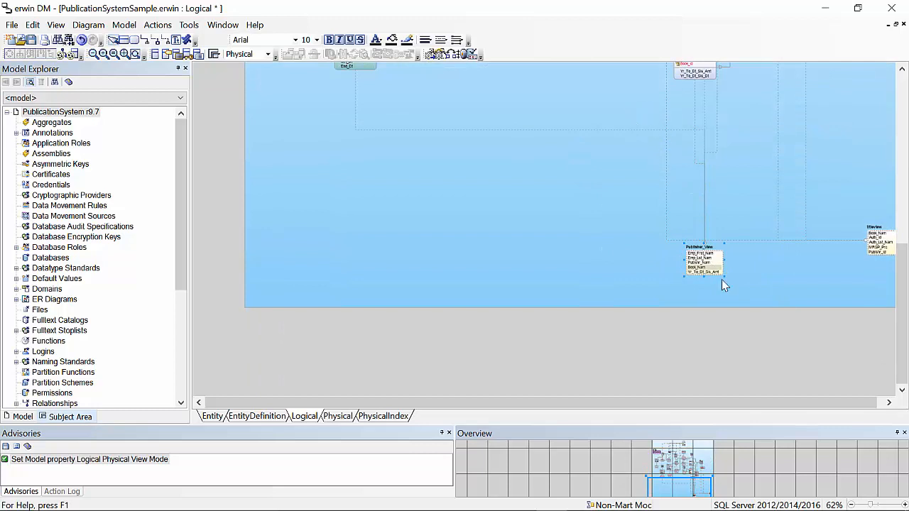
drag(702, 245, 607, 97)
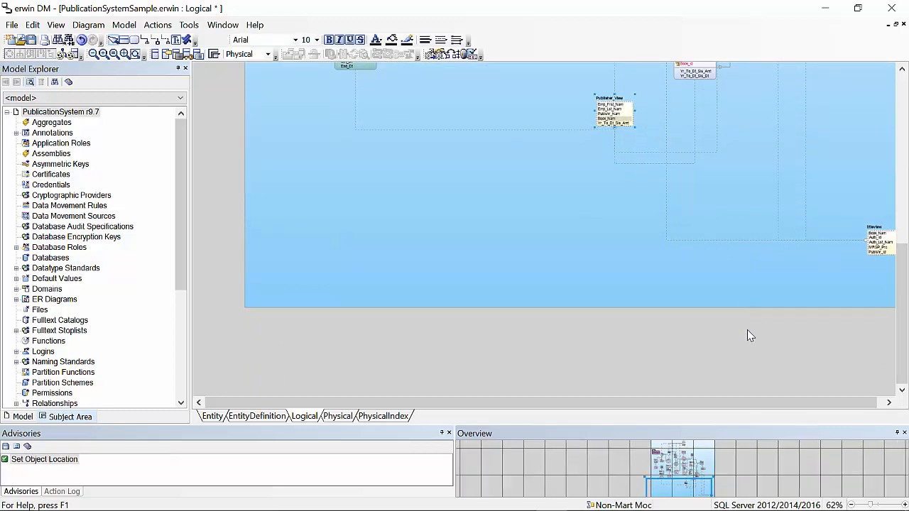
drag(760, 403, 801, 402)
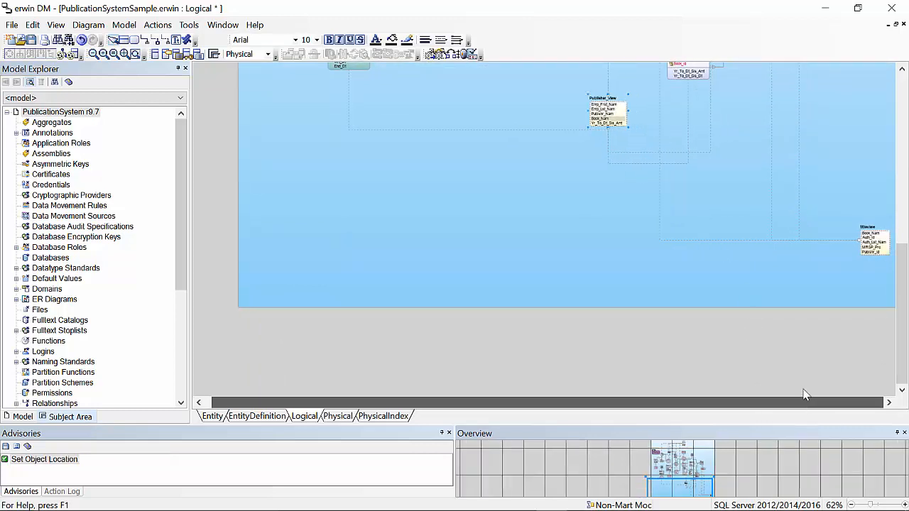
click(859, 234)
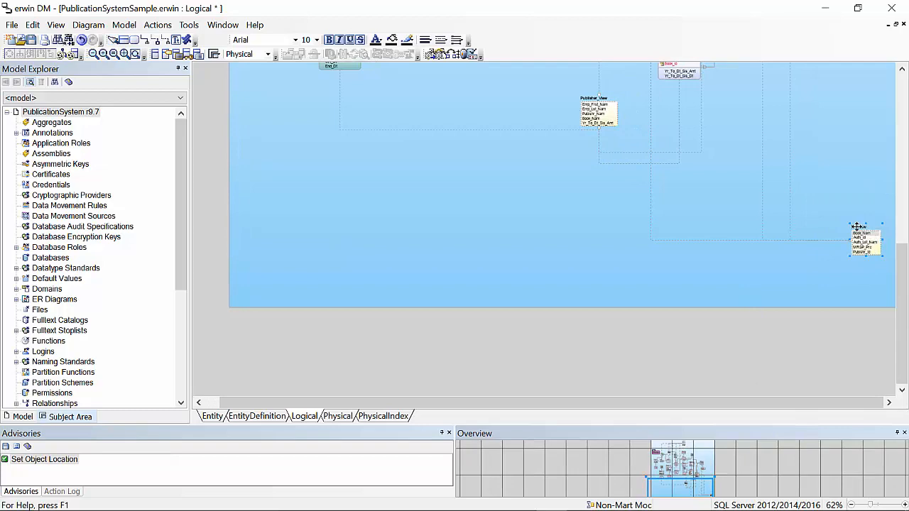
drag(861, 224, 762, 86)
scroll(797, 201, up, 4)
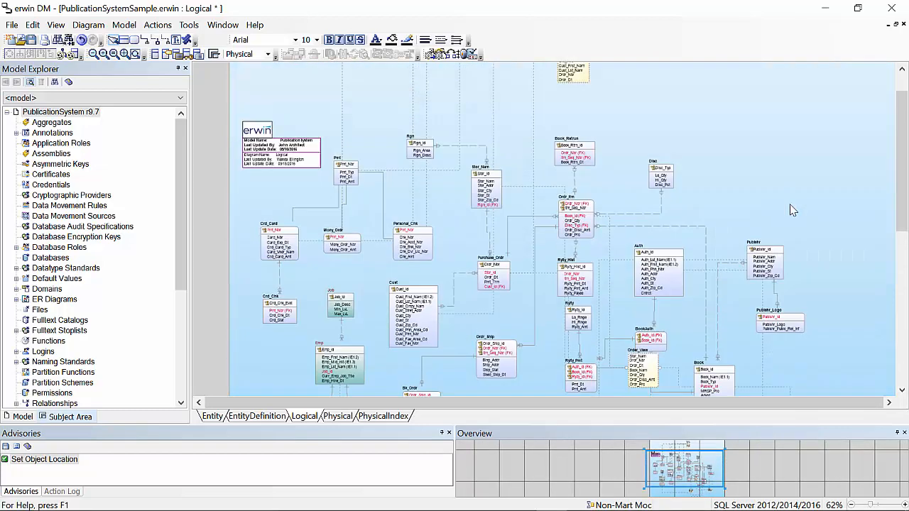
- Move Payment_View from above the tables down and to the right, close above the Disc and Publshr tables
scroll(792, 206, down, 1)
scroll(792, 206, up, 3)
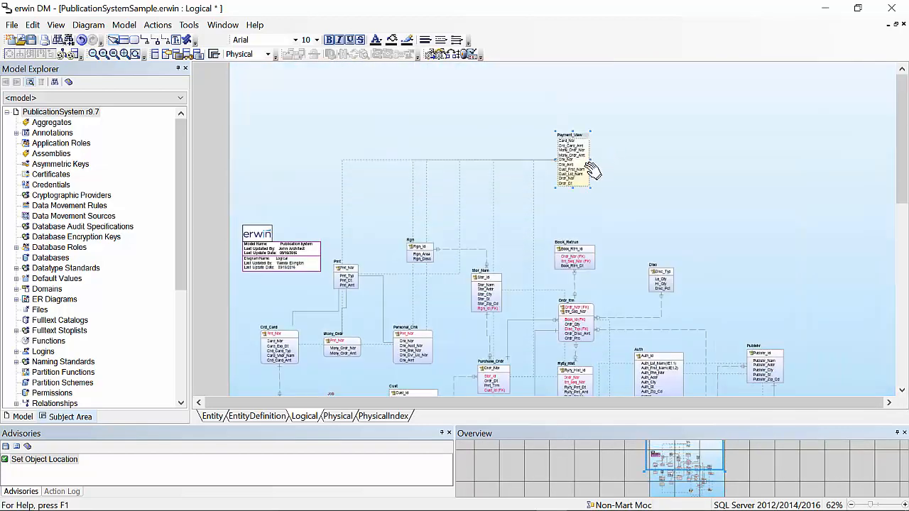
click(587, 171)
drag(562, 139, 773, 261)
scroll(773, 262, up, 1)
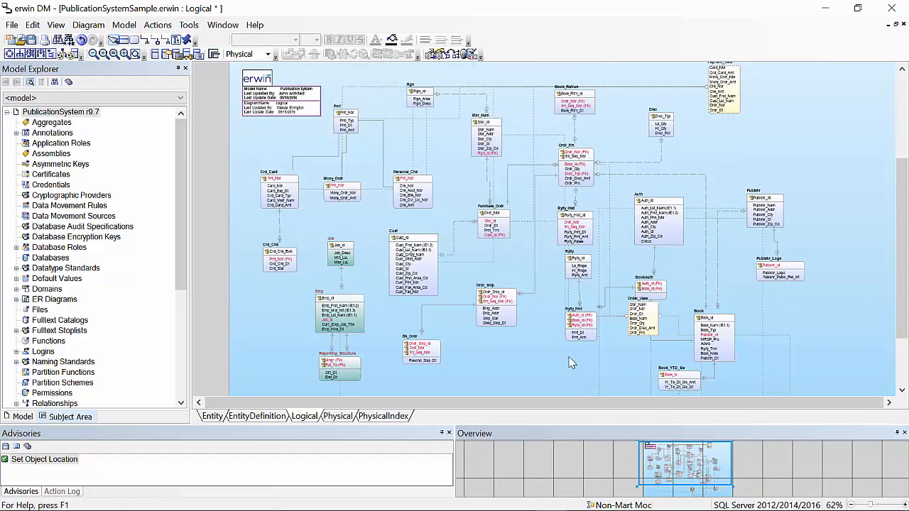
- View the EntityDefinition diagram and review the model actions offered for its logical view
click(263, 418)
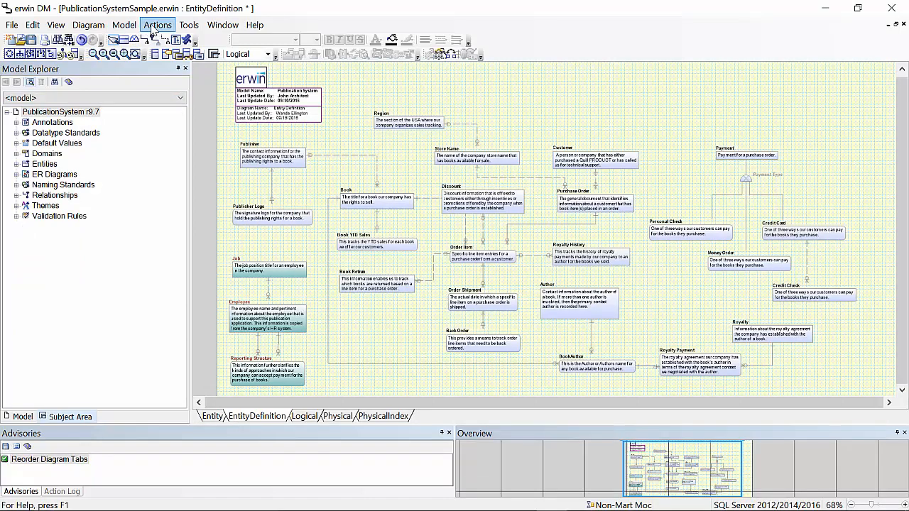
click(180, 29)
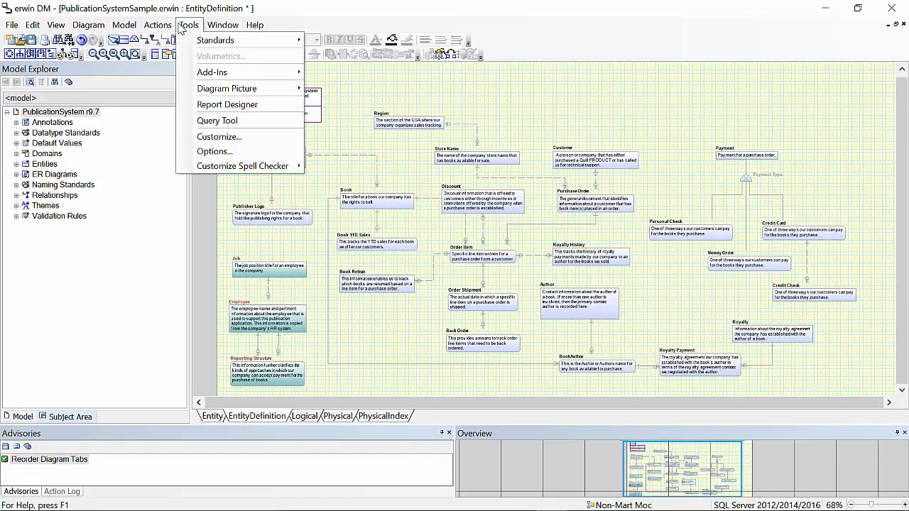
mouse_move(163, 27)
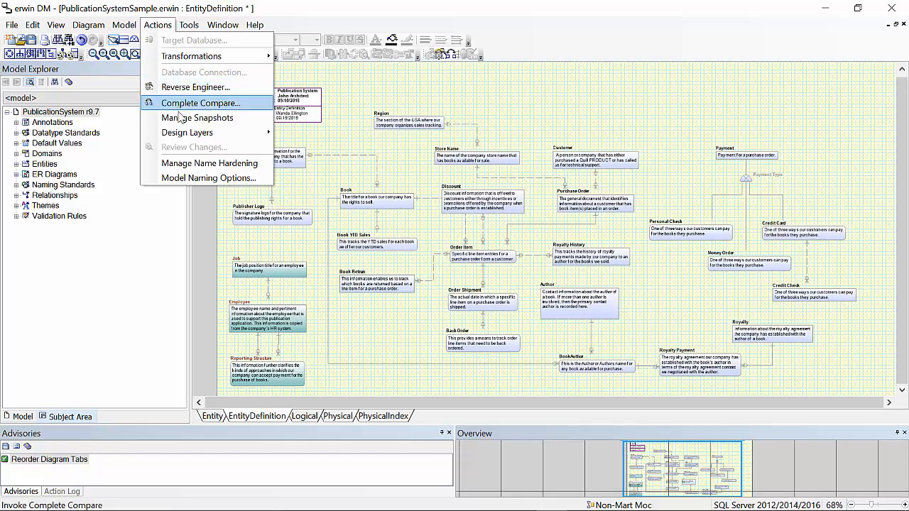
click(274, 87)
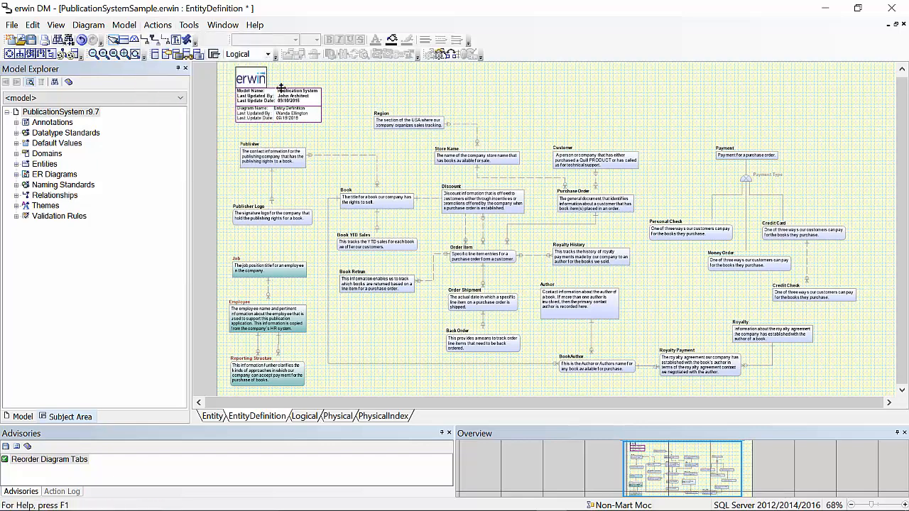
- Switch the EntityDefinition diagram to the physical model view and open the Physical diagram
click(267, 55)
click(261, 75)
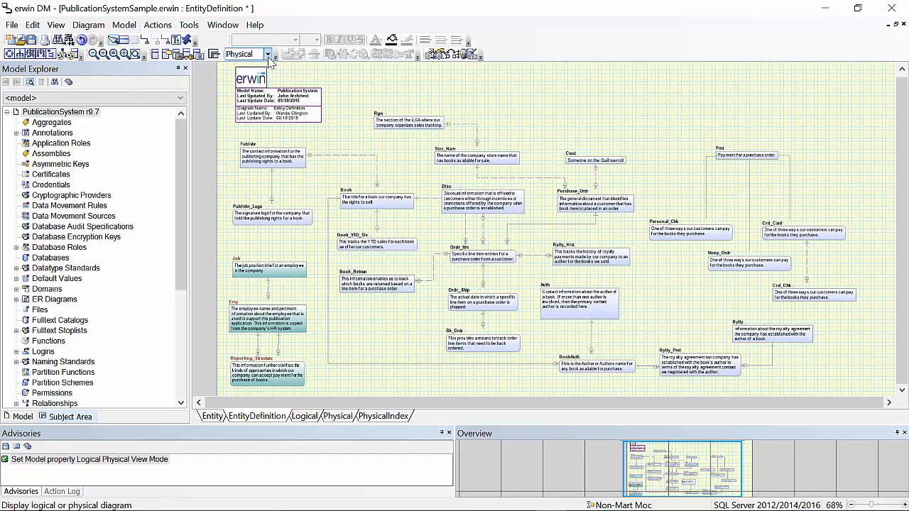
click(306, 418)
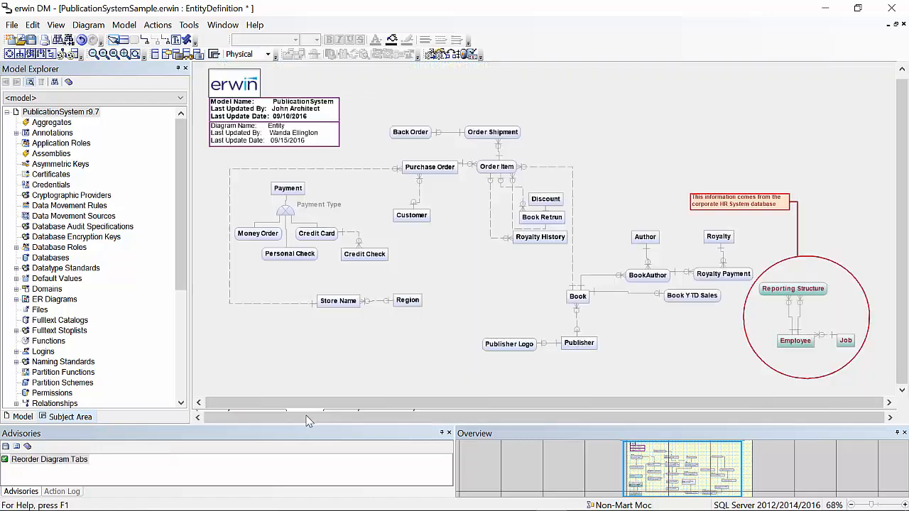
click(347, 418)
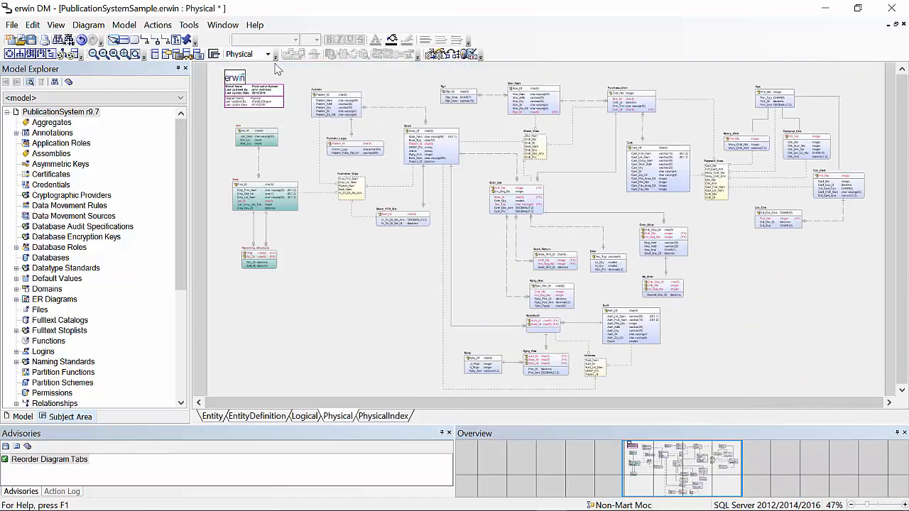
- Start forward engineering the schema with the Default Schema Generation option set and preview the generated SQL Server script
click(191, 25)
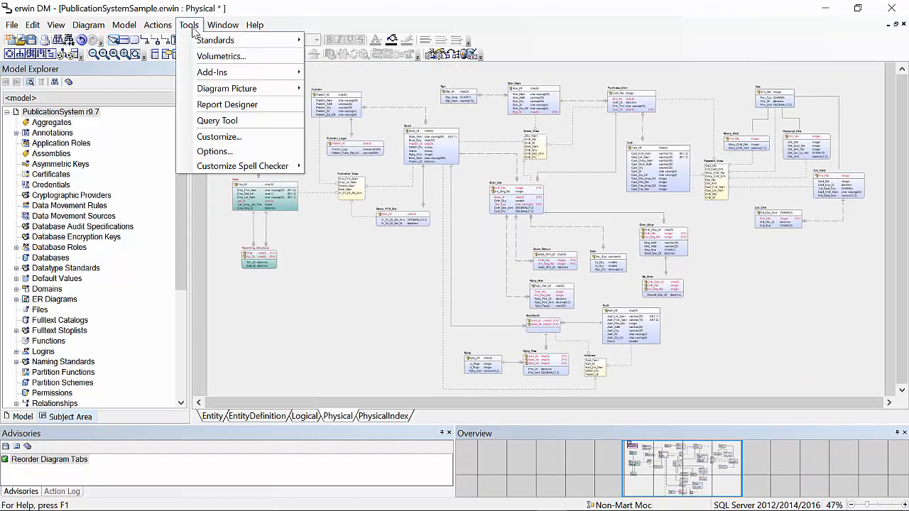
mouse_move(169, 27)
mouse_move(176, 105)
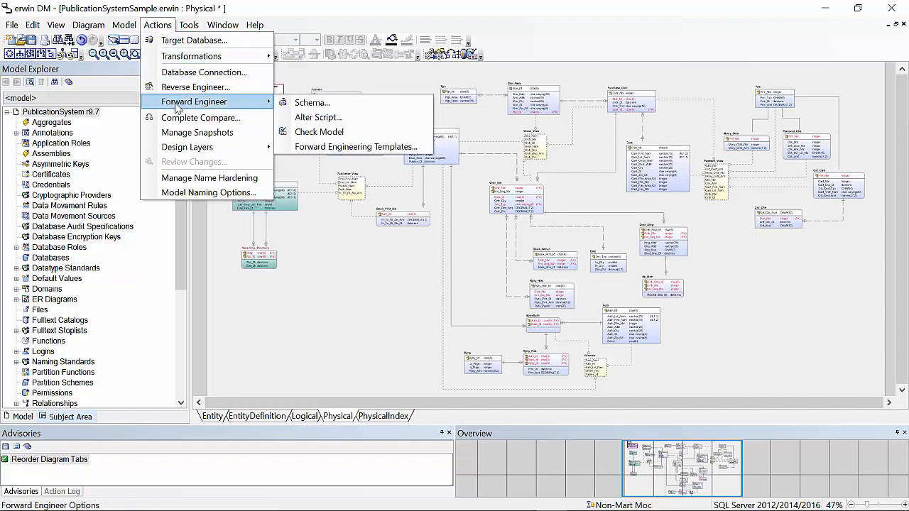
click(313, 106)
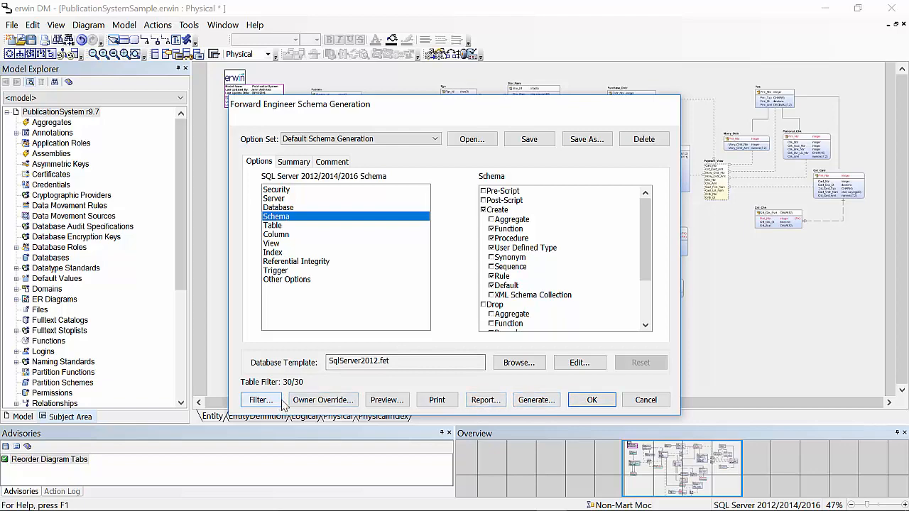
click(387, 400)
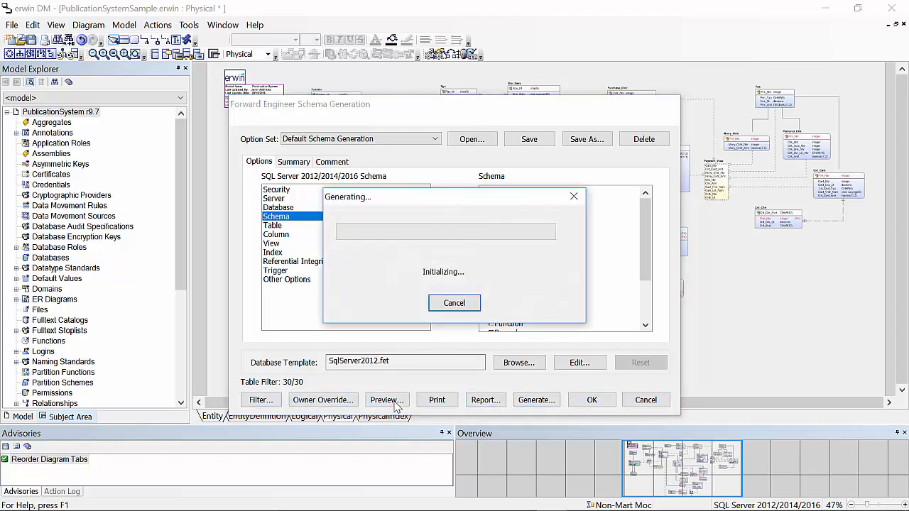
- Review the generated script's type and table creation statements in the SQL Server schema preview, and close the preview
drag(440, 105, 416, 32)
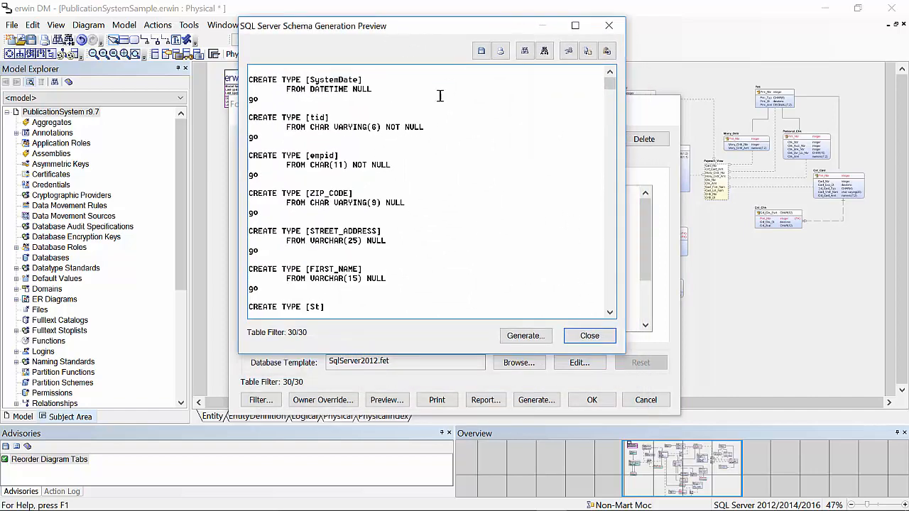
drag(254, 75, 532, 305)
click(447, 221)
scroll(383, 248, down, 9)
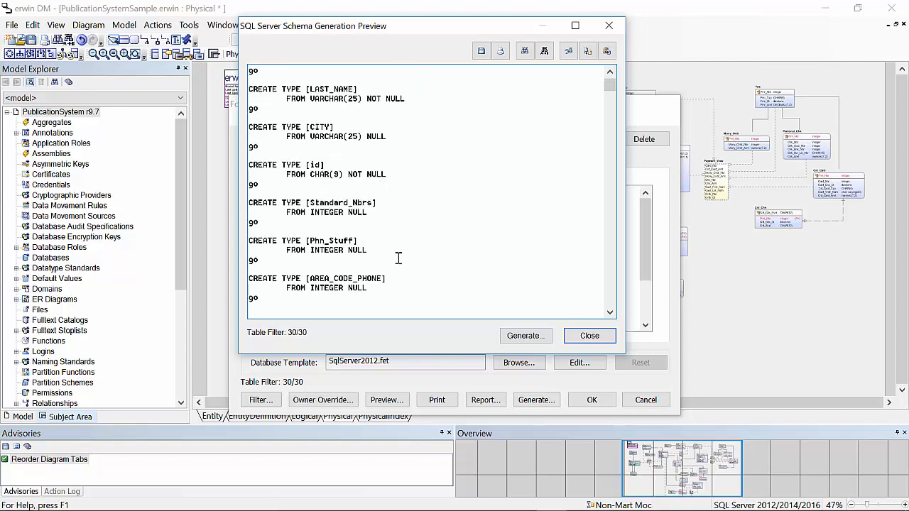
scroll(399, 257, down, 12)
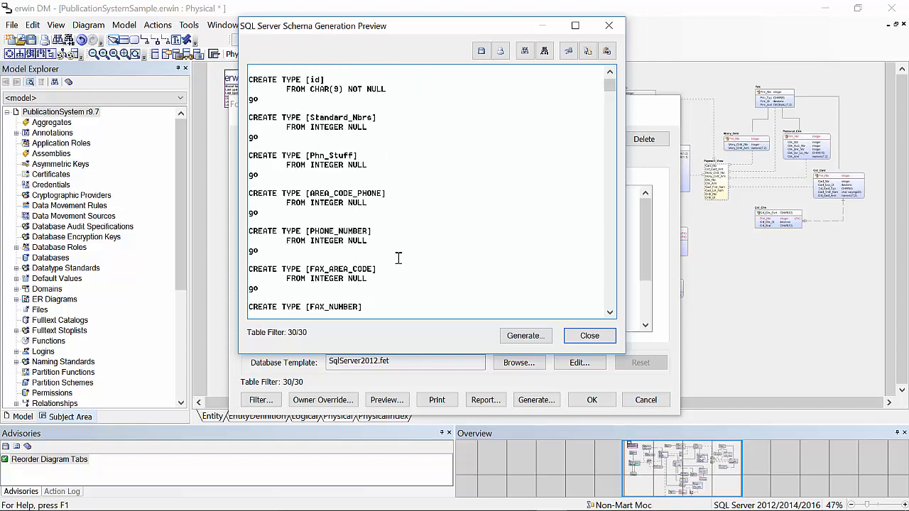
scroll(398, 257, down, 14)
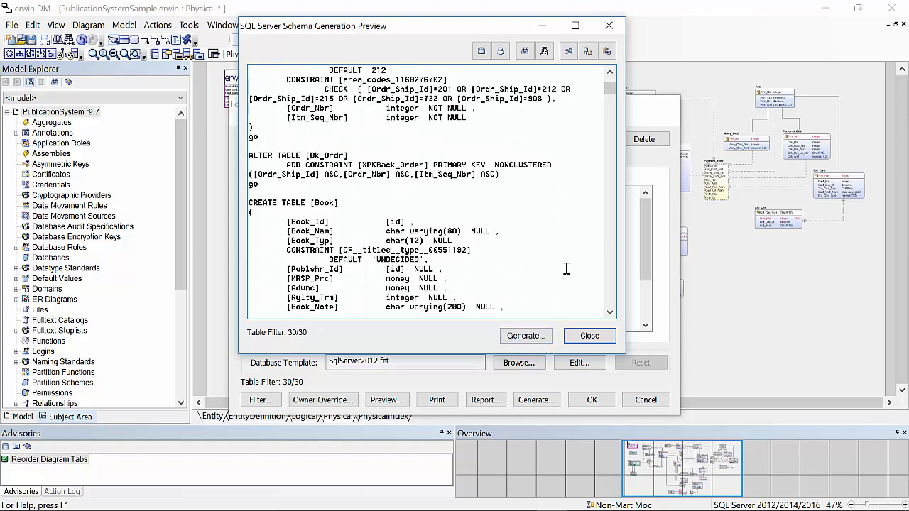
scroll(477, 290, down, 10)
click(589, 336)
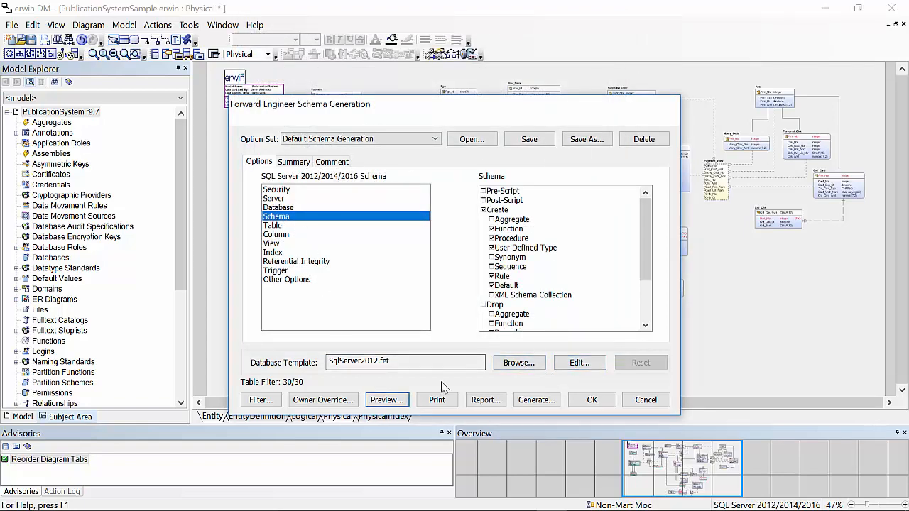
- Review the Database, Schema, Table, Column, View and Trigger generation options, and check the schema report's save dialog without saving
click(284, 210)
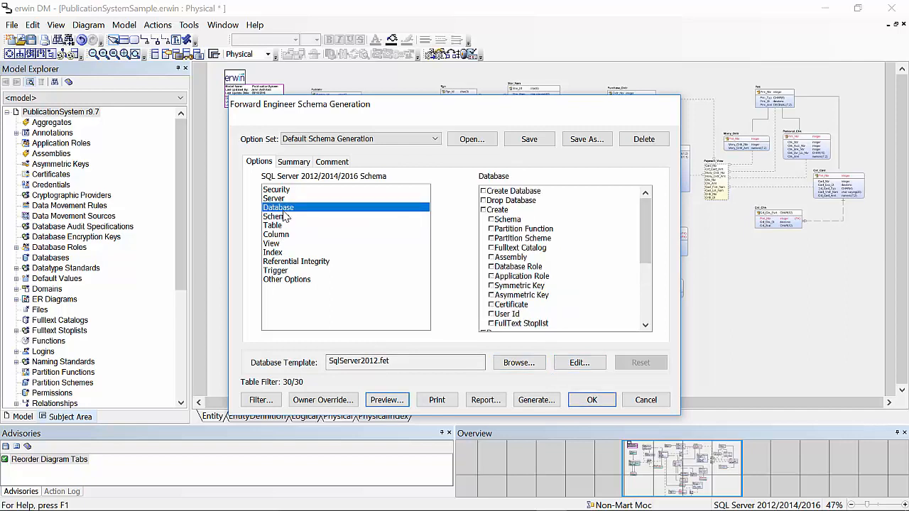
click(284, 217)
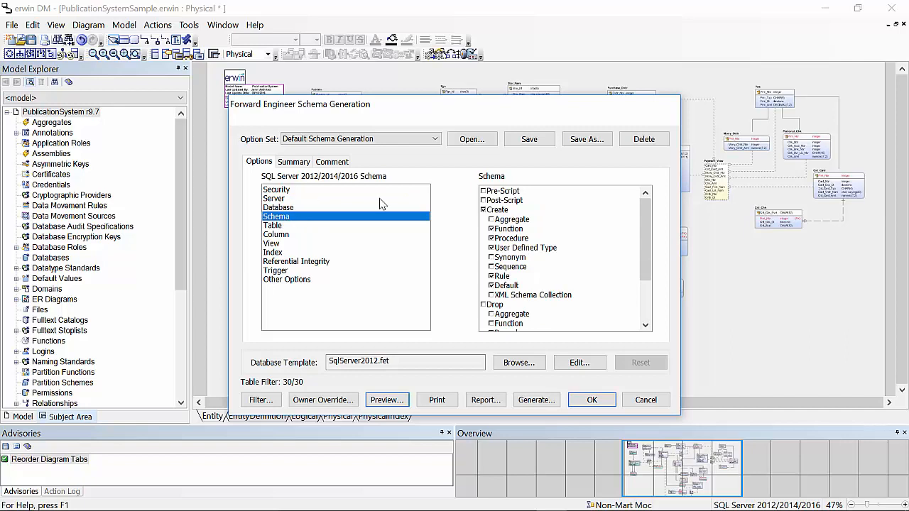
click(277, 226)
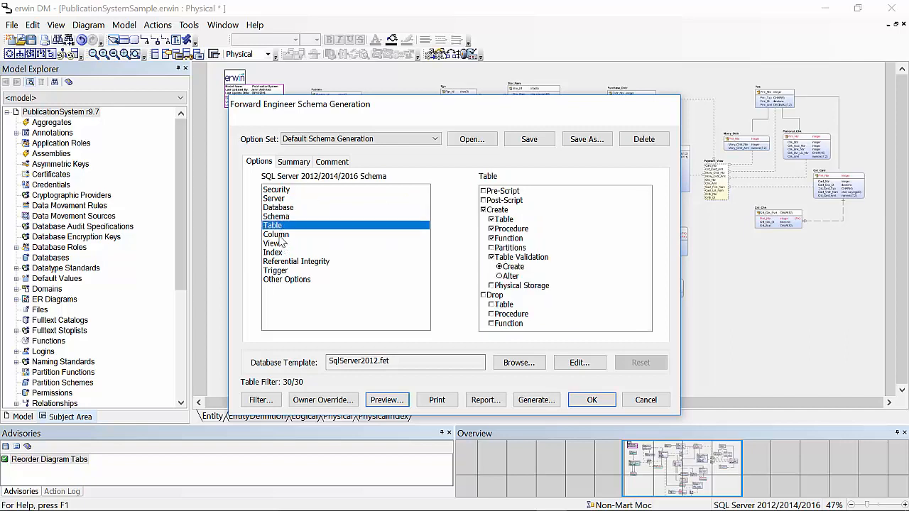
click(279, 235)
click(282, 226)
click(288, 216)
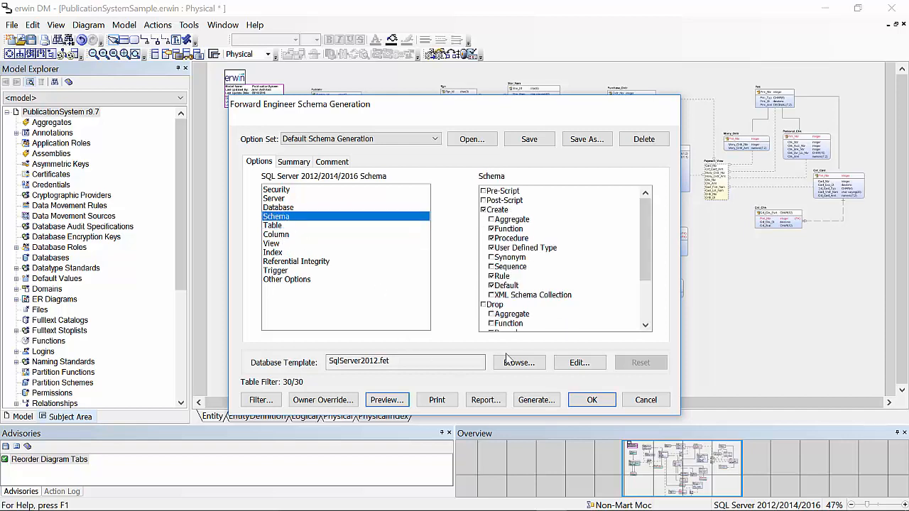
click(286, 244)
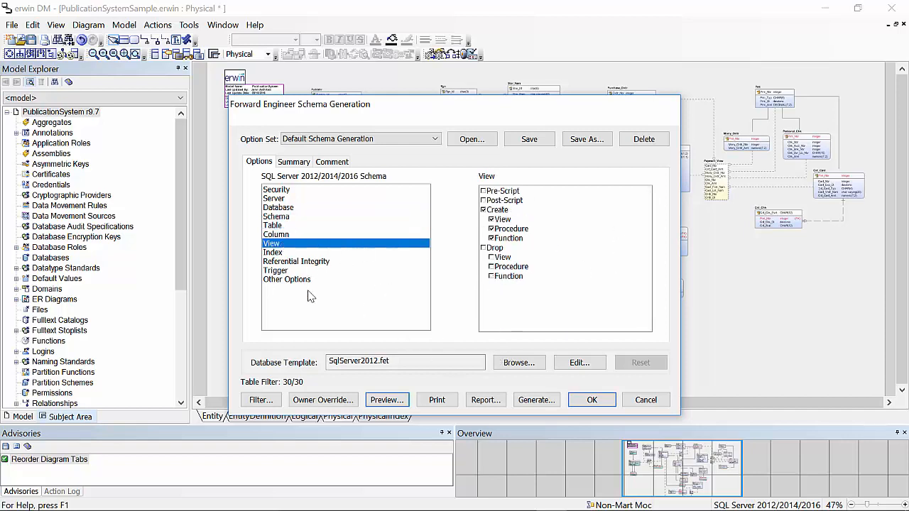
click(285, 271)
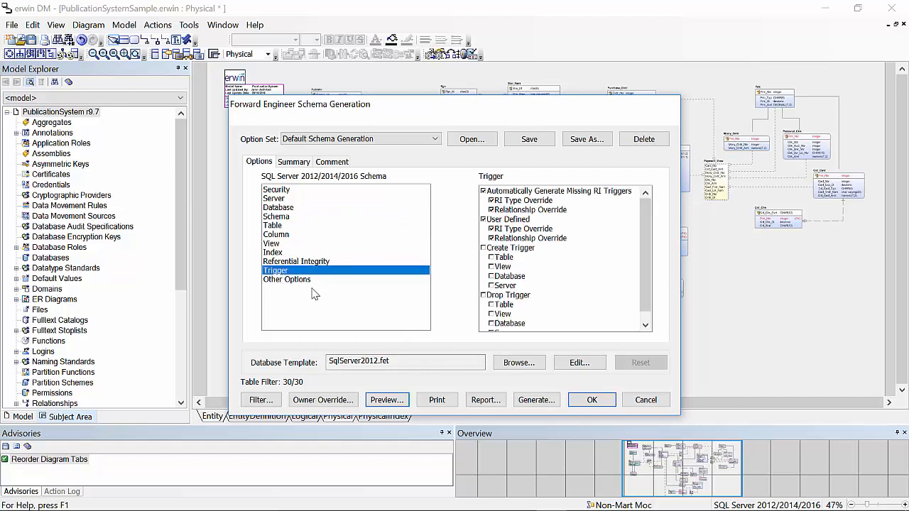
click(279, 218)
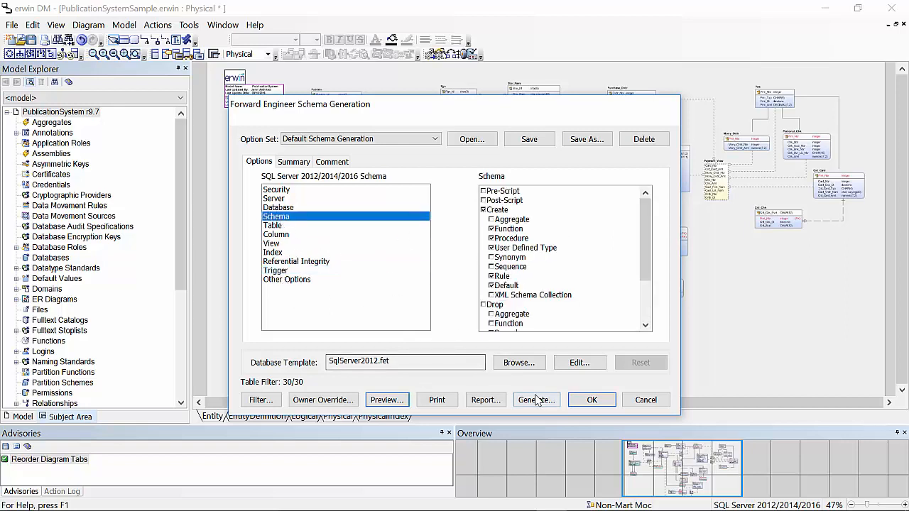
click(484, 401)
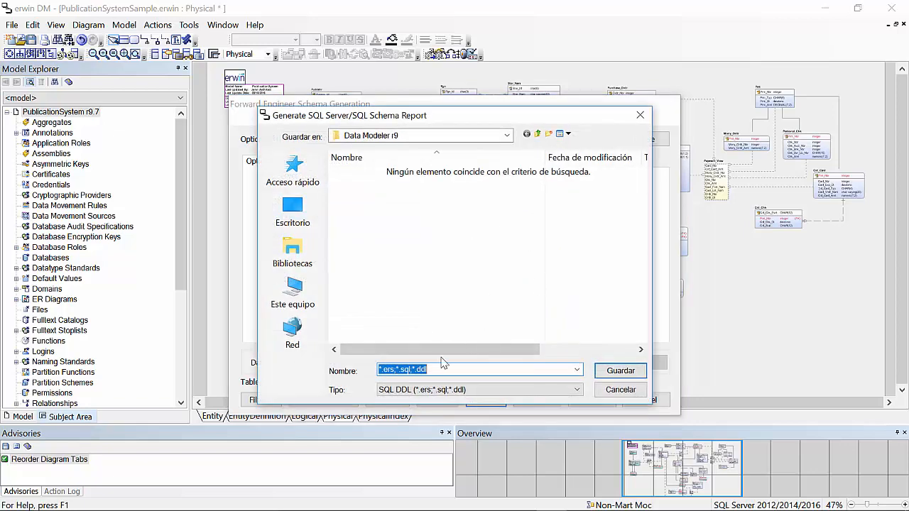
click(620, 390)
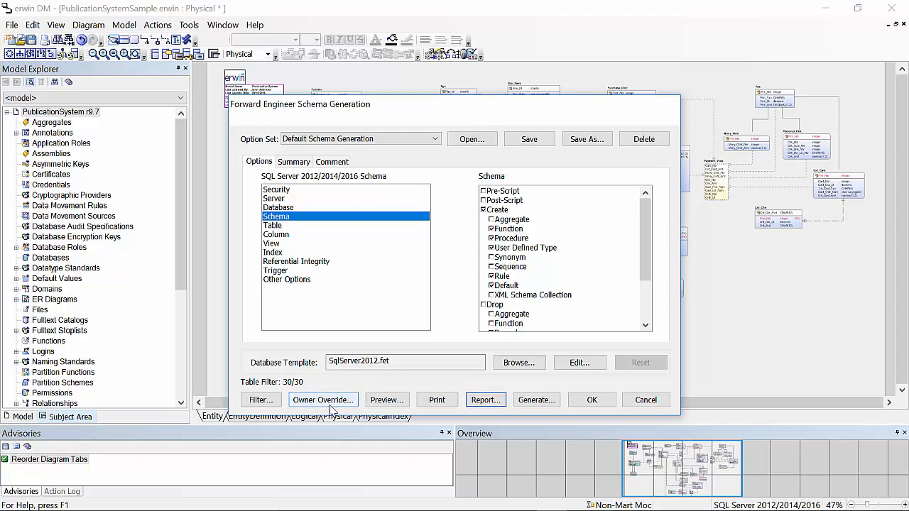
- Start generating the schema to a SQL Server connection and set its target database to TSQLV1
click(536, 401)
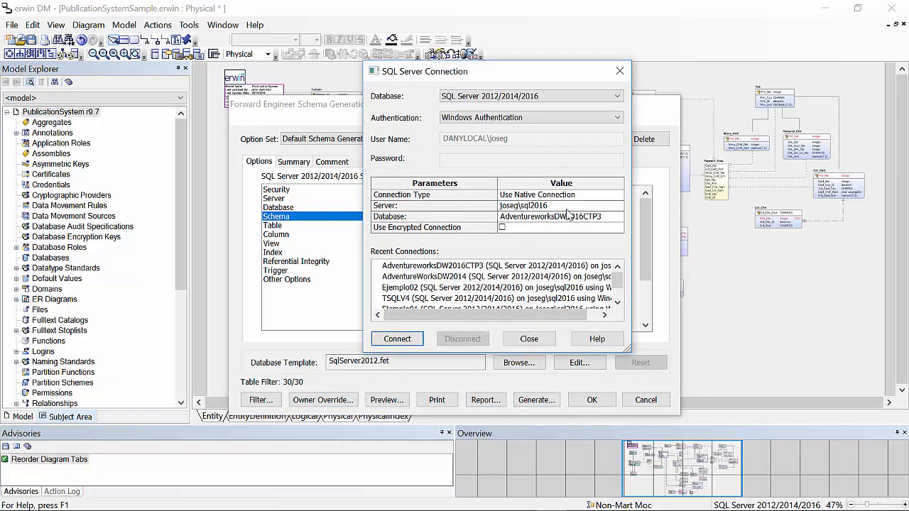
drag(500, 81, 467, 90)
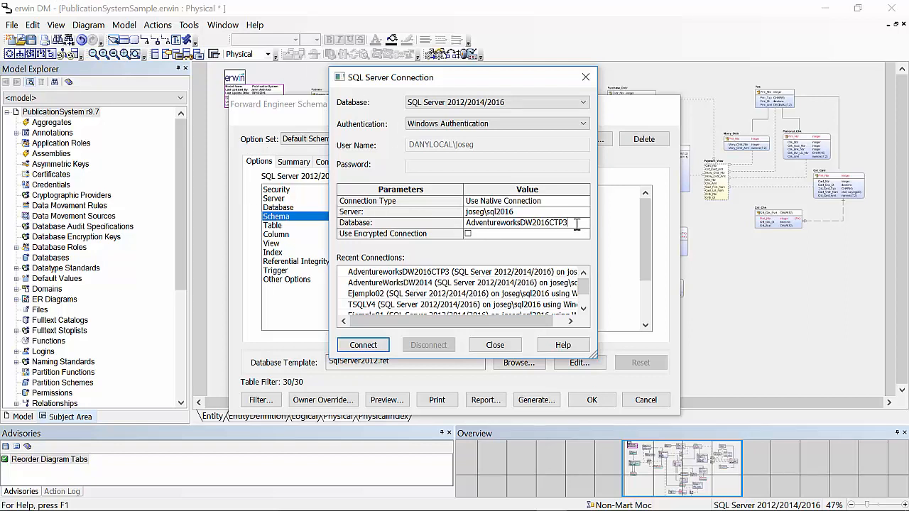
drag(577, 224, 467, 223)
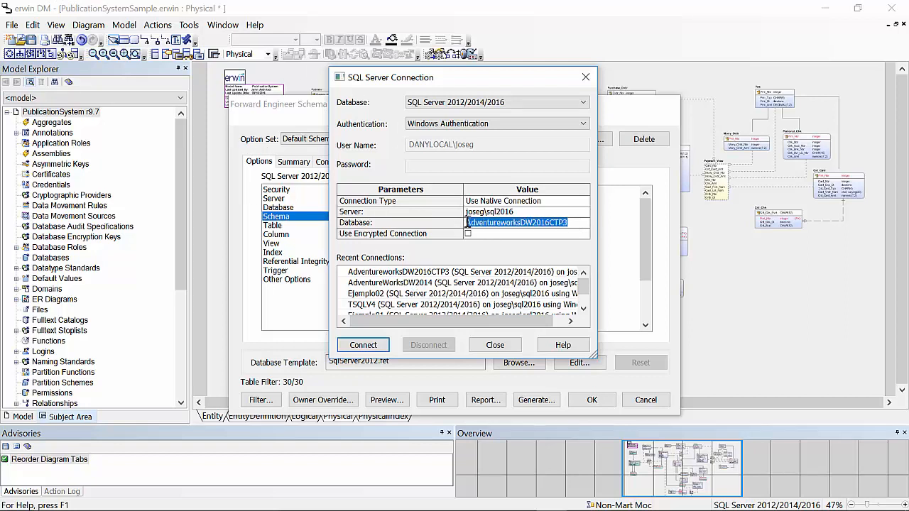
click(572, 224)
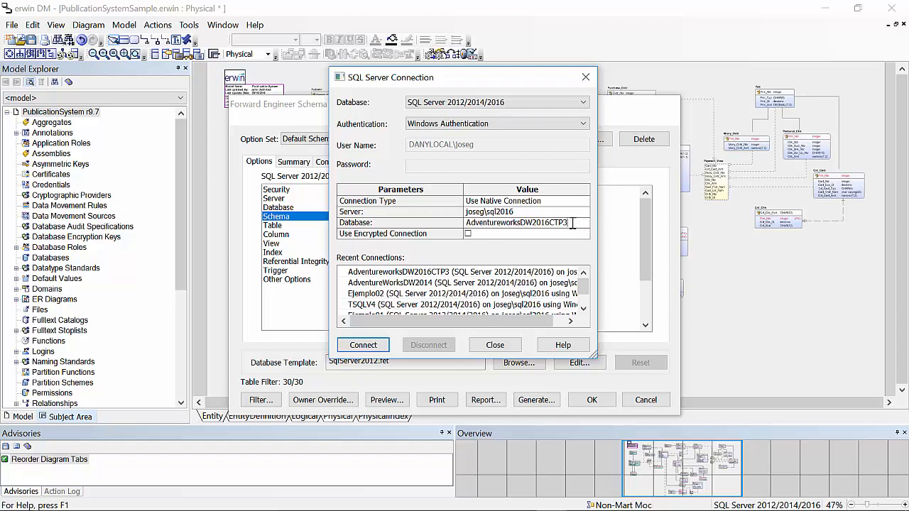
drag(573, 224, 442, 222)
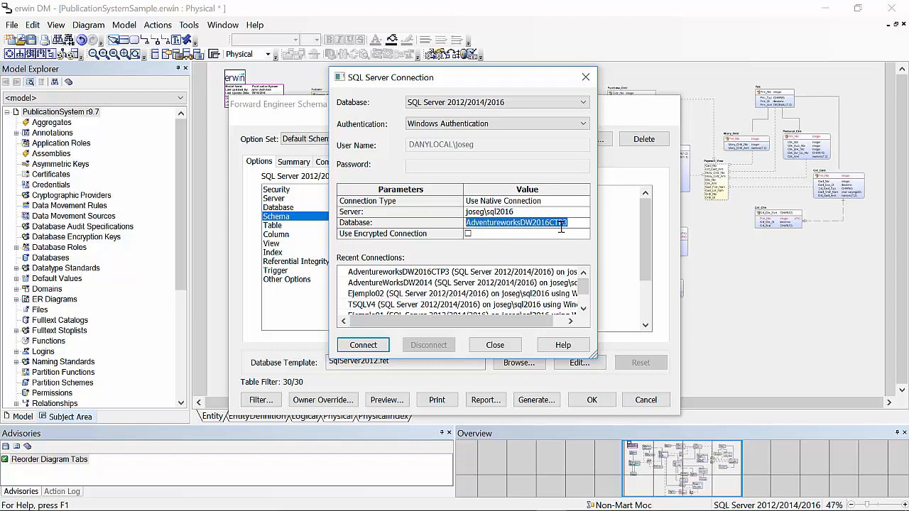
text(TSQLV1)
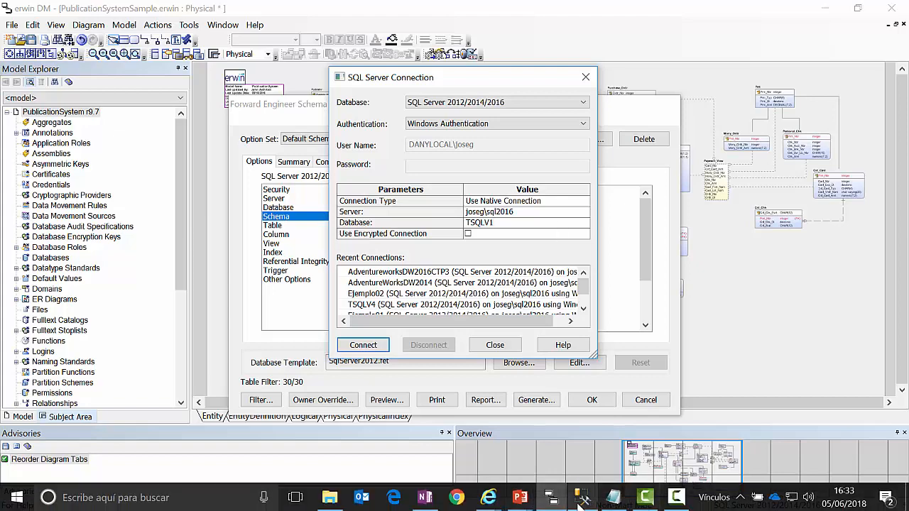
- Switch to SQL Server Management Studio, locate the TSQLV1 database, and collapse the AdventureworksDW2016CTP3 database
click(581, 498)
scroll(122, 387, down, 3)
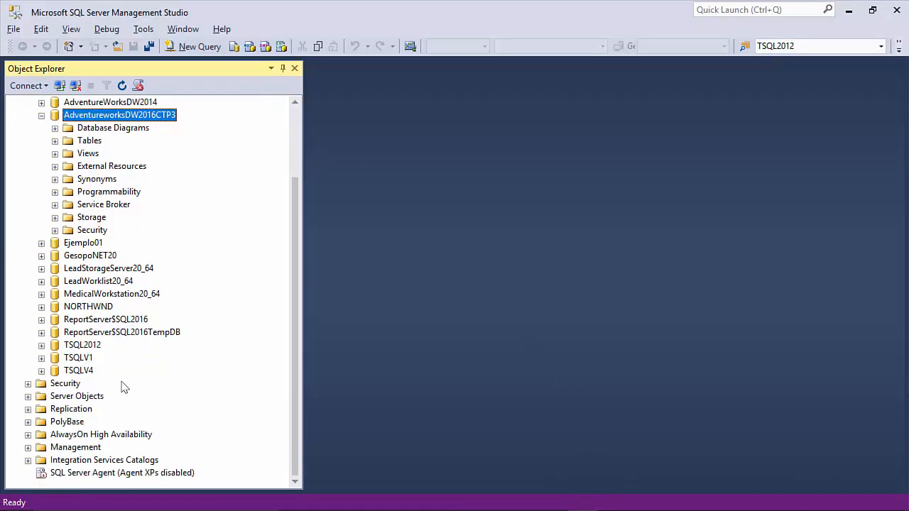
click(78, 357)
scroll(51, 174, up, 2)
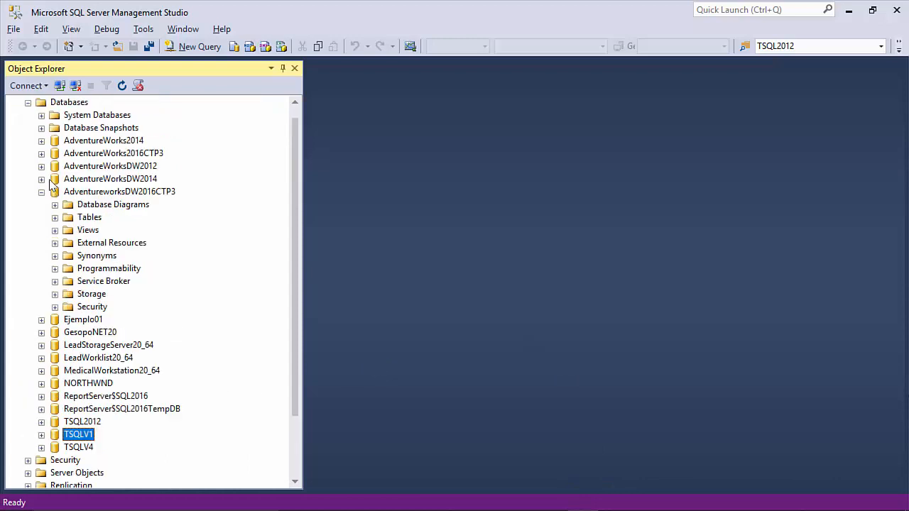
click(41, 192)
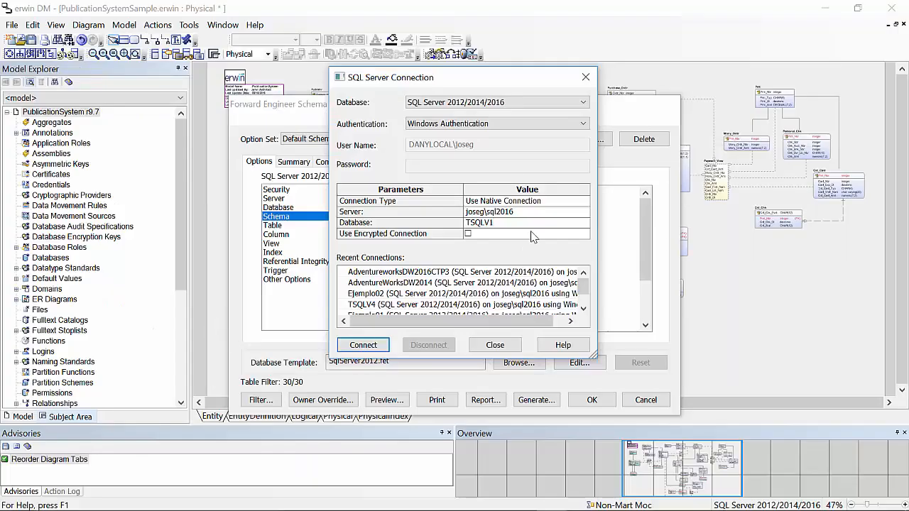
- Return to erwin Data Modeler, cancel the connection and forward engineering, and bring up the AdventureWorksDW2016.erwin model
click(513, 346)
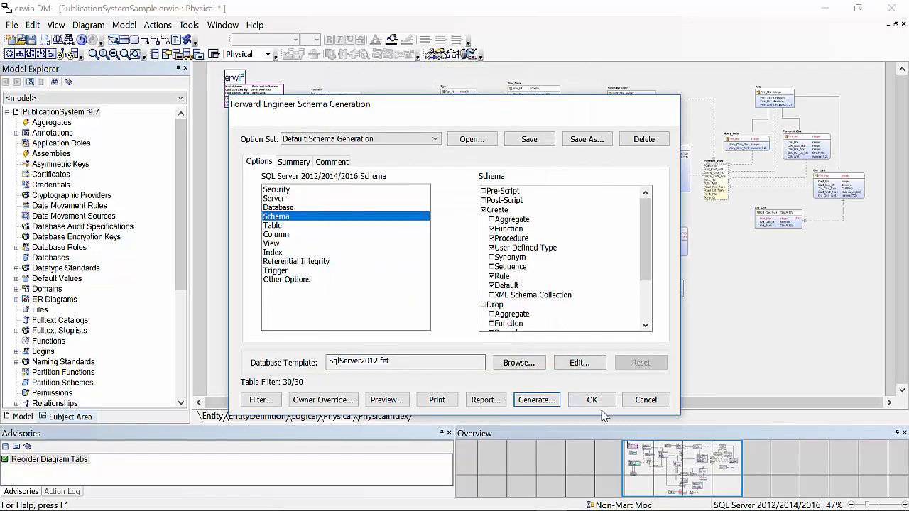
click(645, 400)
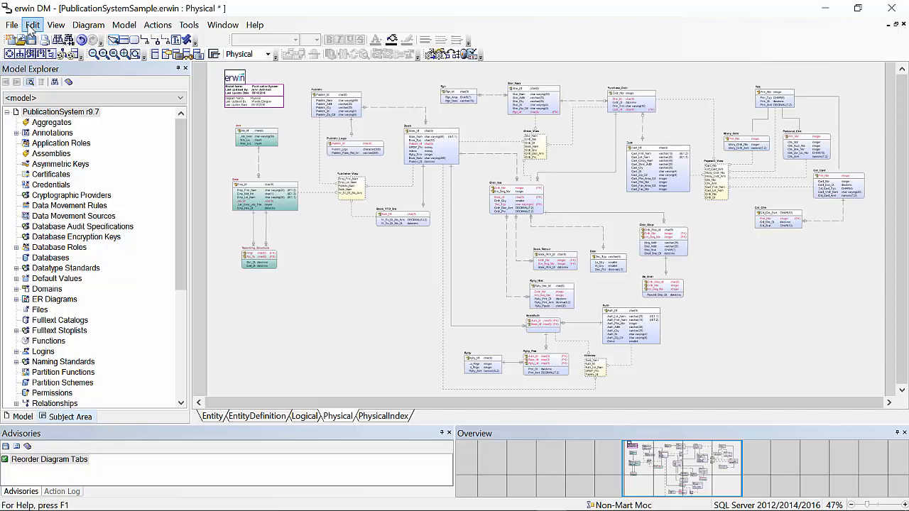
click(232, 28)
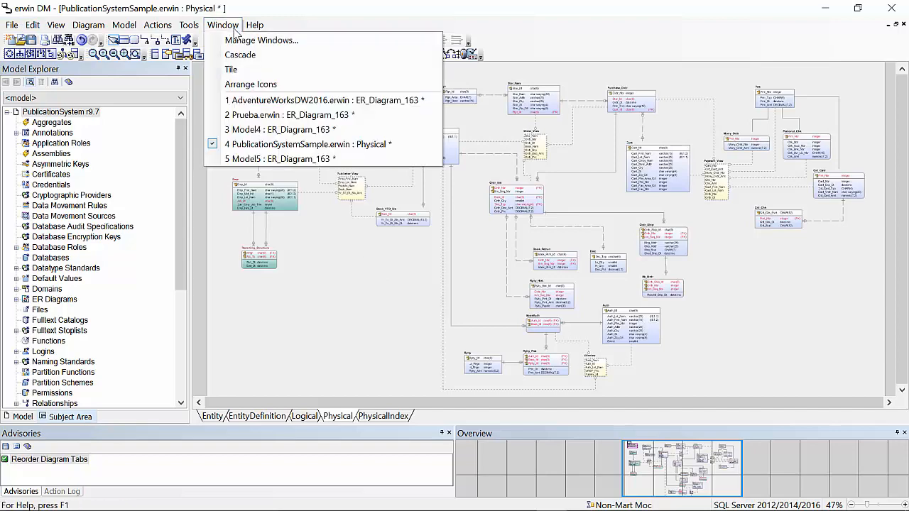
click(265, 101)
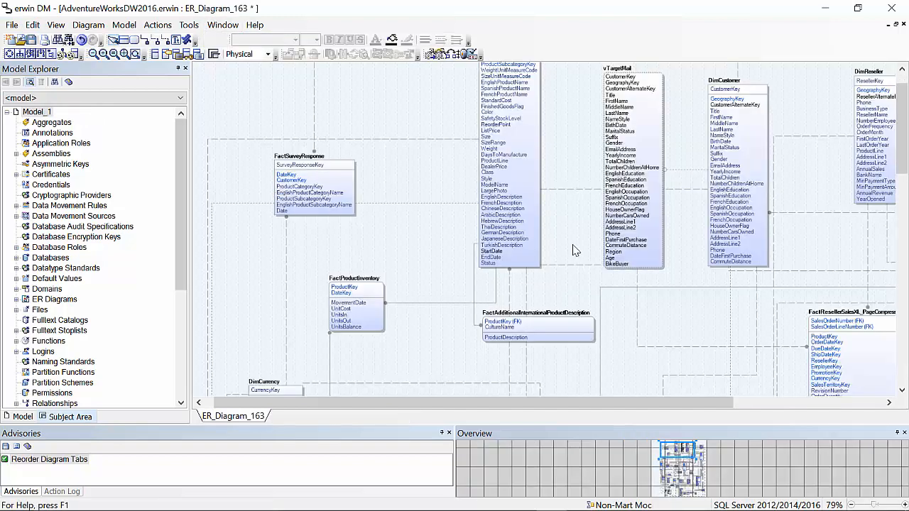
- Look over ER_Diagram_163 of the AdventureWorksDW2016 model and switch it to the logical model view
scroll(573, 245, up, 4)
scroll(573, 246, down, 4)
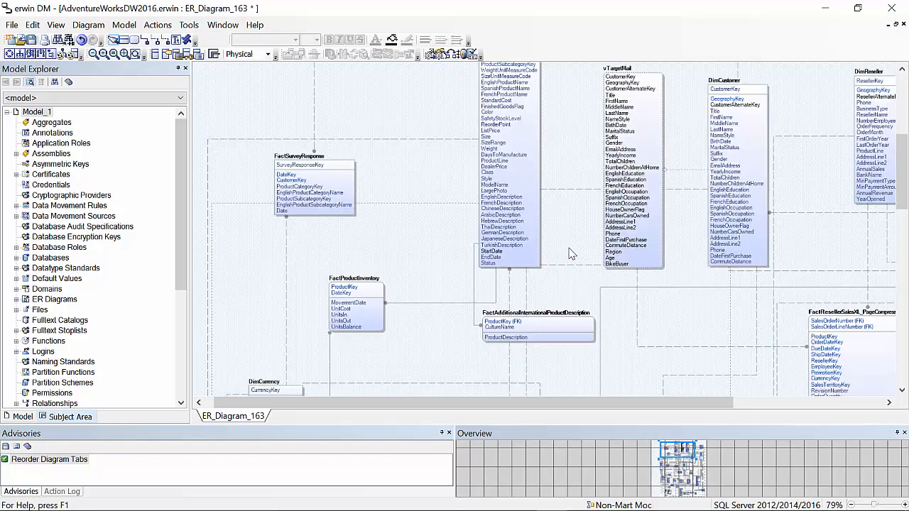
mouse_move(714, 403)
mouse_down()
mouse_move(865, 408)
mouse_move(728, 409)
mouse_up()
click(268, 54)
click(243, 64)
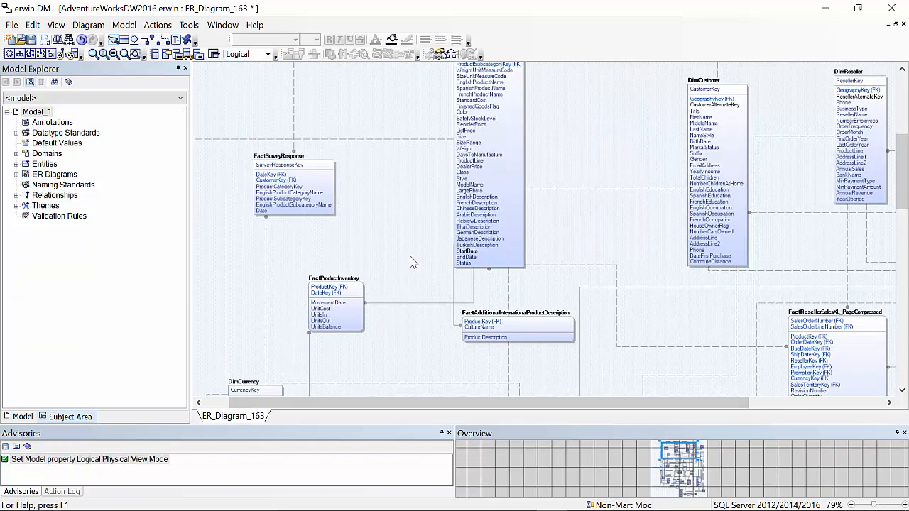
- Examine the entities around FactSurveyResponse in the logical diagram and review the actions offered for the logical model
scroll(448, 260, up, 3)
scroll(404, 239, down, 2)
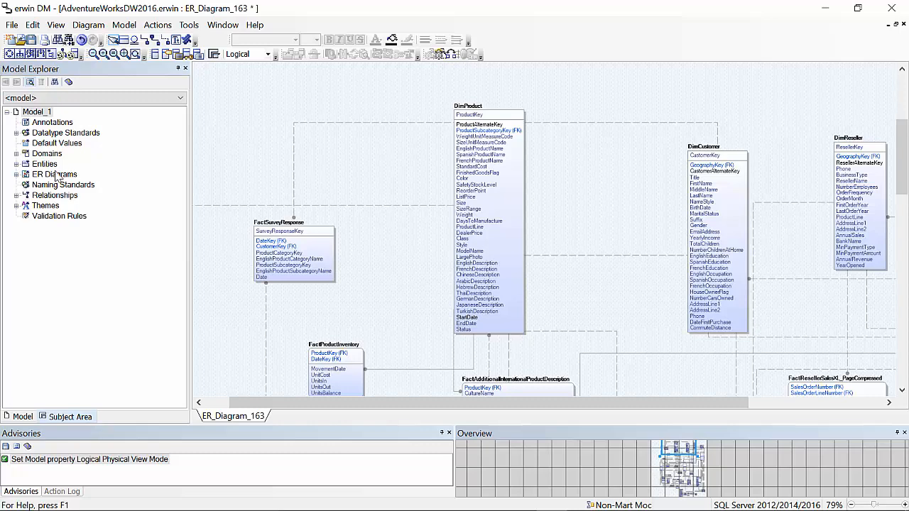
scroll(309, 234, down, 3)
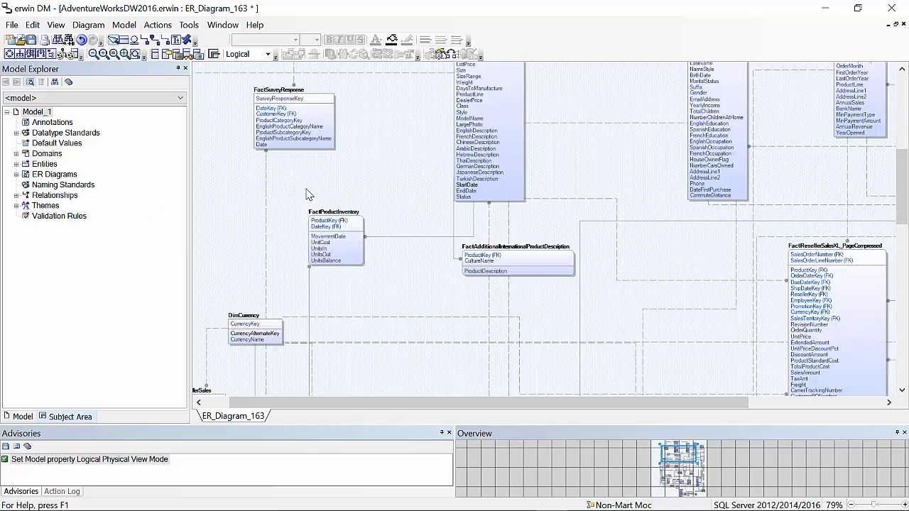
click(280, 144)
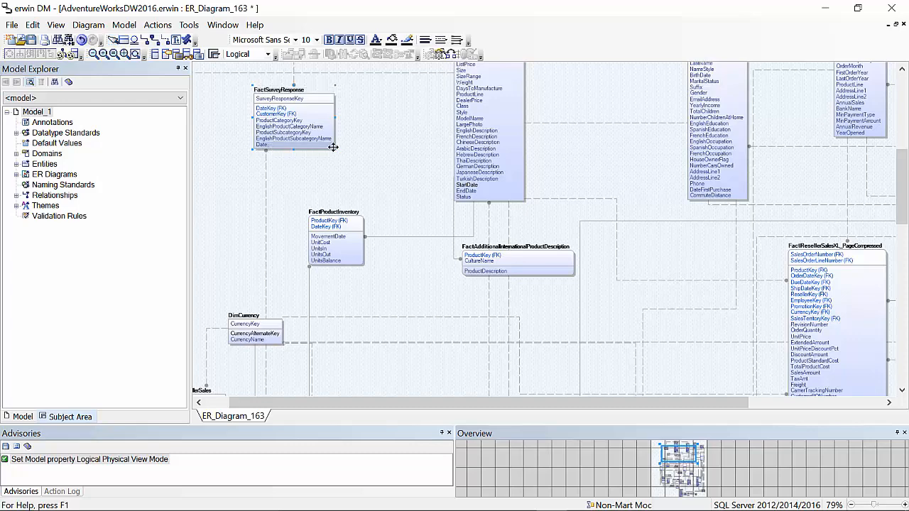
scroll(447, 181, up, 3)
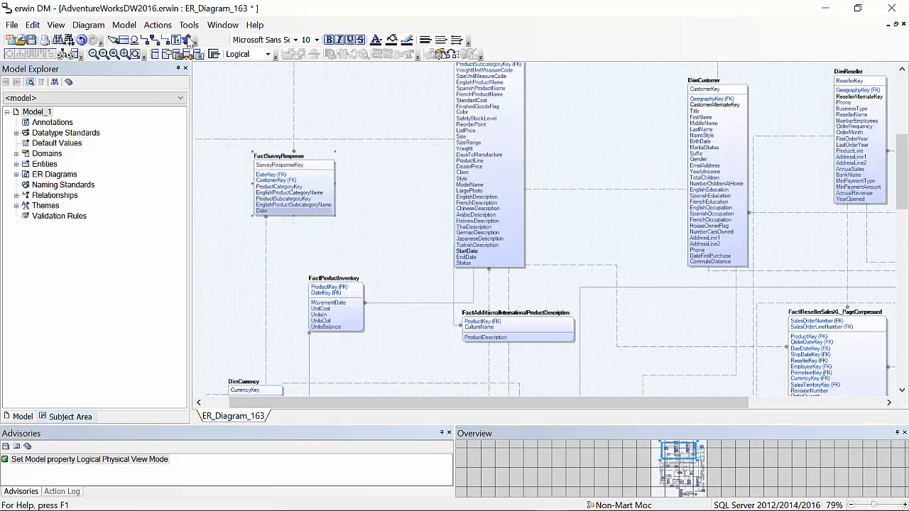
click(161, 27)
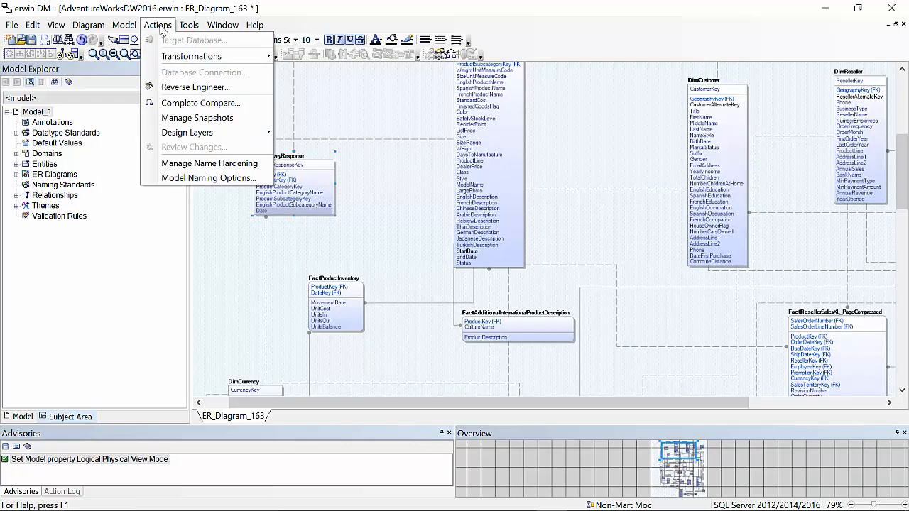
mouse_move(192, 56)
click(419, 253)
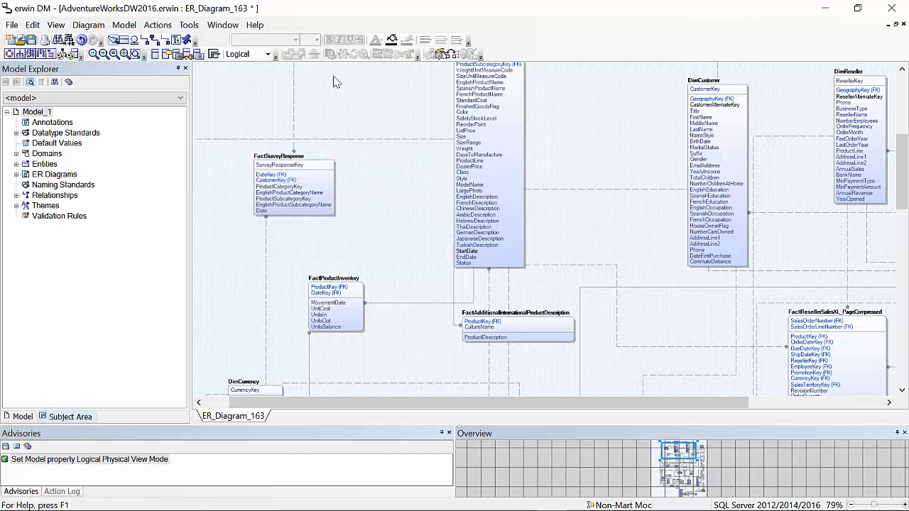
- Switch the diagram to the physical model view, then review the schema options for alter script generation and close them
click(267, 55)
click(241, 72)
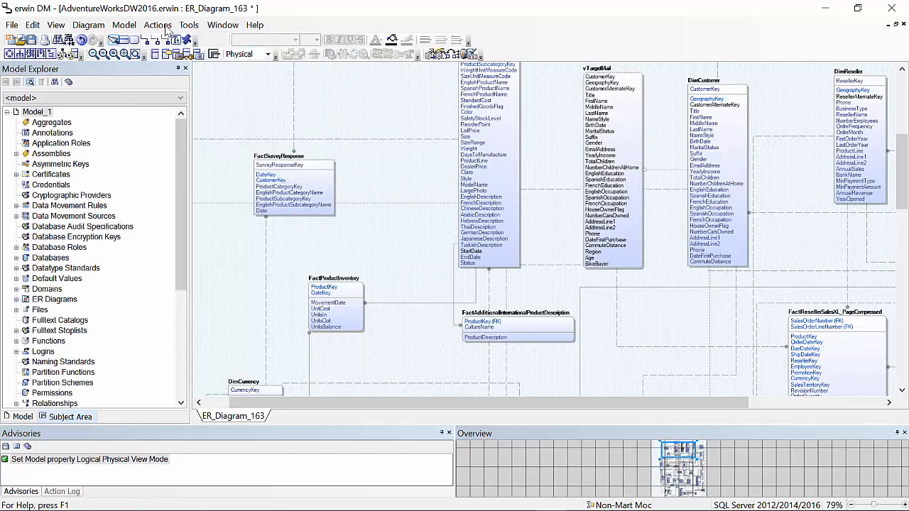
click(158, 25)
mouse_move(235, 101)
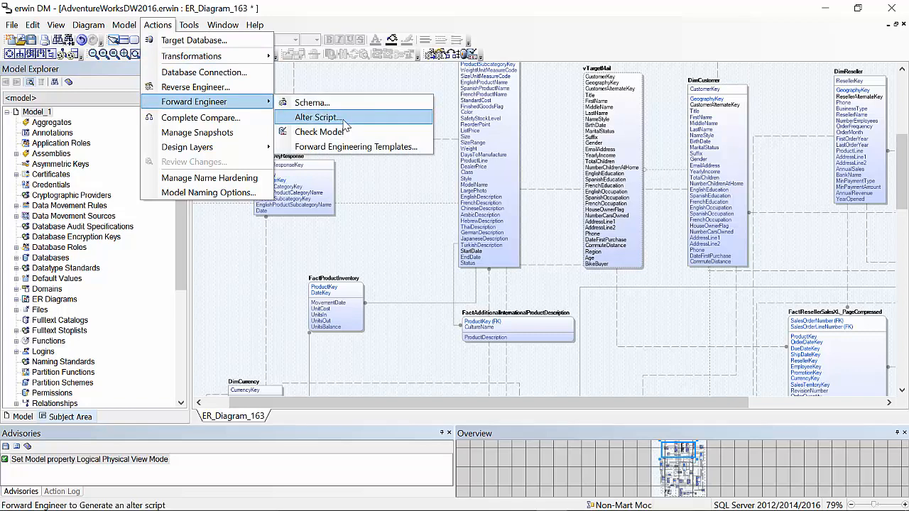
click(346, 122)
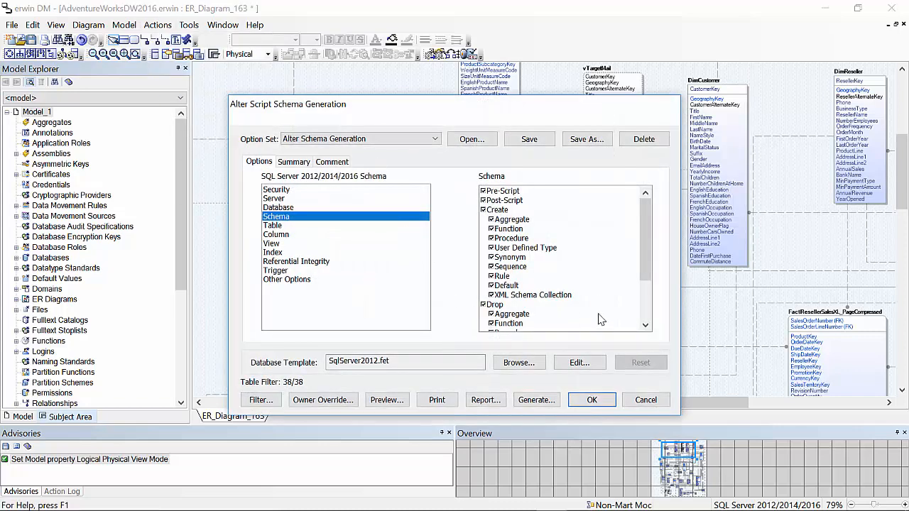
drag(643, 260, 643, 231)
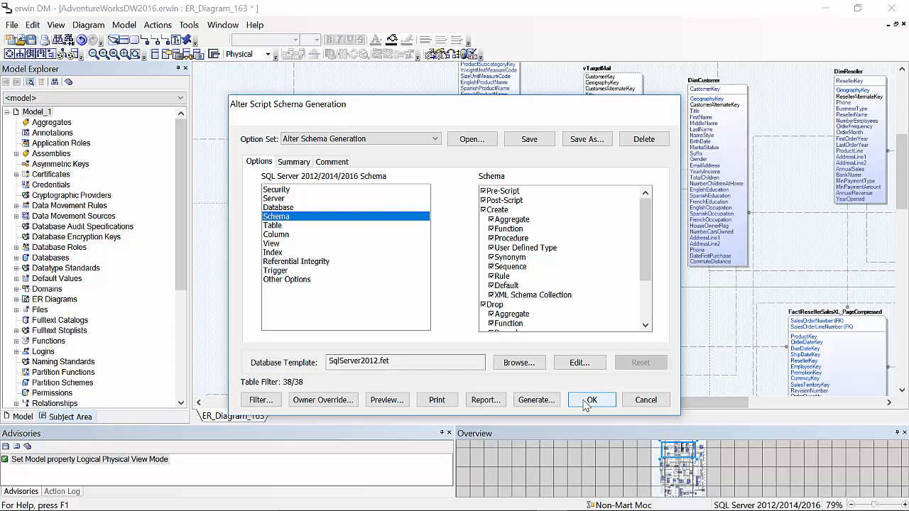
click(643, 401)
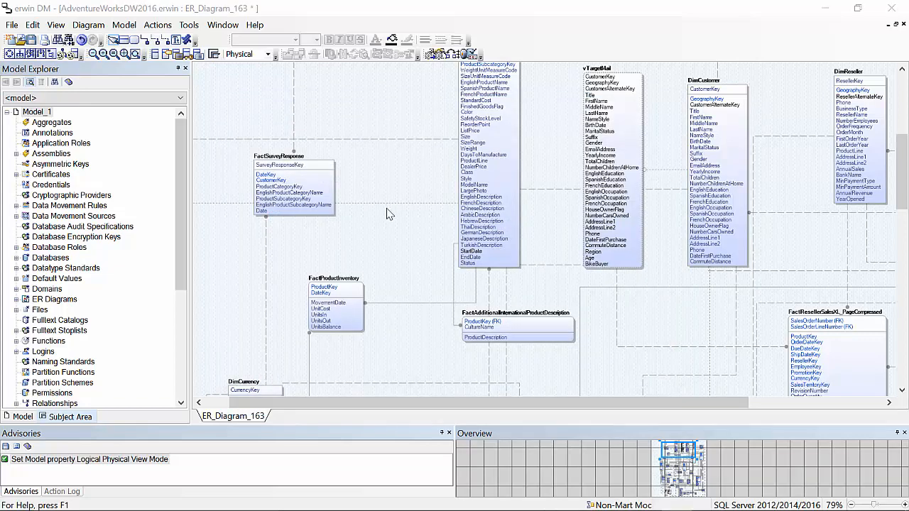
- Bring up the PublicationSystemSample.erwin model and review the Database and Schema options for forward engineering its schema, then cancel
click(226, 26)
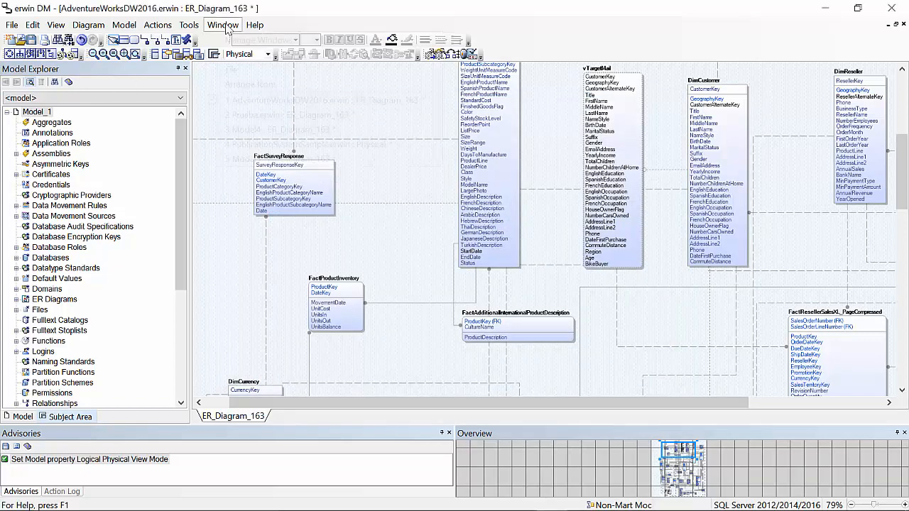
click(256, 145)
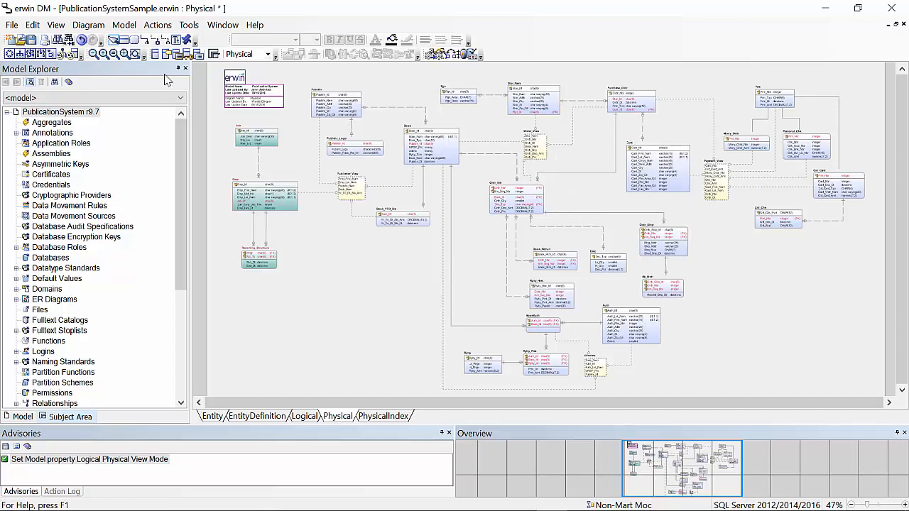
click(171, 27)
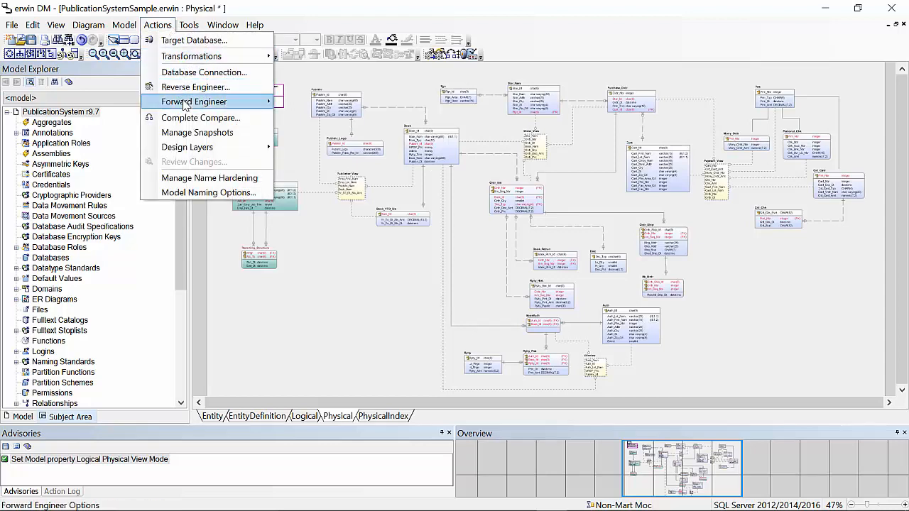
mouse_move(206, 102)
click(321, 101)
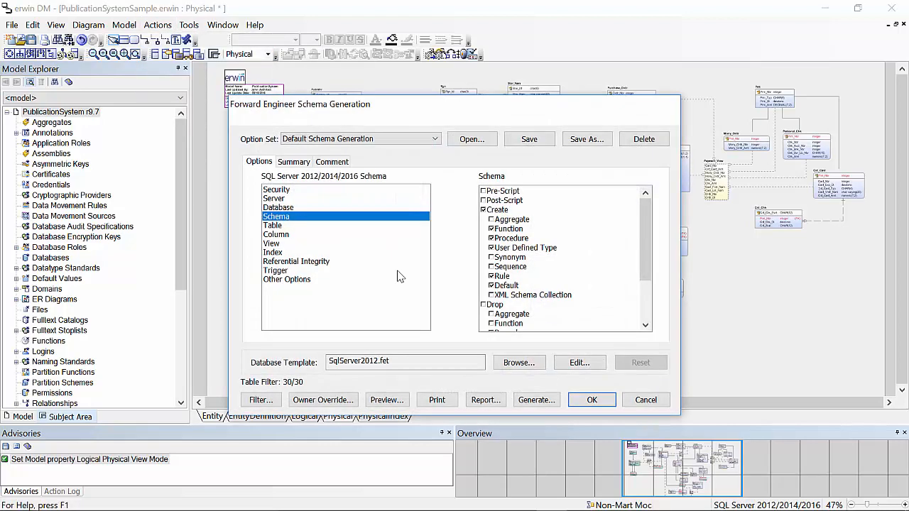
click(317, 209)
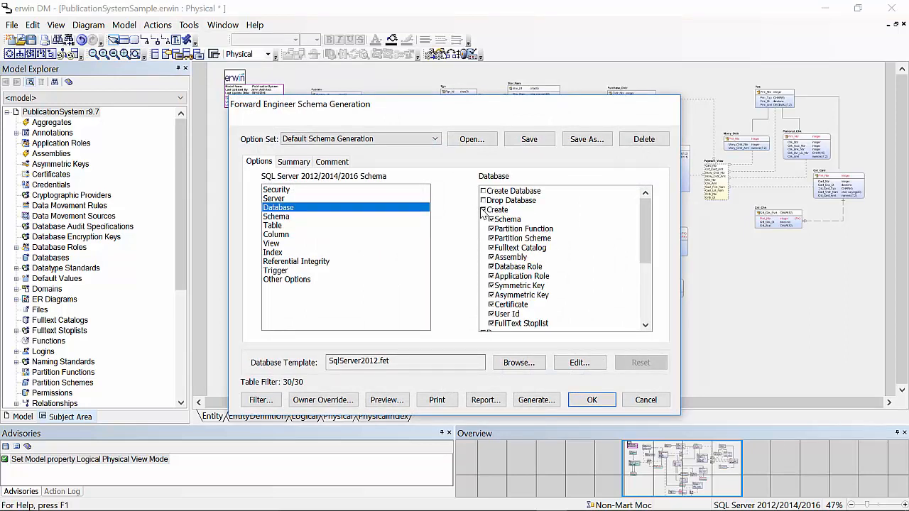
click(297, 216)
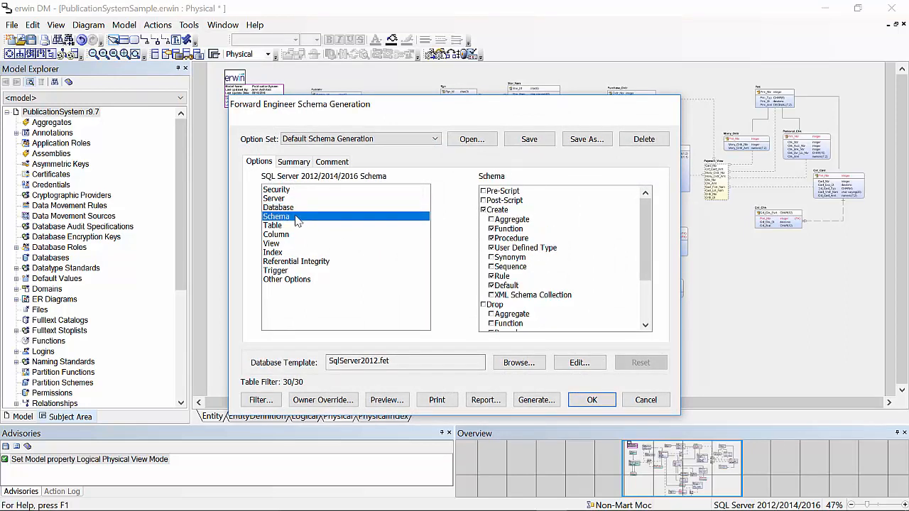
click(646, 400)
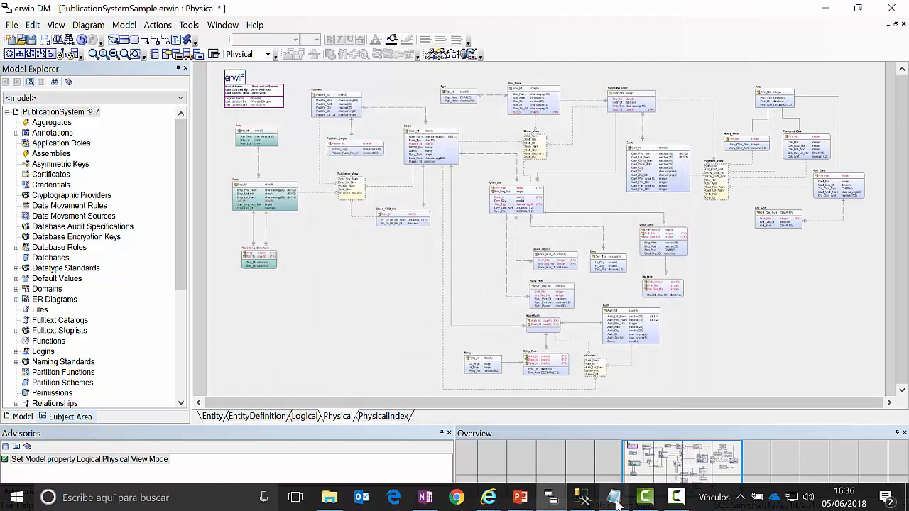
- Switch to SQL Server Management Studio and create a new database named Ejemplo02
click(582, 504)
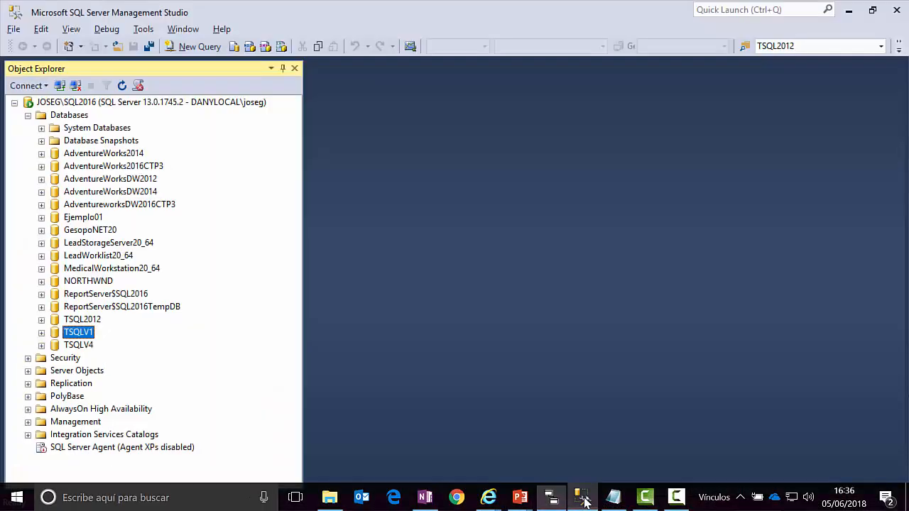
right_click(87, 116)
click(142, 125)
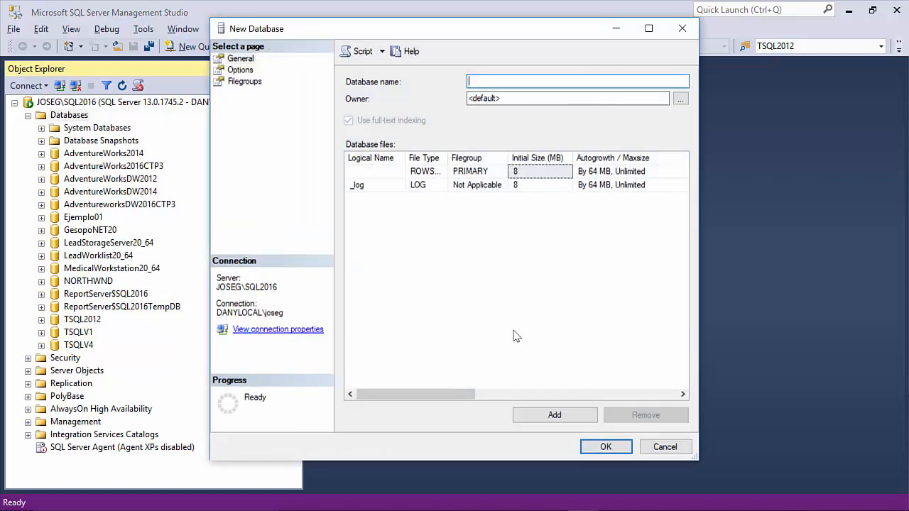
text(Ejemp)
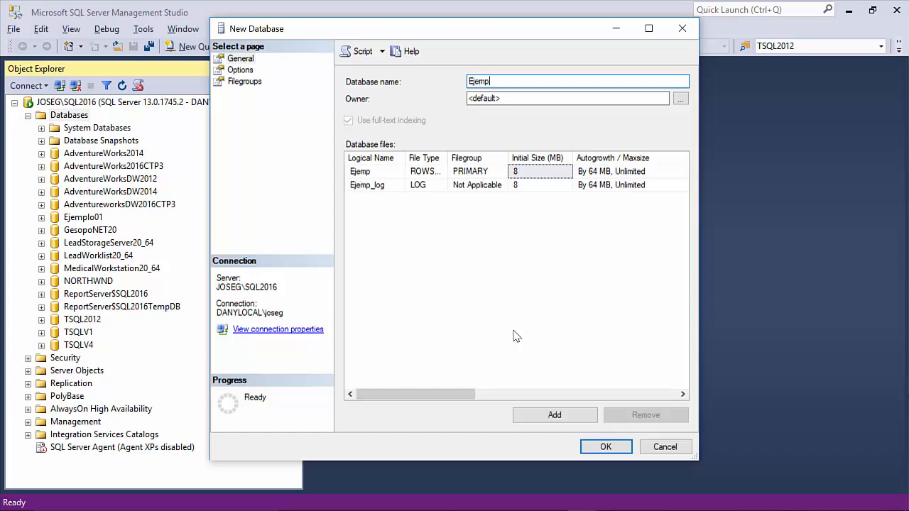
text(lo02)
click(606, 446)
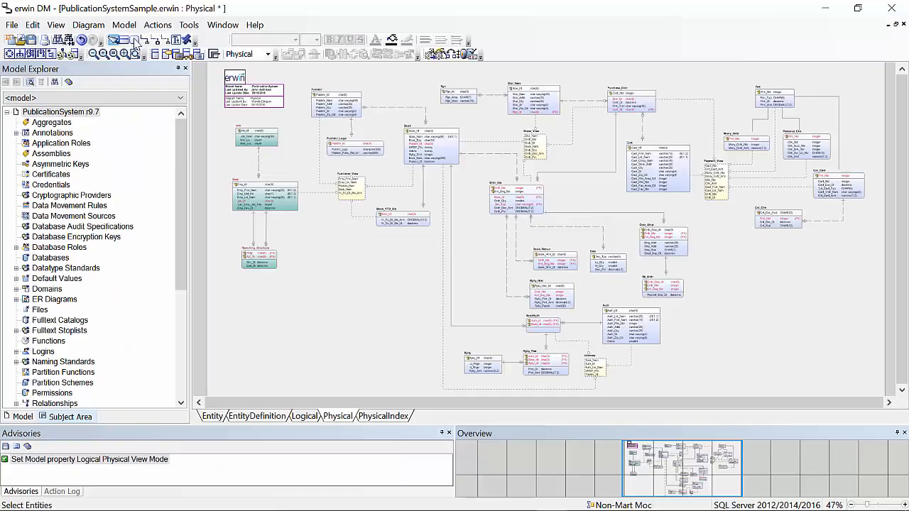
- Forward engineer the PublicationSystem physical schema with the default options, connecting to the Ejemplo02 database to generate it
click(159, 28)
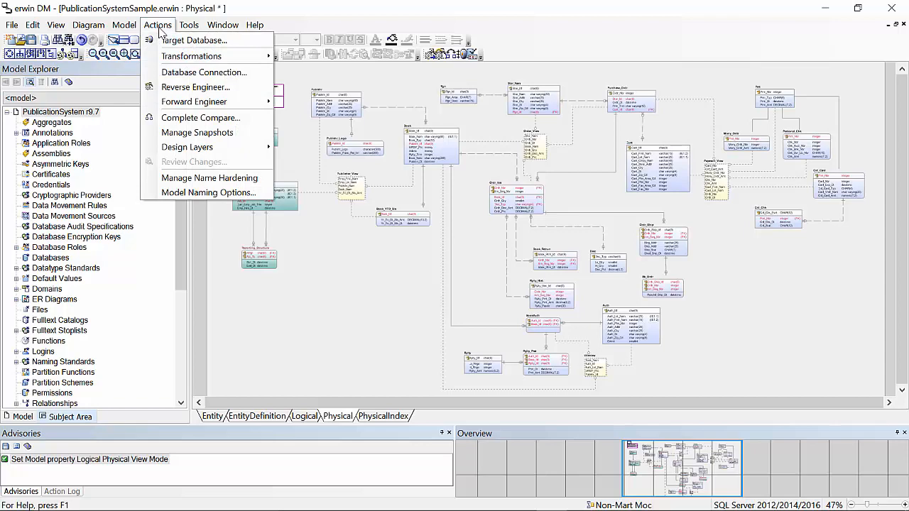
mouse_move(181, 105)
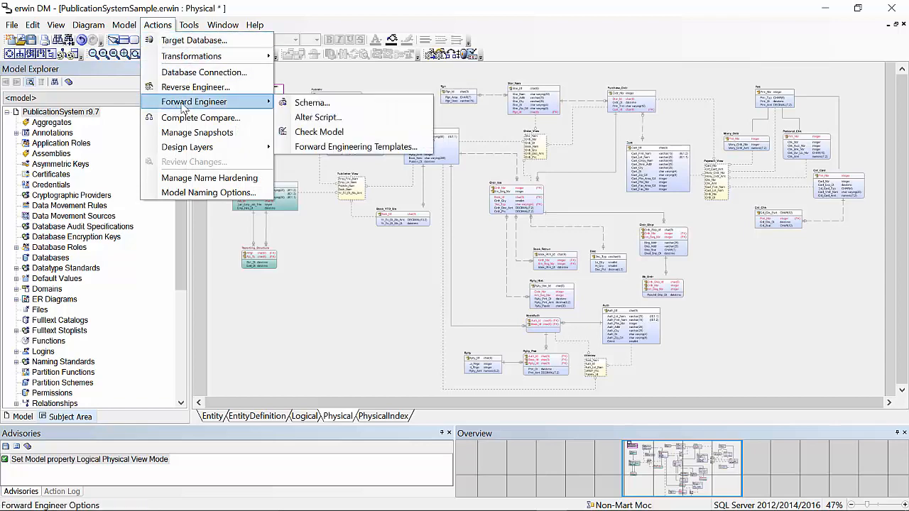
click(328, 103)
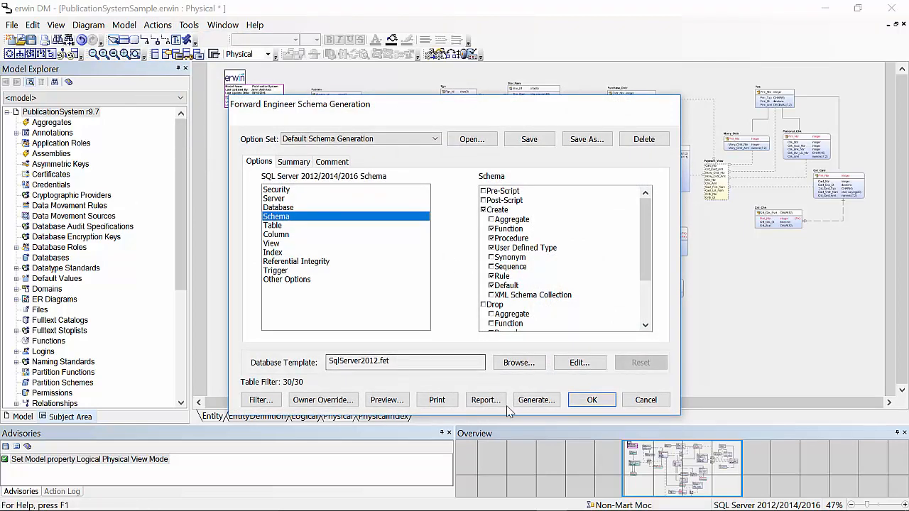
click(536, 400)
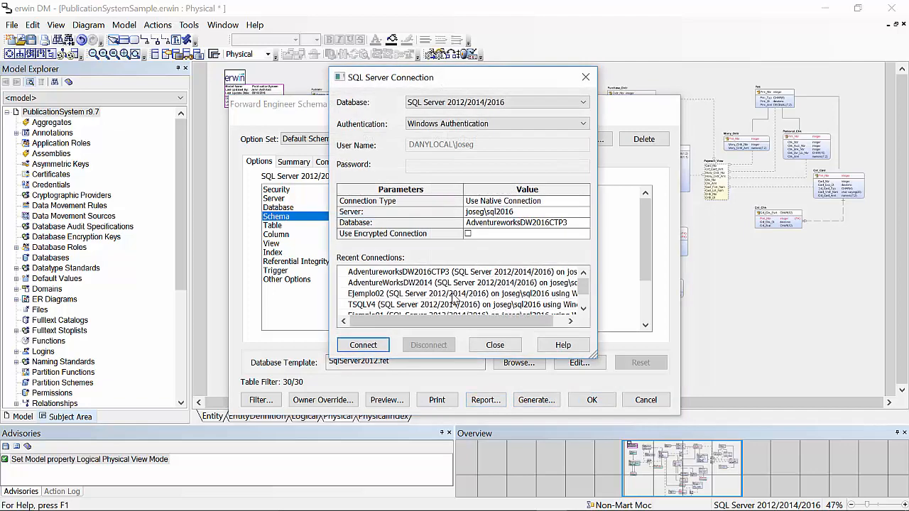
click(581, 228)
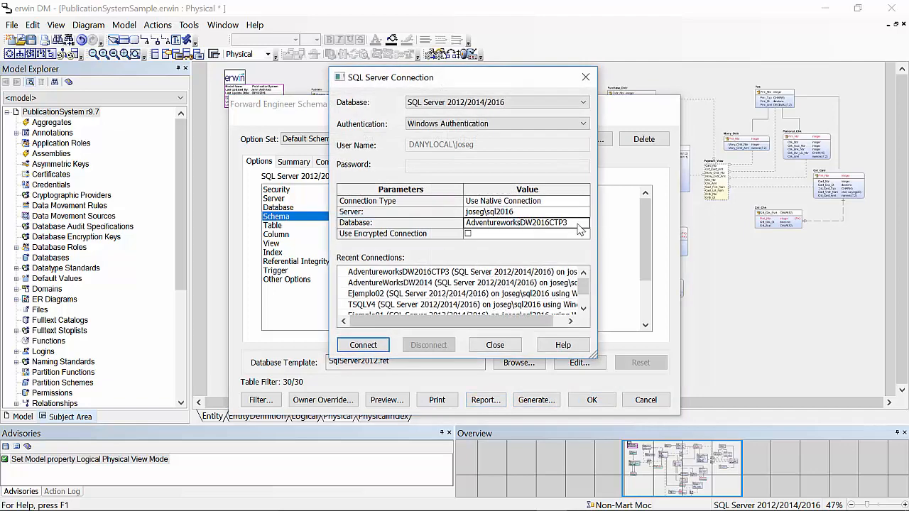
text(EJemplo02)
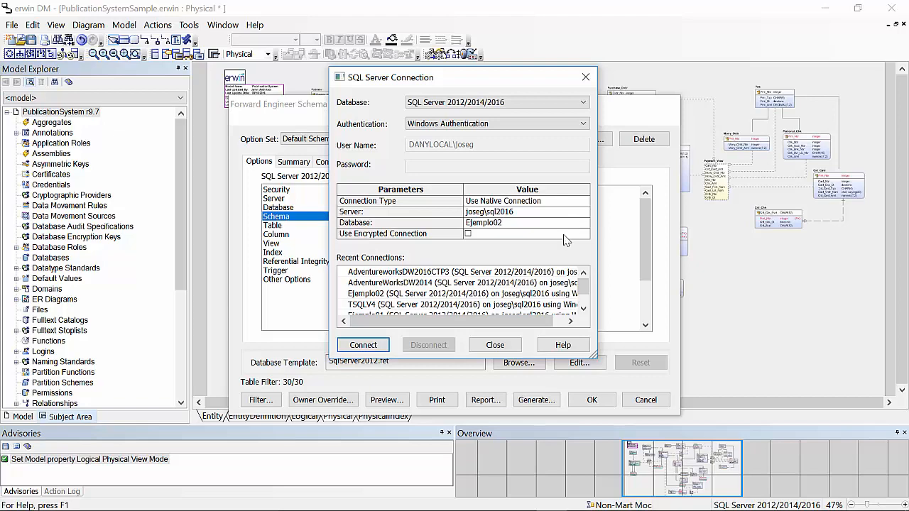
click(370, 345)
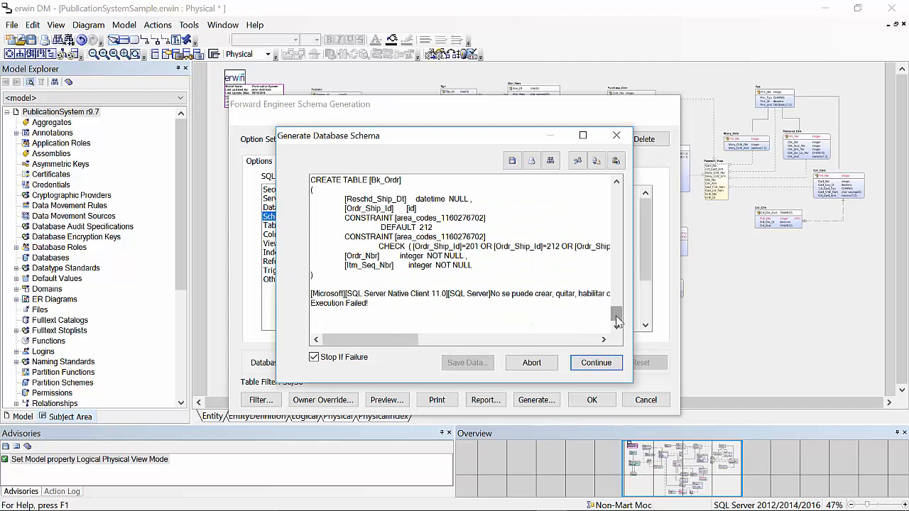
- Review the executed type and table creation statements in the database schema generation log
drag(617, 321, 616, 236)
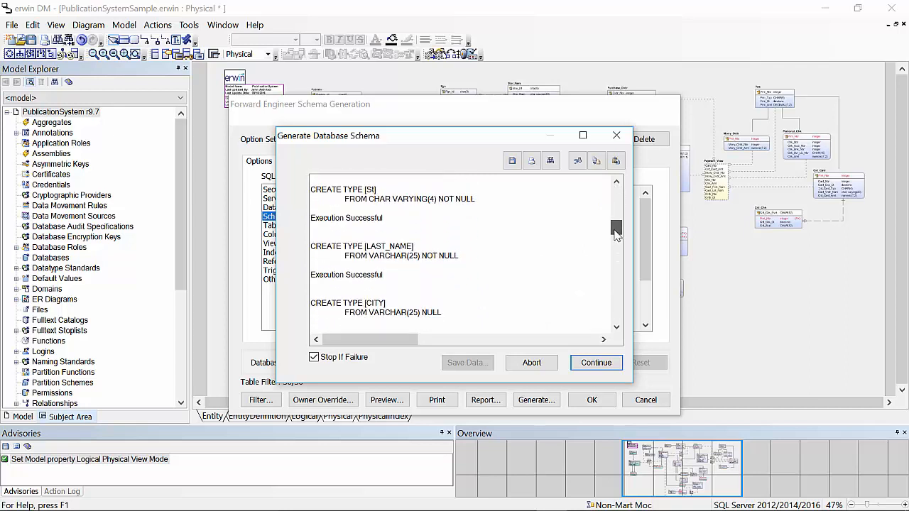
scroll(502, 258, down, 2)
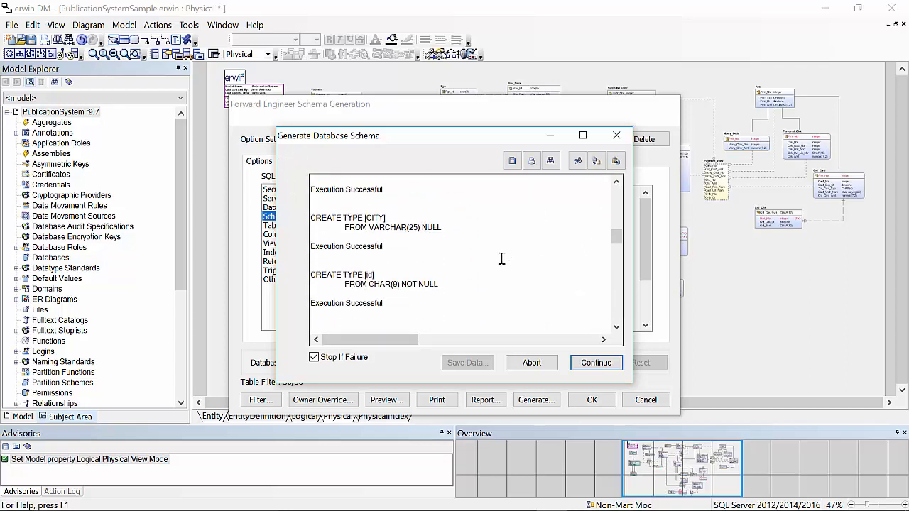
scroll(490, 270, down, 5)
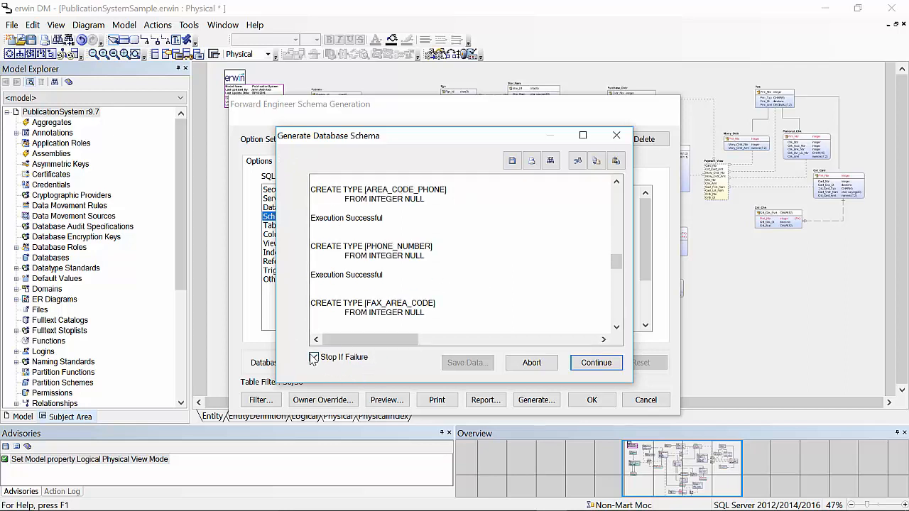
scroll(444, 295, down, 3)
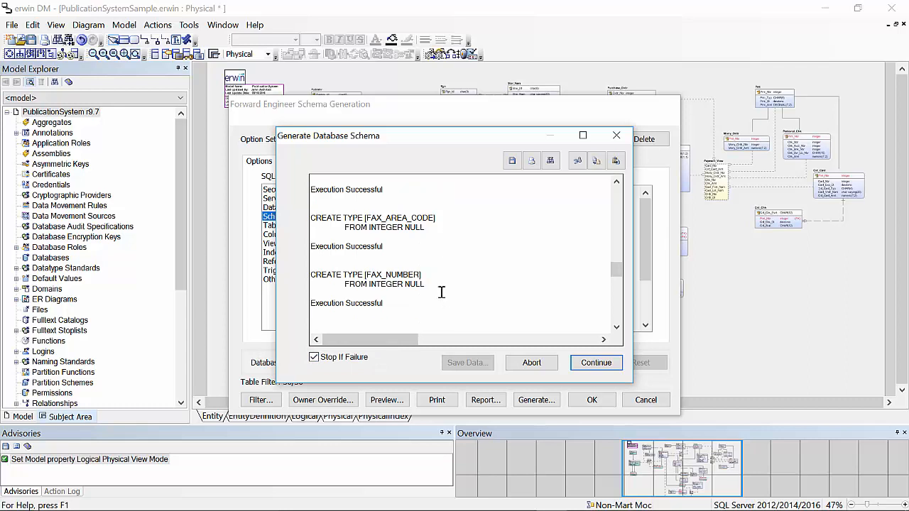
scroll(441, 293, down, 6)
scroll(440, 242, down, 7)
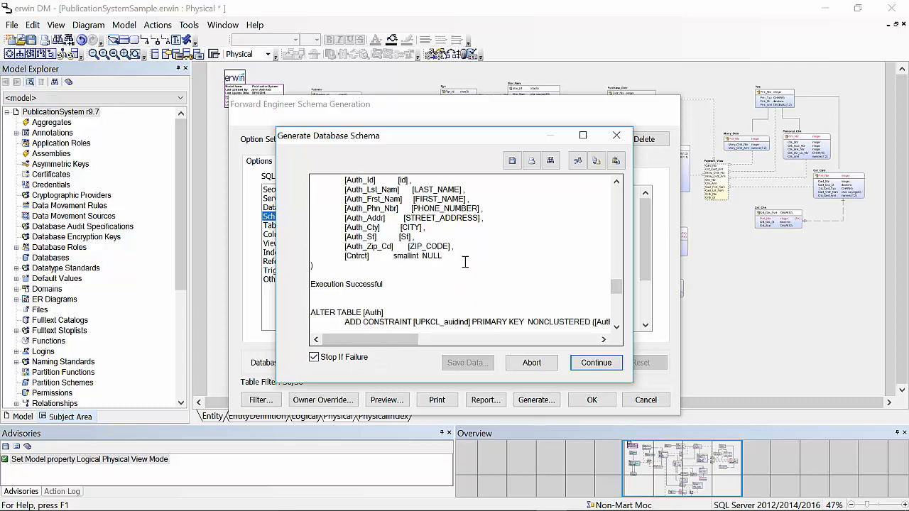
scroll(441, 274, down, 3)
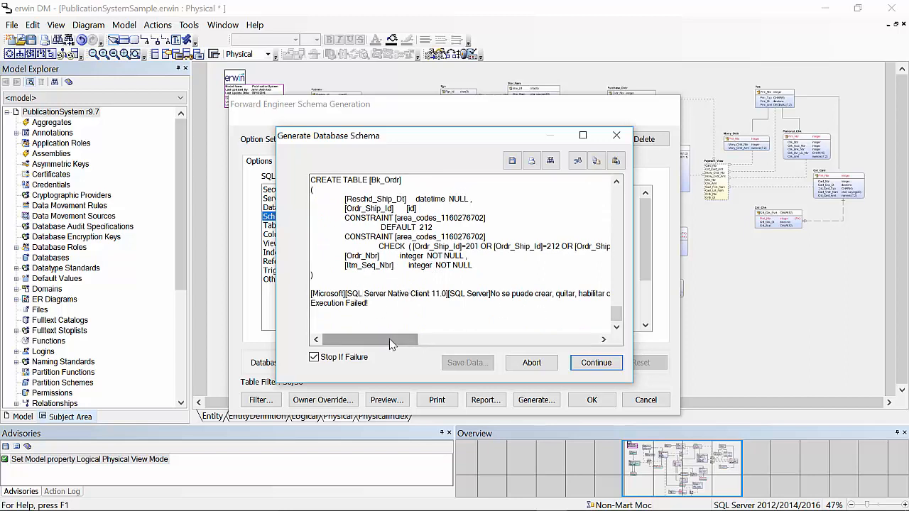
- Read the full server message and execution status for the CREATE TABLE [Bk_Ordr] statement in the log
drag(352, 294, 441, 294)
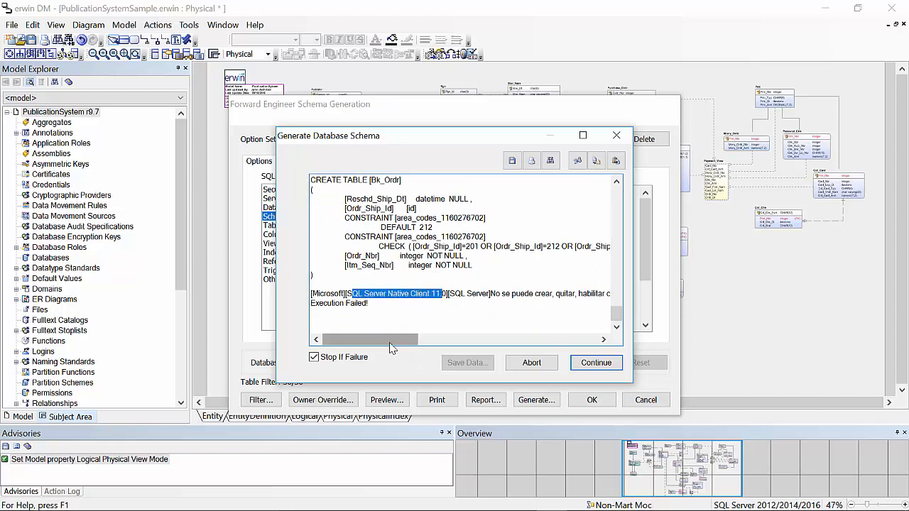
click(430, 338)
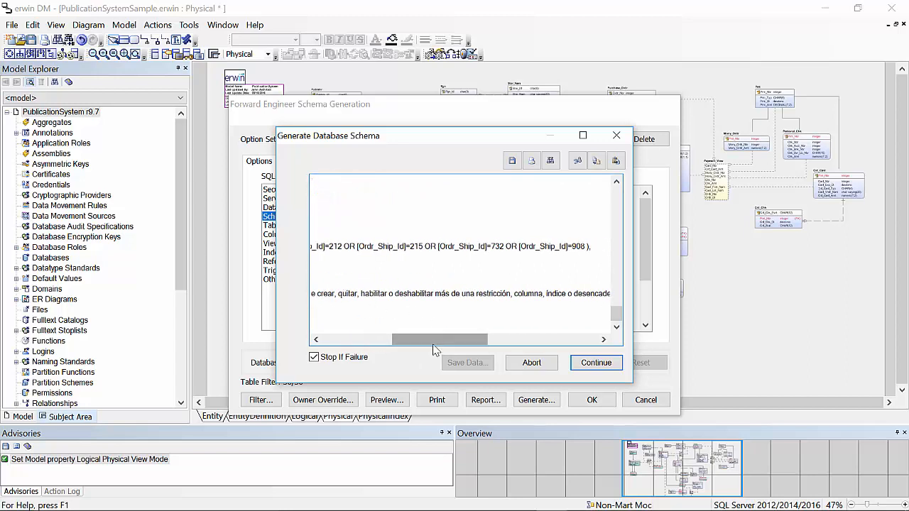
drag(435, 339, 545, 340)
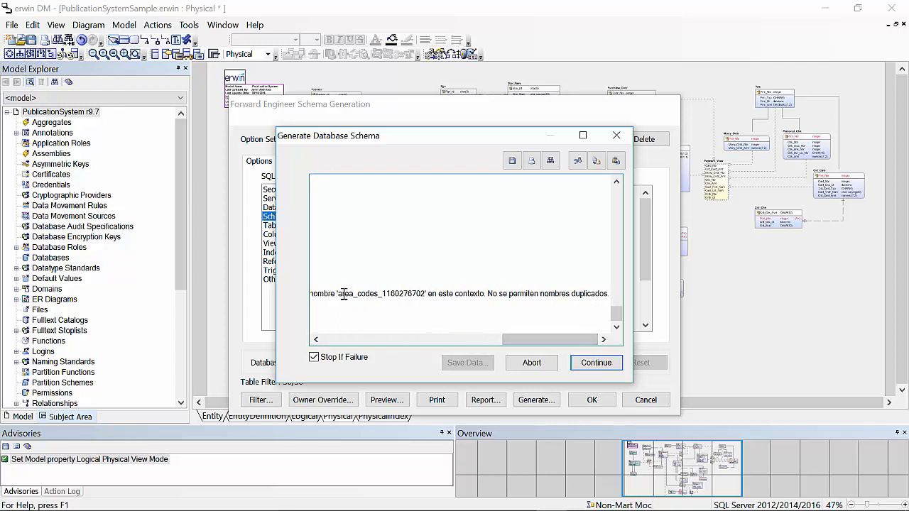
drag(342, 293, 428, 297)
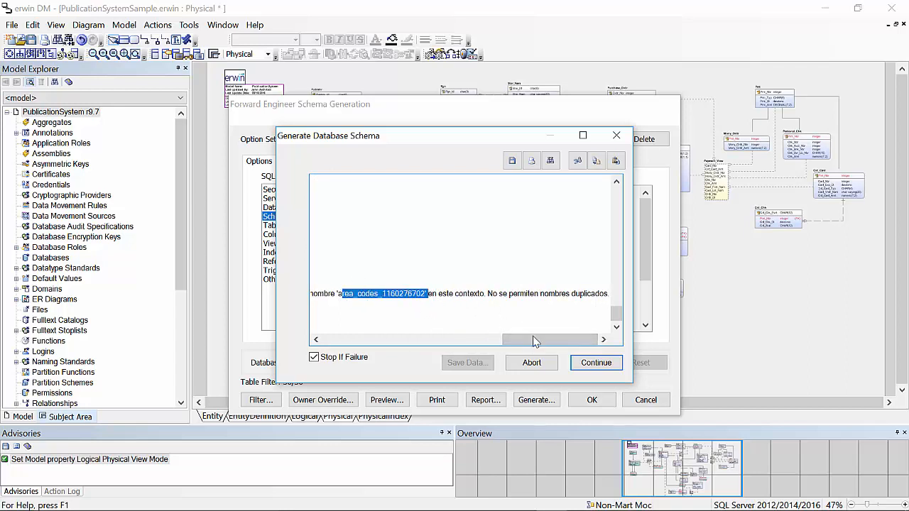
drag(536, 339, 344, 339)
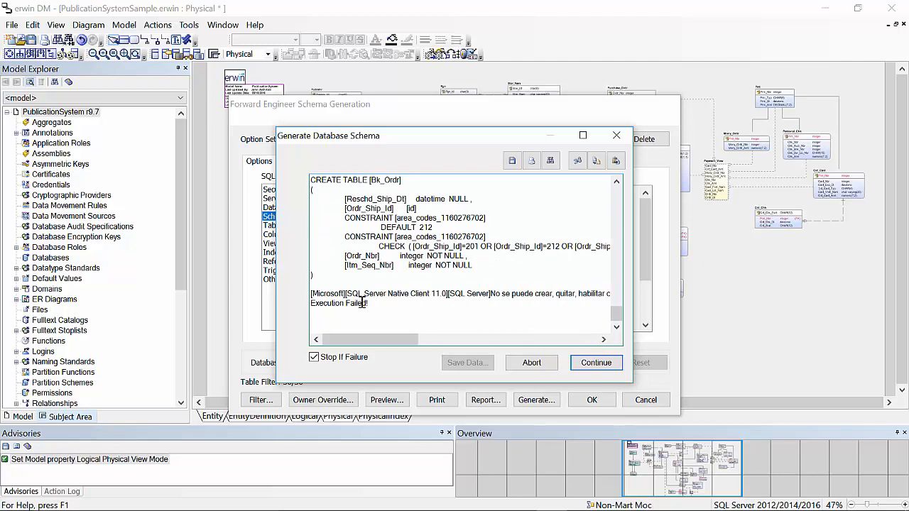
drag(363, 303, 310, 303)
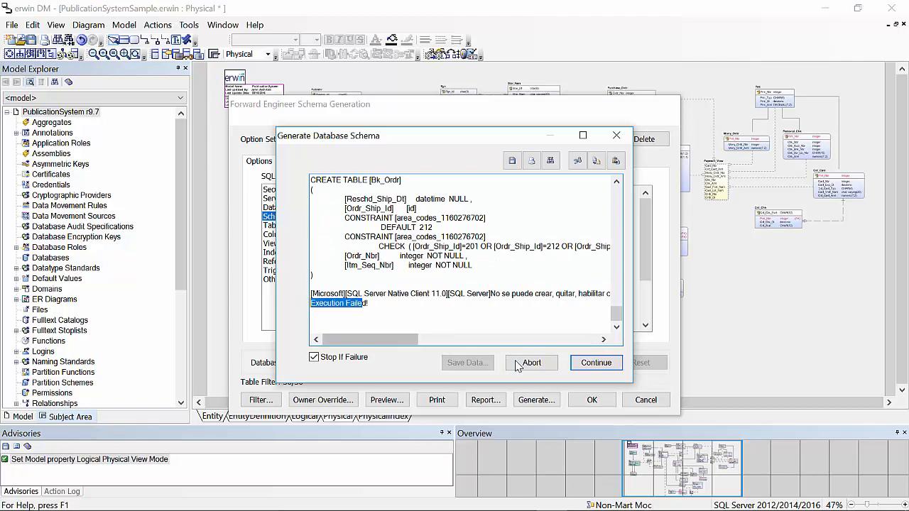
- Continue the schema generation past the Bk_Ordr statements and examine the server message about SYSDATE for the Book table
click(605, 369)
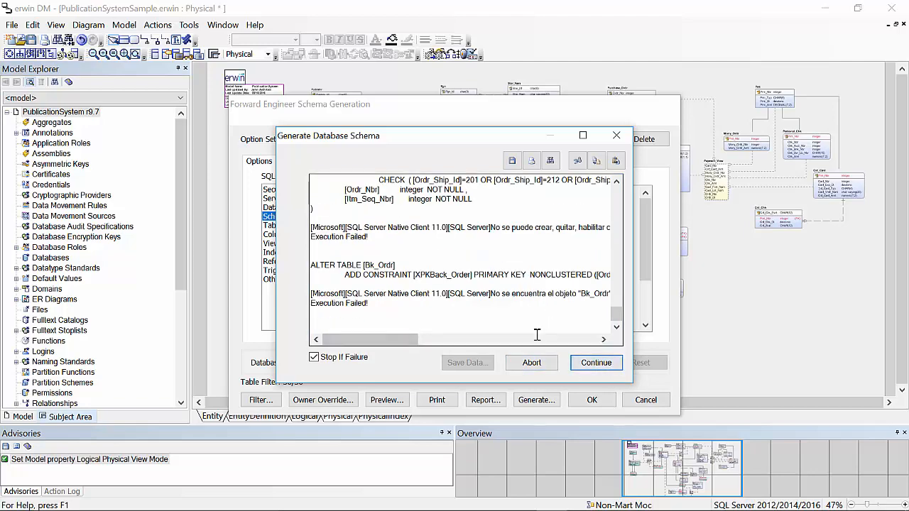
click(600, 368)
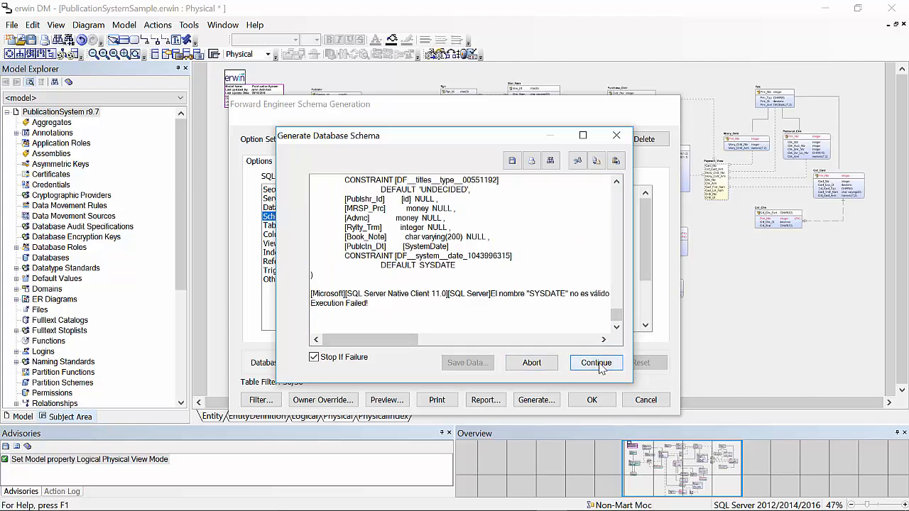
click(600, 367)
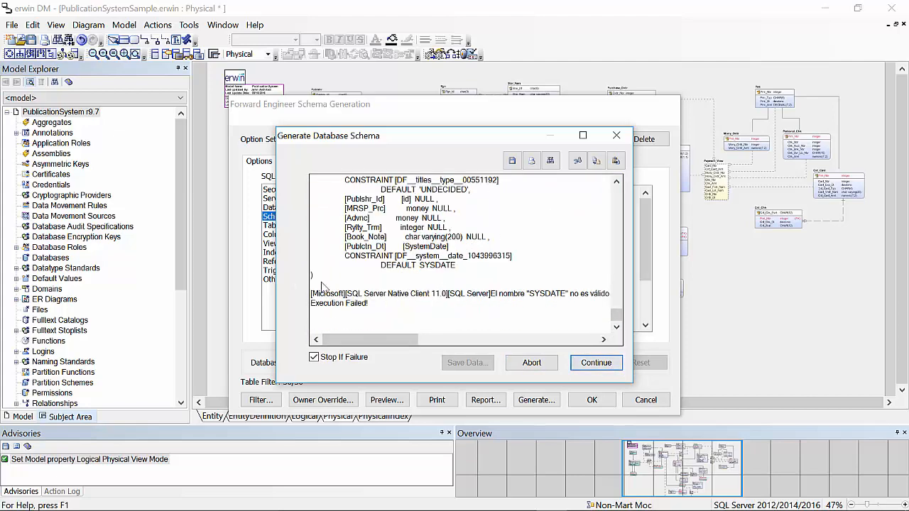
click(602, 367)
double_click(545, 293)
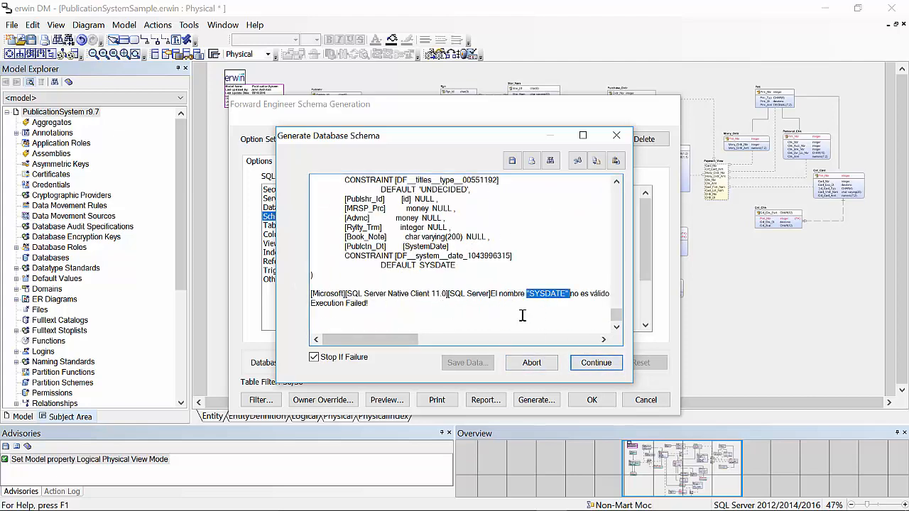
mouse_move(392, 340)
mouse_down()
mouse_move(455, 345)
mouse_move(376, 345)
mouse_up()
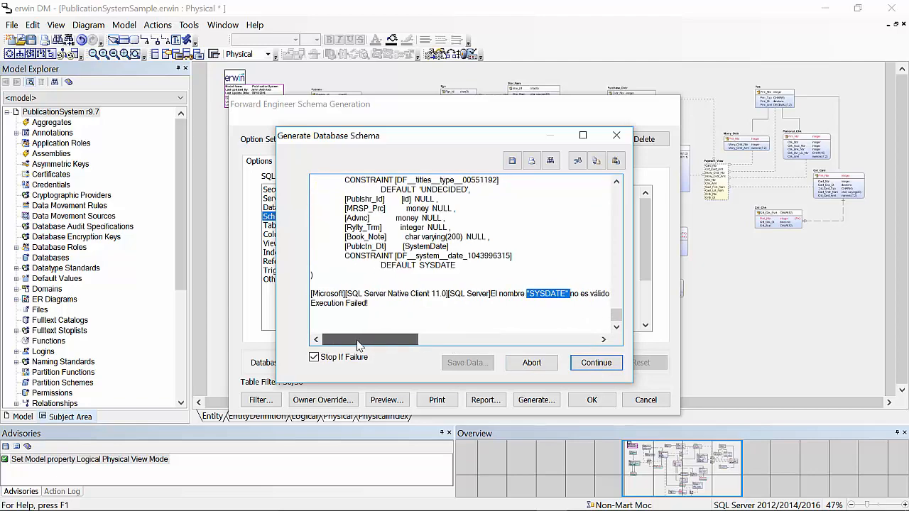
- Continue past the Book table statements, turn off Stop If Failure, and run the remaining schema generation to completion
click(600, 365)
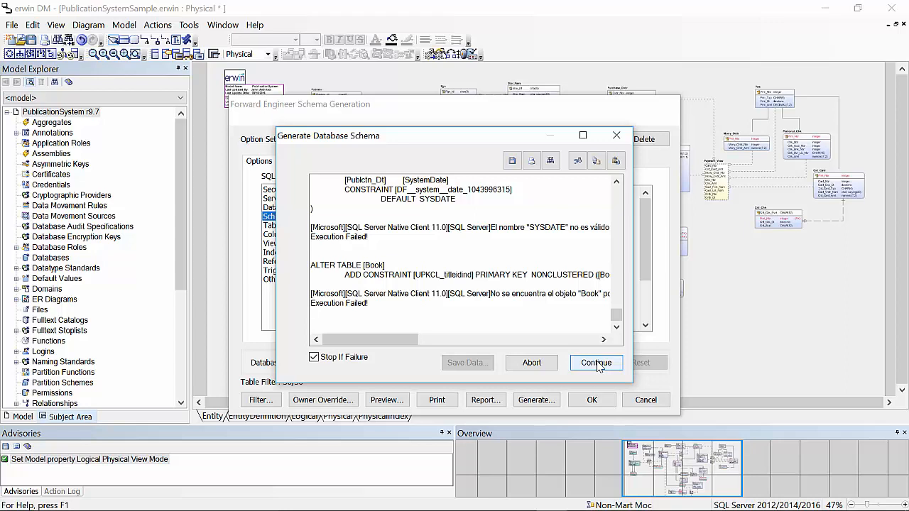
click(597, 363)
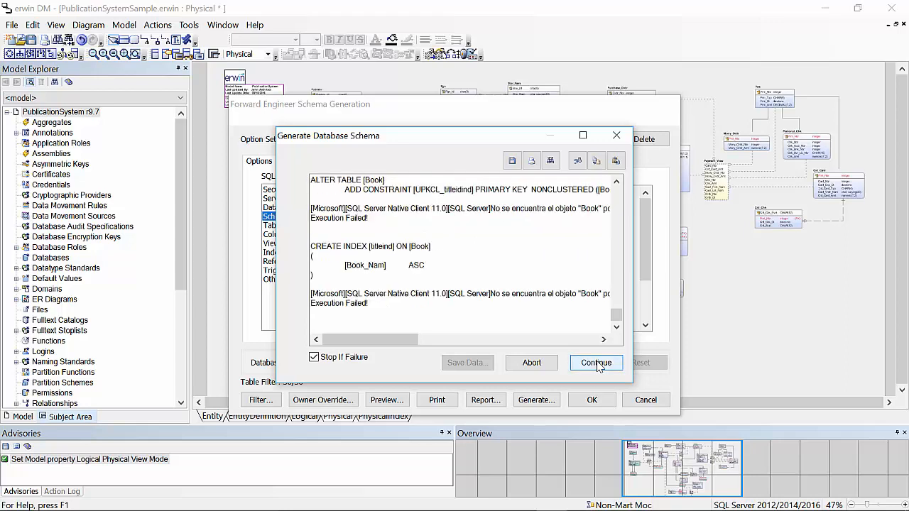
click(313, 357)
click(601, 368)
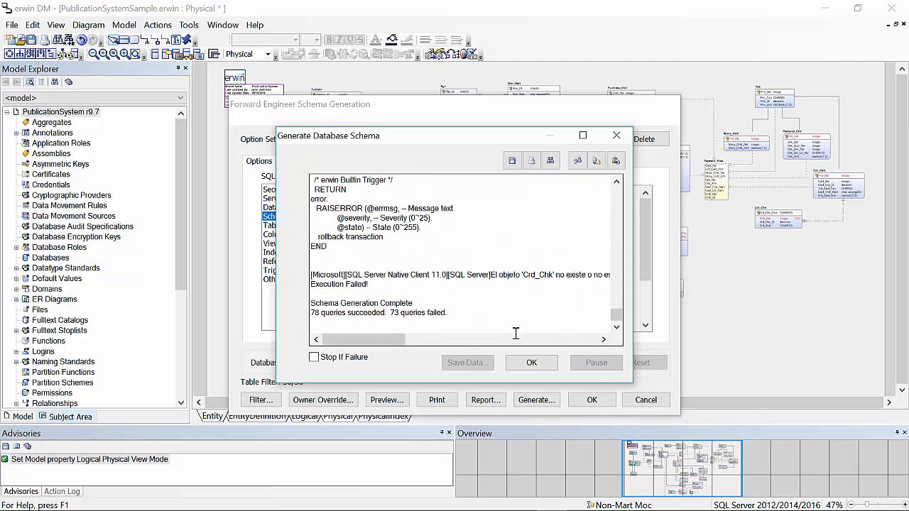
- Review the completion summary at the end of the schema generation log and close the forward engineering dialogs
drag(308, 304, 417, 307)
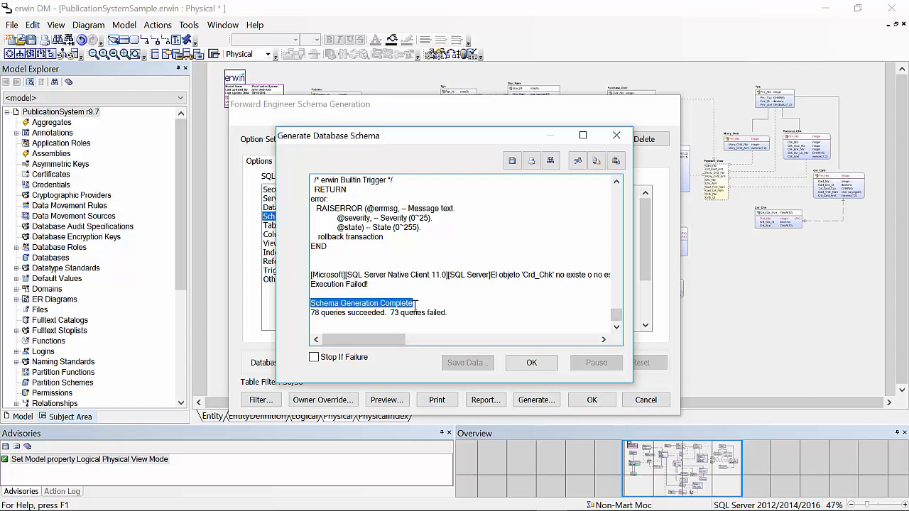
drag(312, 313, 303, 266)
click(311, 316)
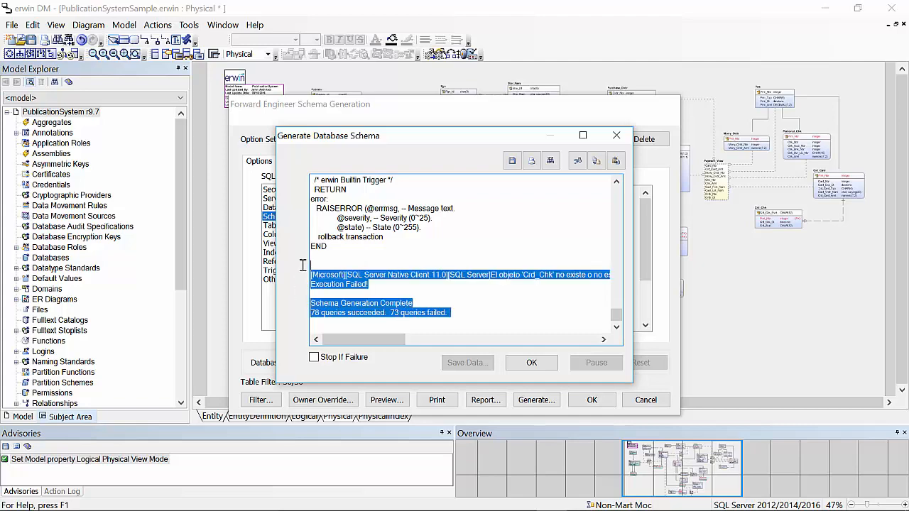
click(453, 285)
drag(454, 314, 326, 276)
click(532, 362)
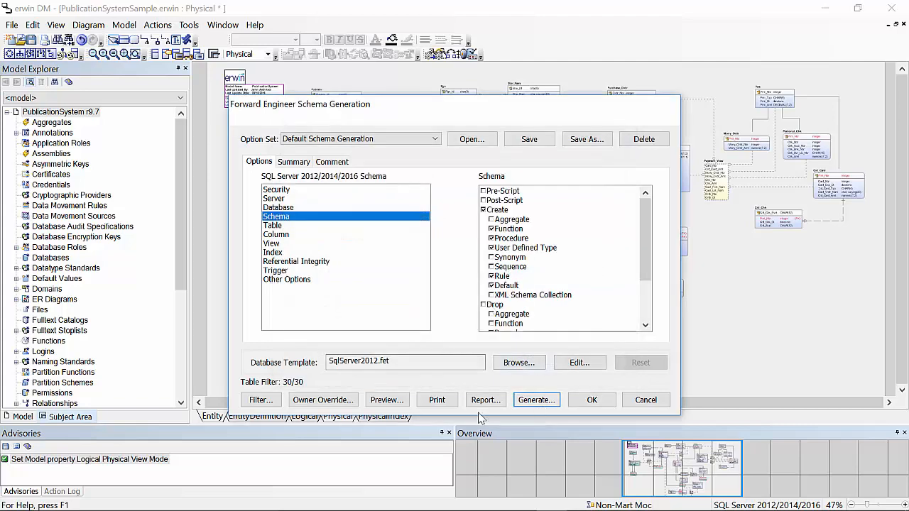
click(591, 400)
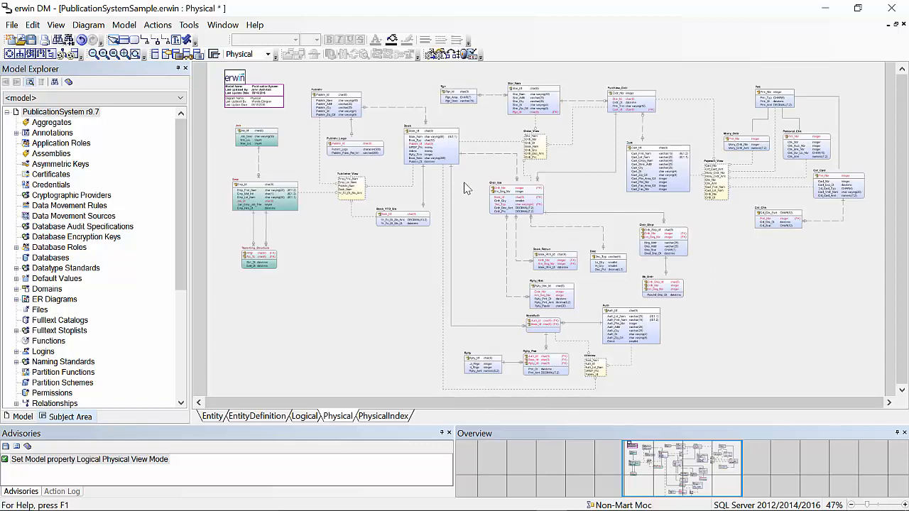
- Switch to SQL Server Management Studio, refresh the database list, and show the tables generated in Ejemplo02
mouse_move(583, 507)
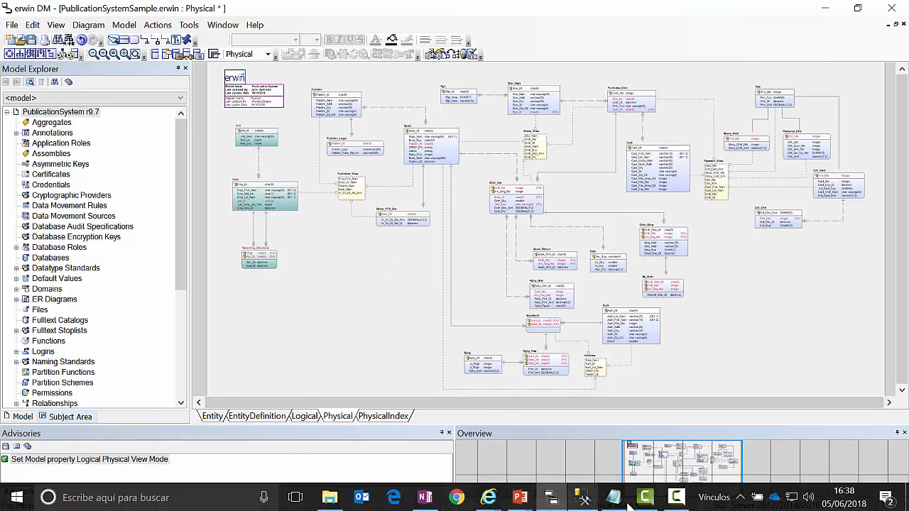
click(583, 501)
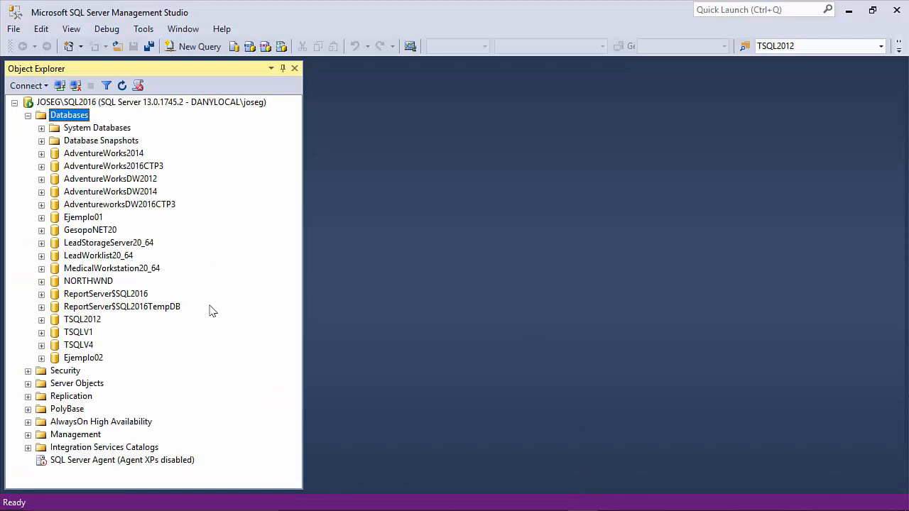
click(122, 85)
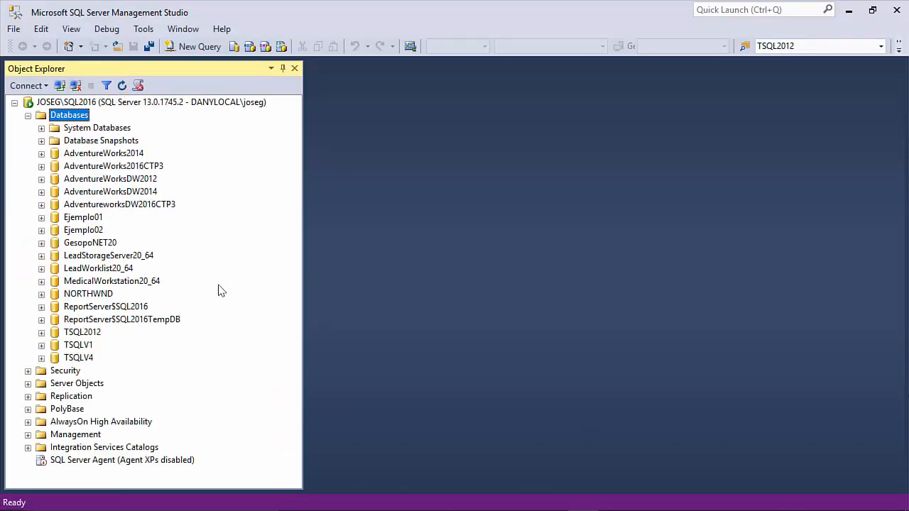
click(54, 229)
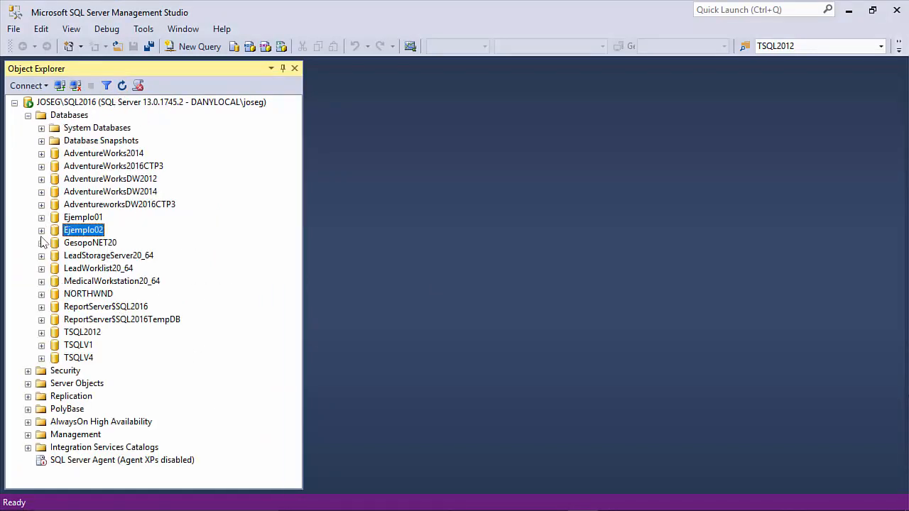
click(41, 231)
click(55, 256)
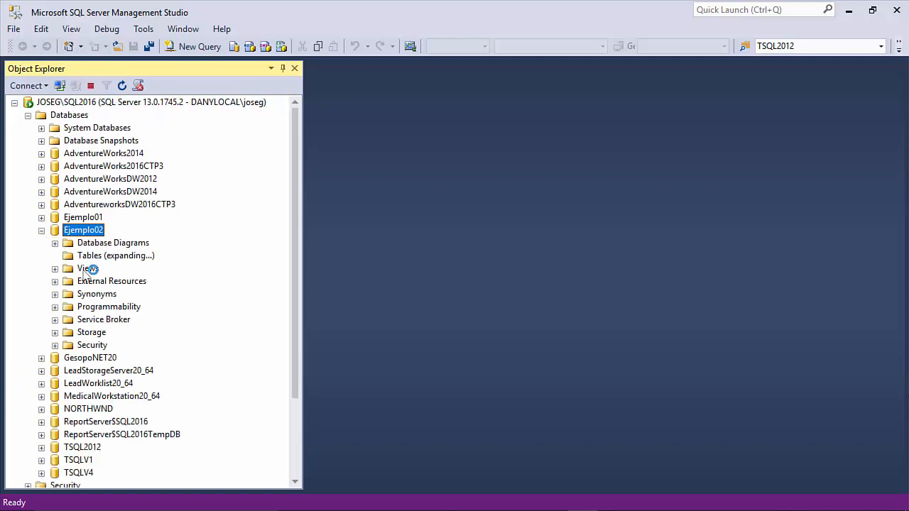
scroll(188, 281, down, 3)
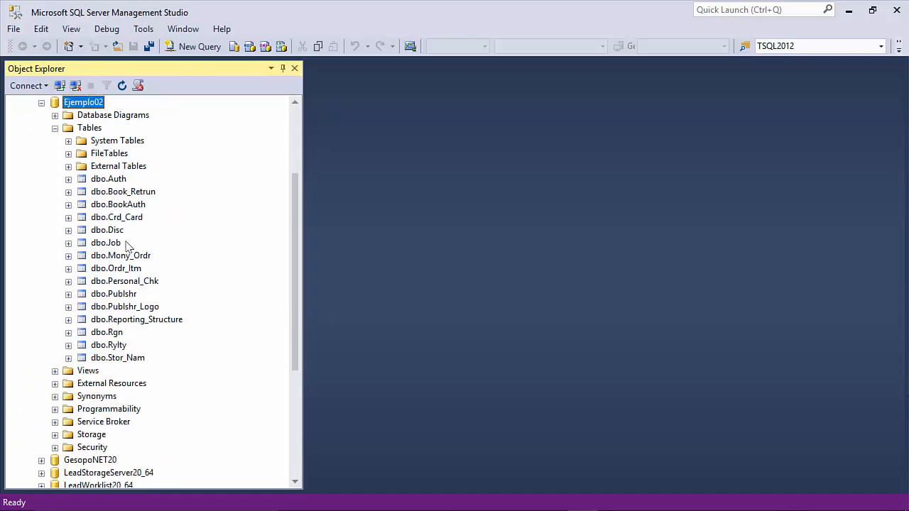
- Open the dbo.Ordr_Itm and dbo.Publshr tables of Ejemplo02 in design view to inspect their columns
click(127, 270)
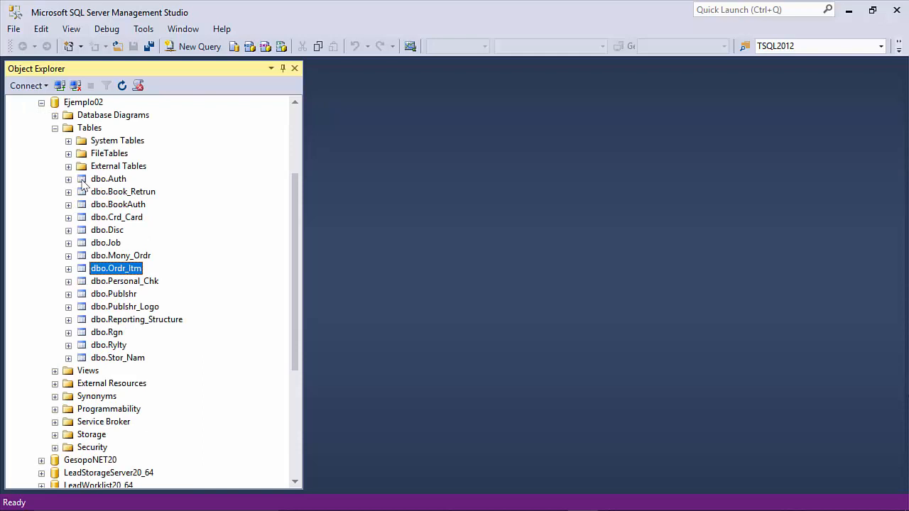
right_click(122, 268)
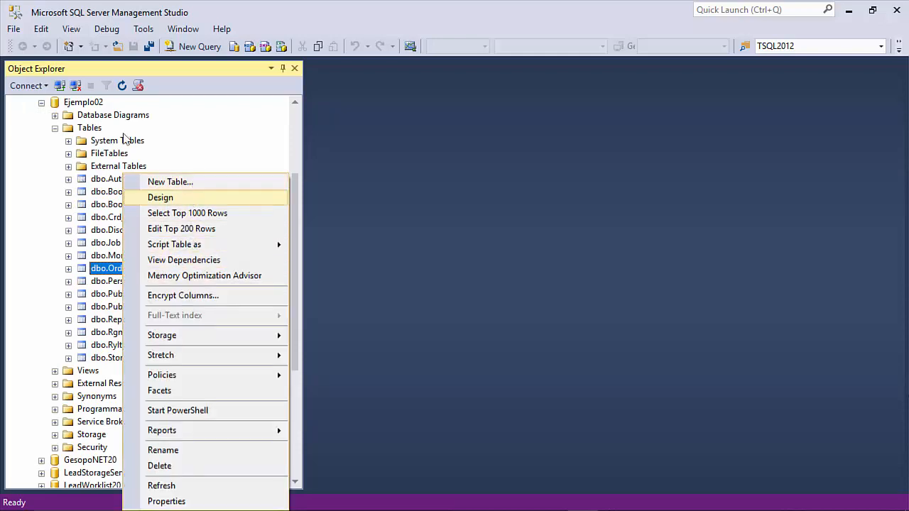
click(161, 198)
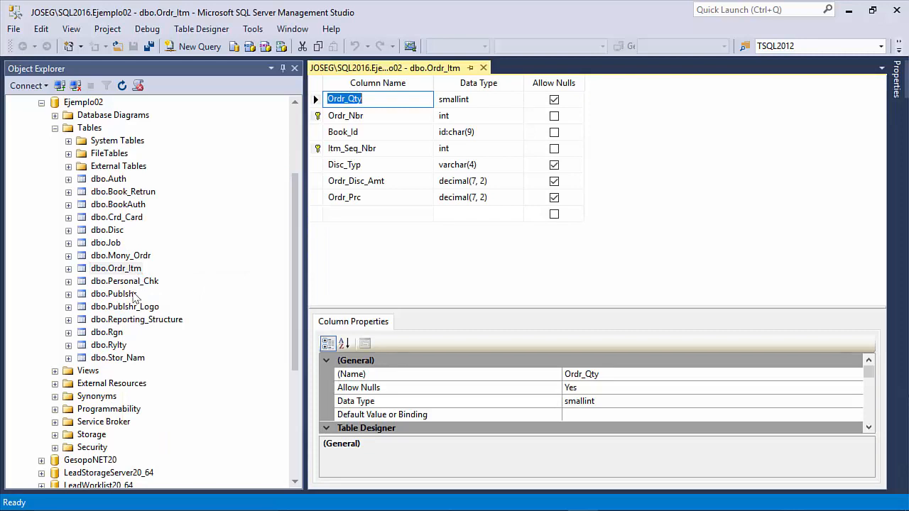
click(133, 282)
right_click(132, 296)
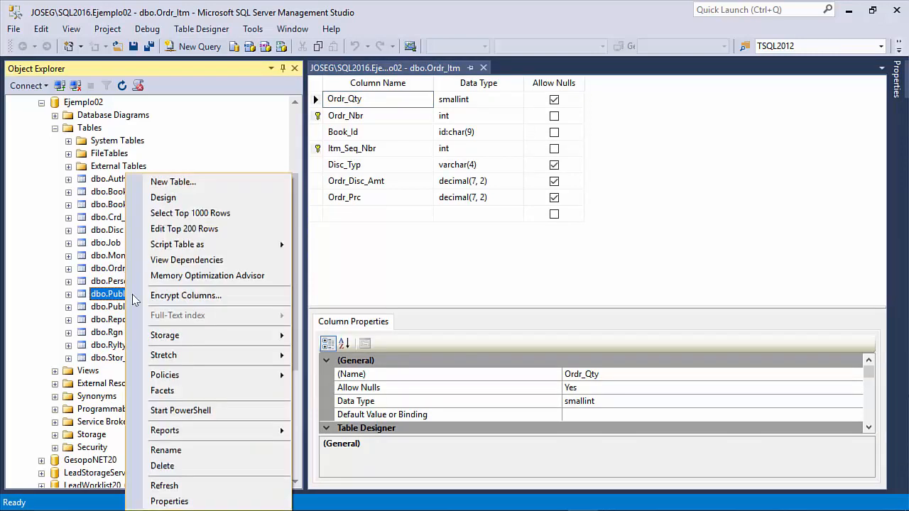
click(182, 199)
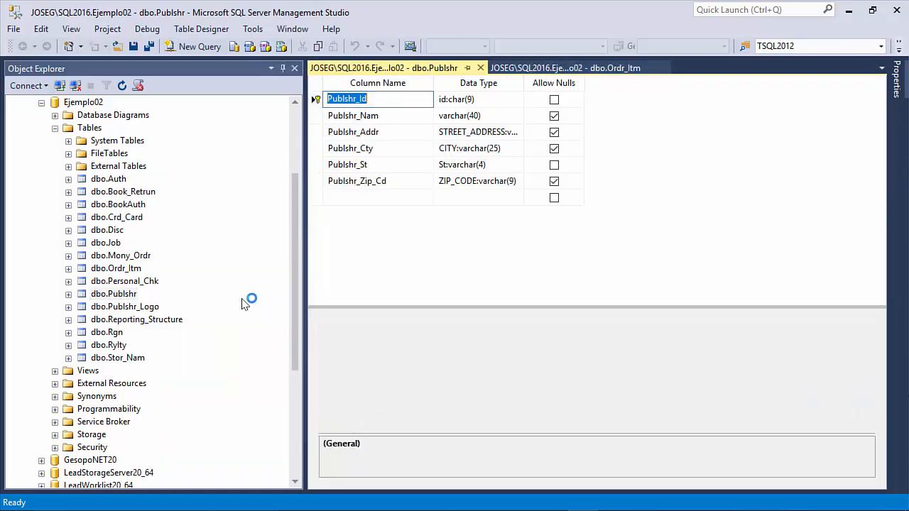
- Open the dbo.Book_Retrun table in design view to inspect its columns and data types, and select dbo.Disc
scroll(171, 242, up, 2)
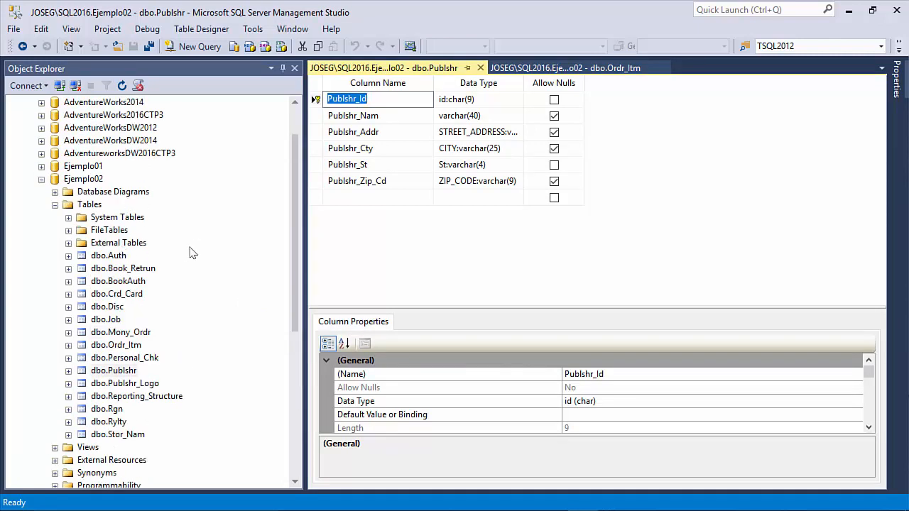
scroll(192, 252, down, 2)
click(118, 198)
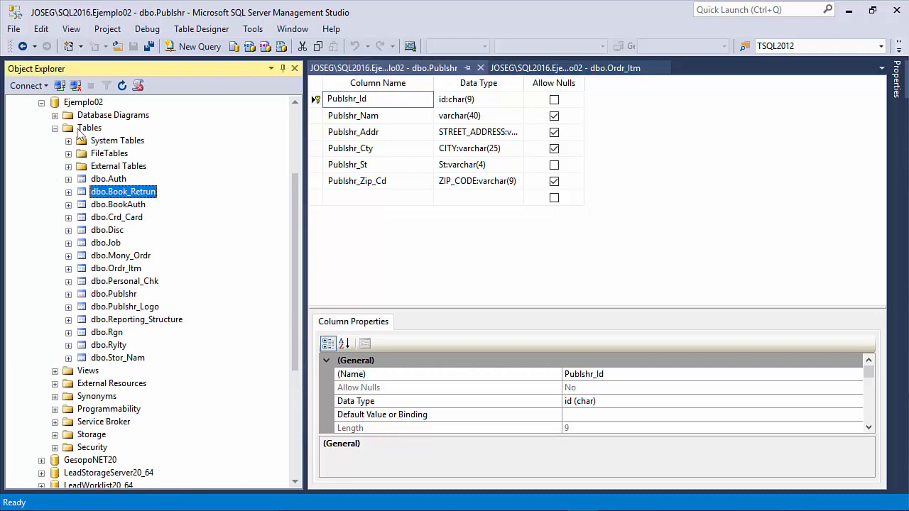
right_click(119, 194)
click(154, 198)
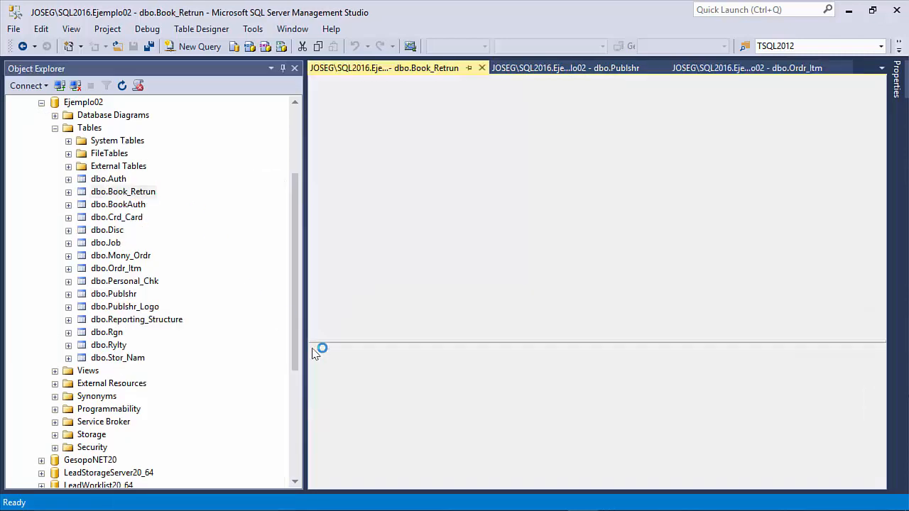
click(120, 232)
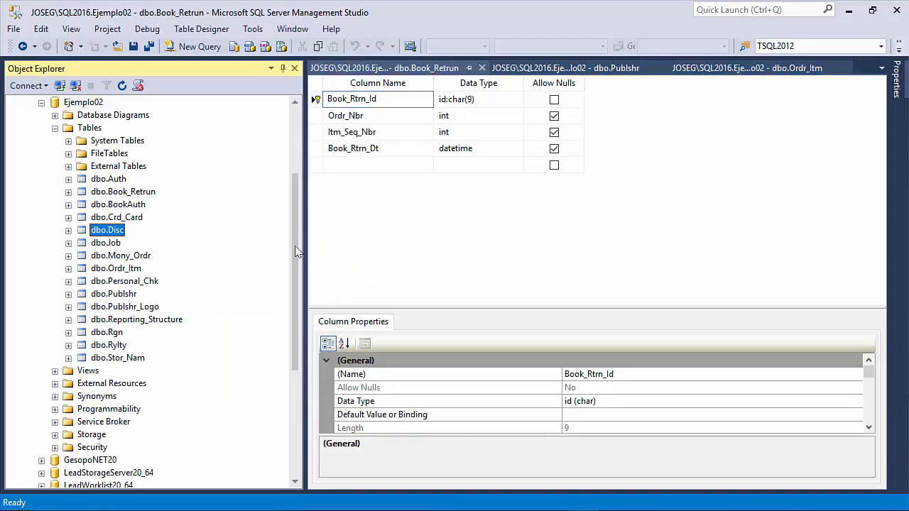